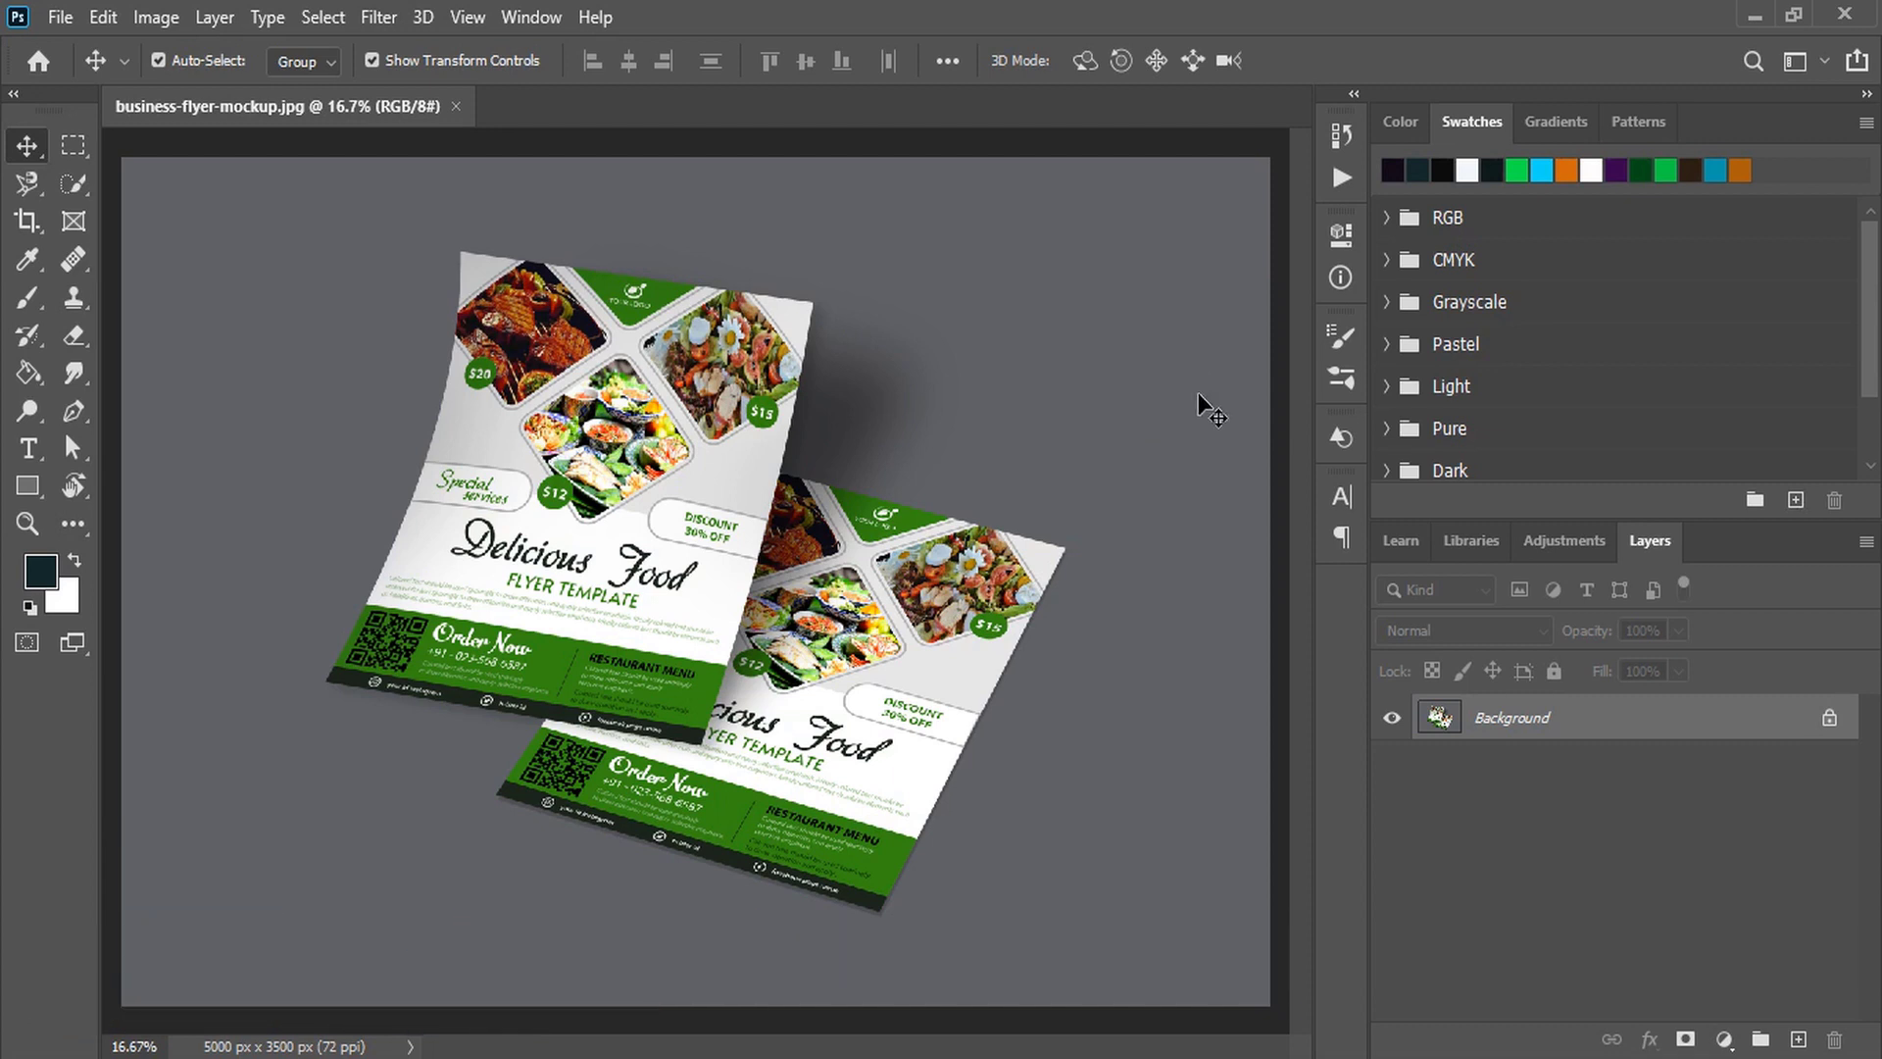
- Open business flyer mockup.psd and SDGDFG.jpg together from the brochure designs folder
click(59, 17)
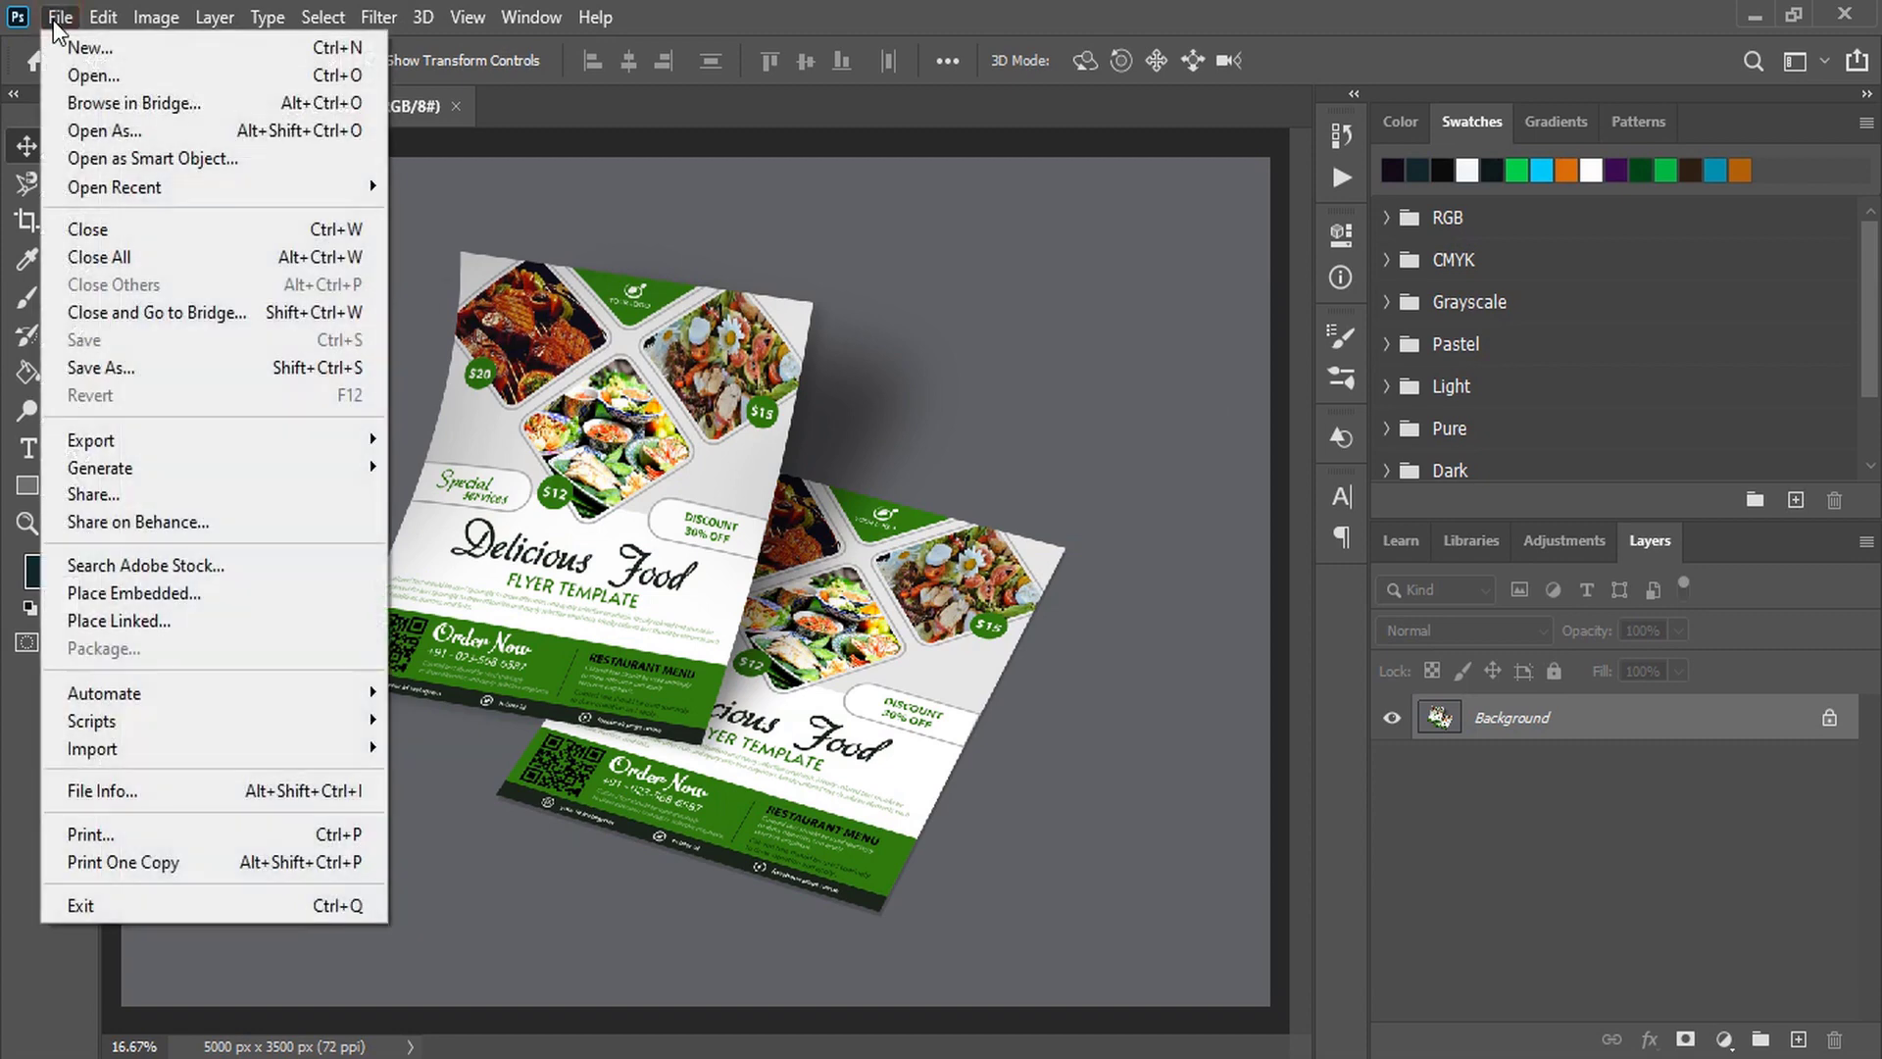
click(86, 77)
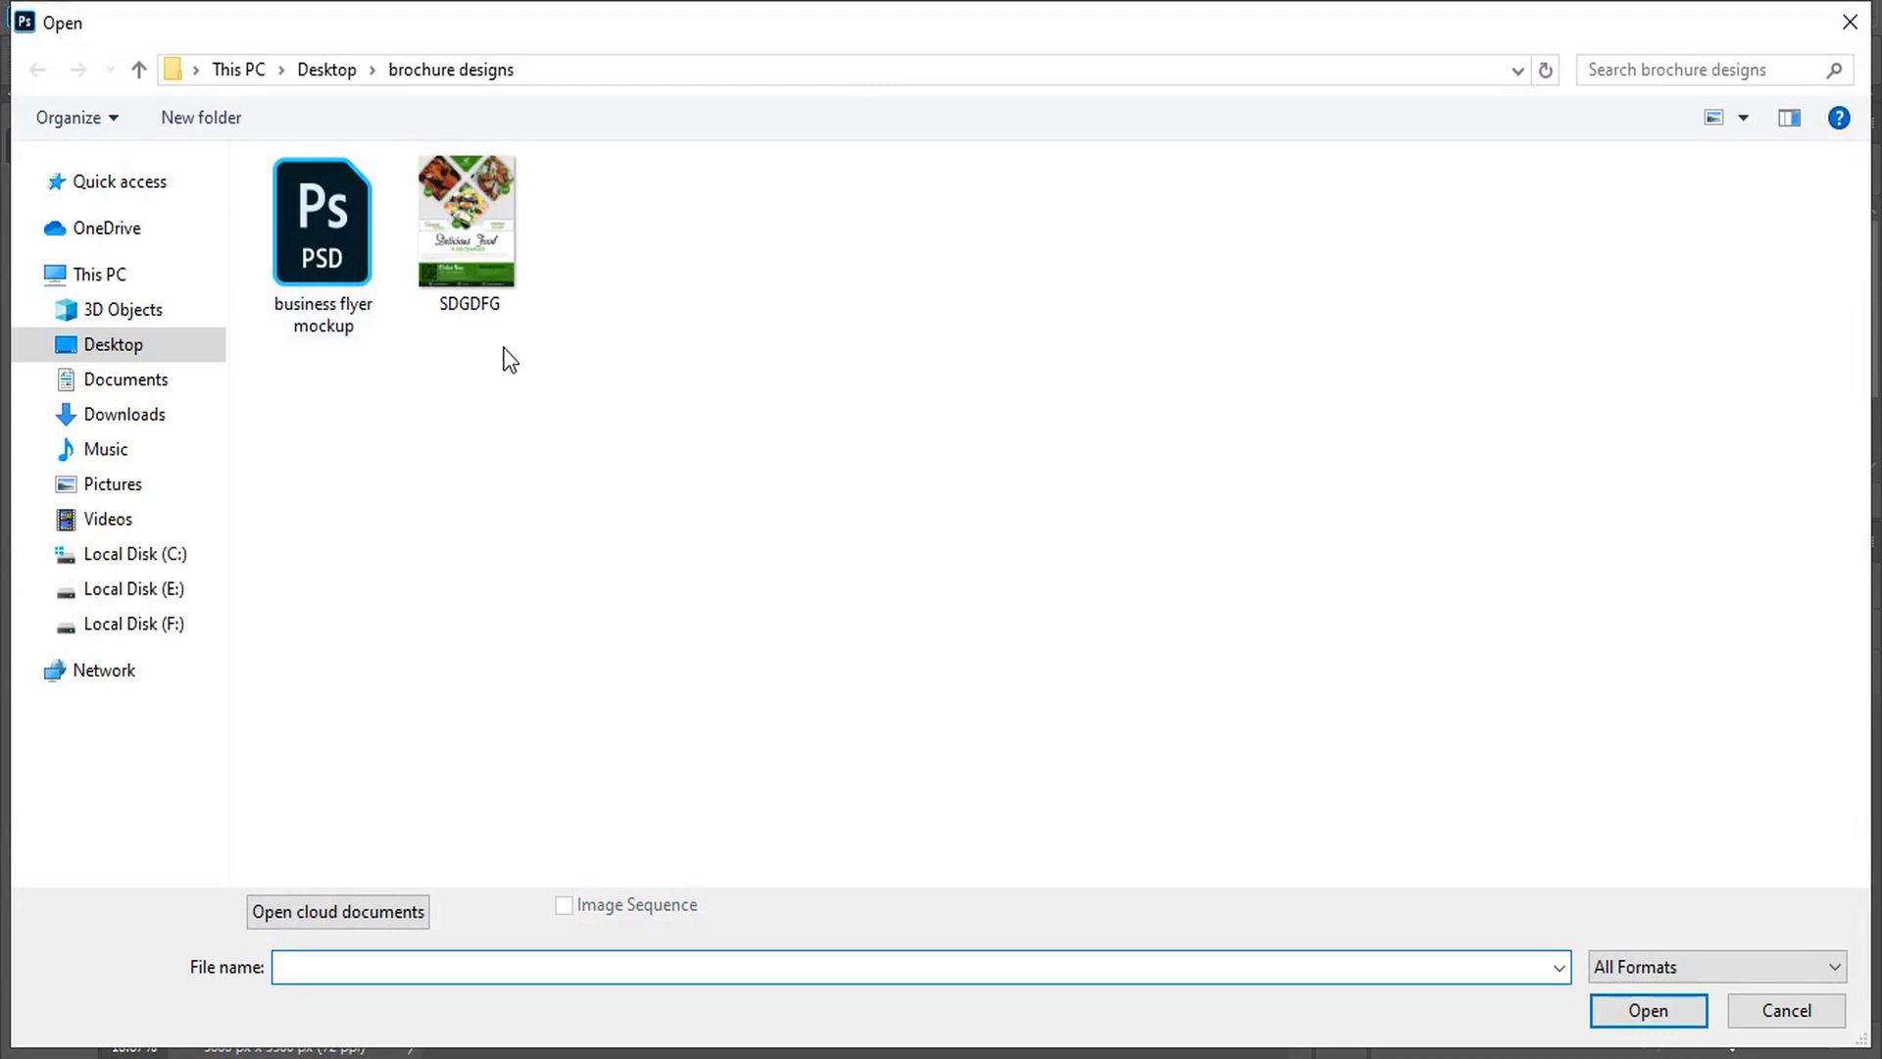
click(706, 415)
drag(705, 416, 328, 227)
click(1631, 1011)
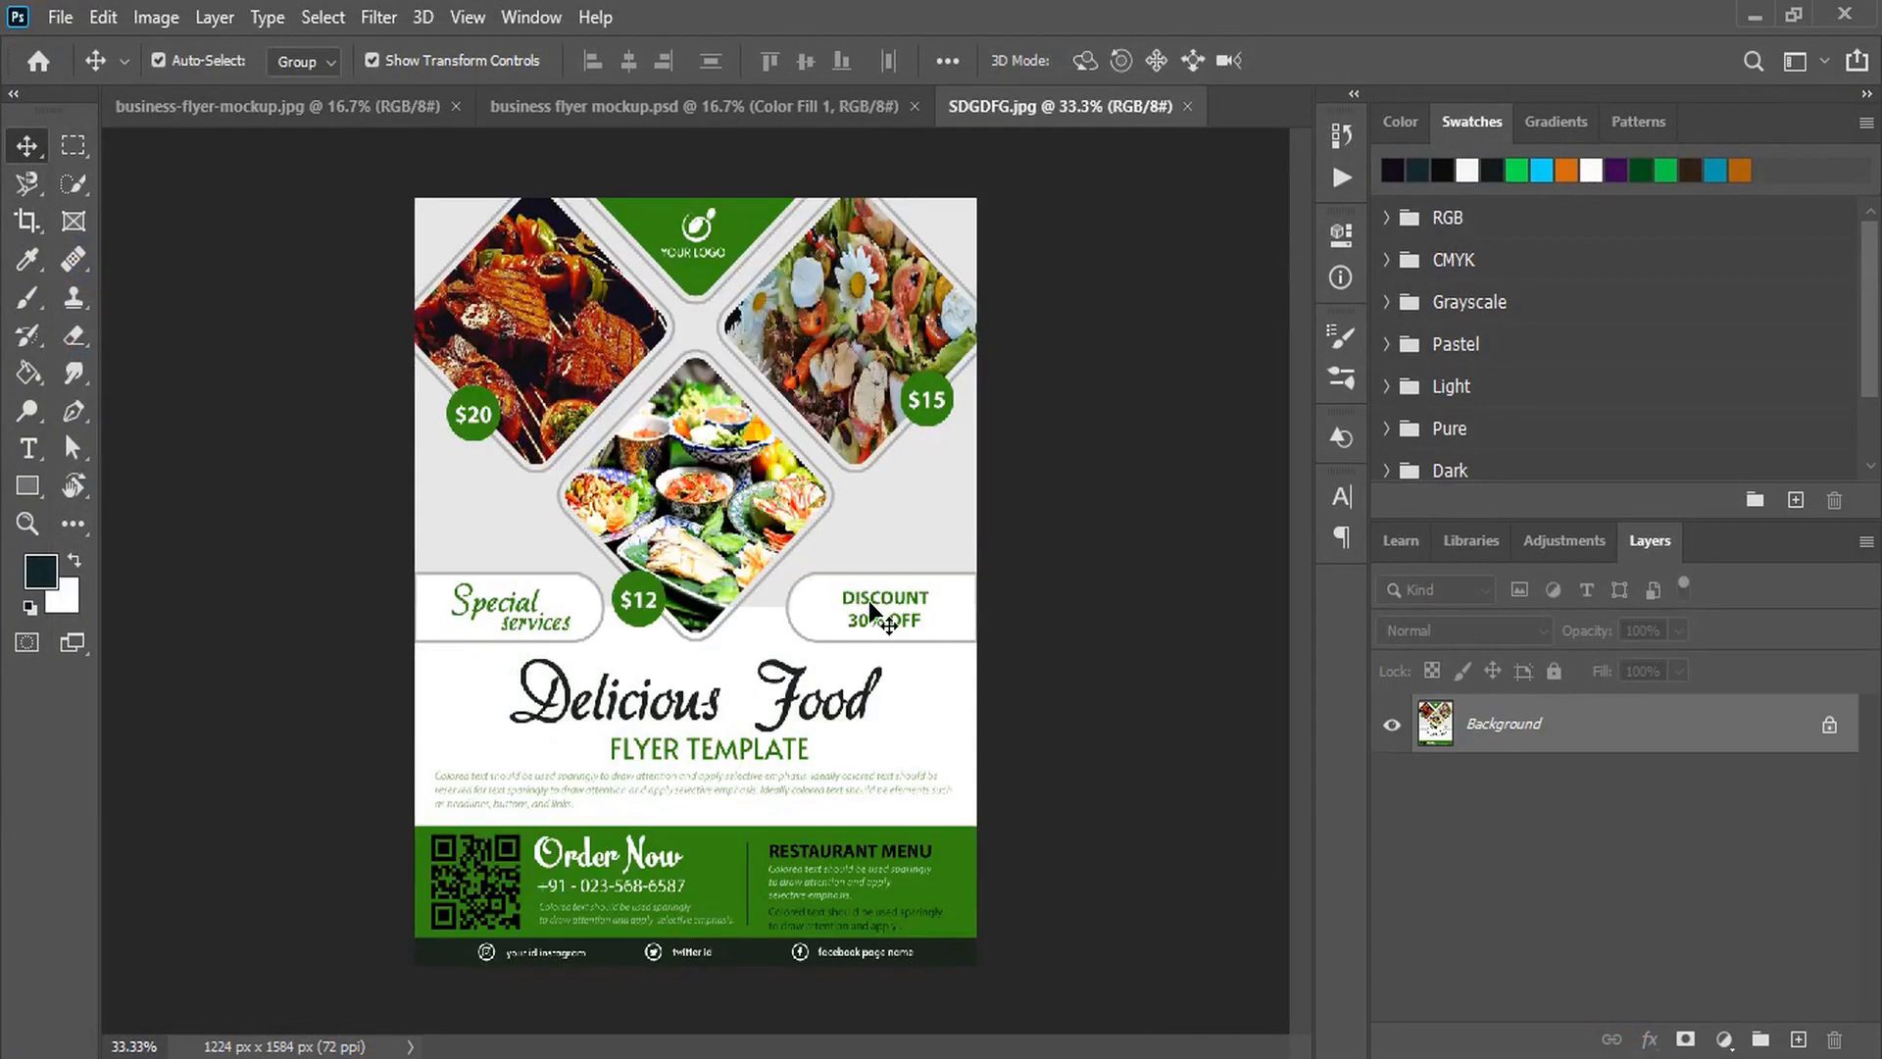
- Close the business-flyer-mockup.jpg document, keeping the mockup PSD and SDGDFG.jpg open
click(1067, 279)
key(ctrl+shift+Tab)
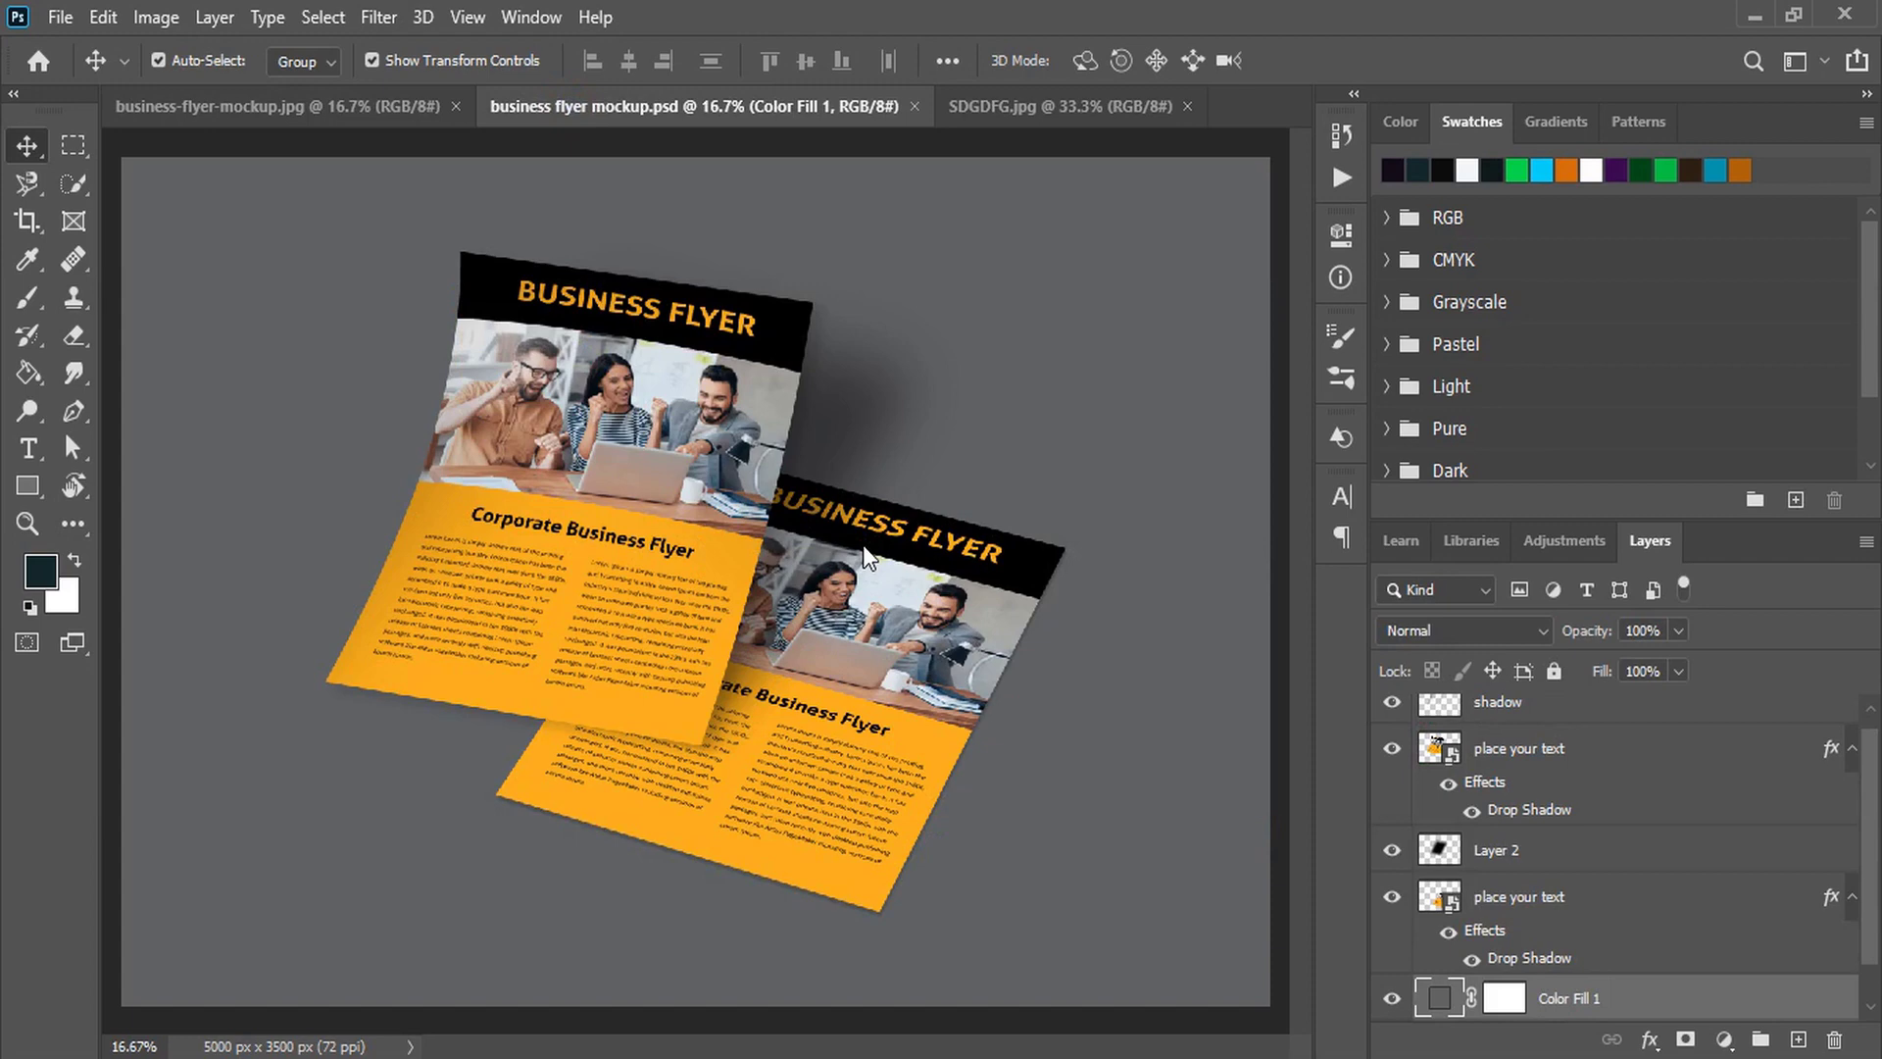
click(1059, 114)
click(707, 110)
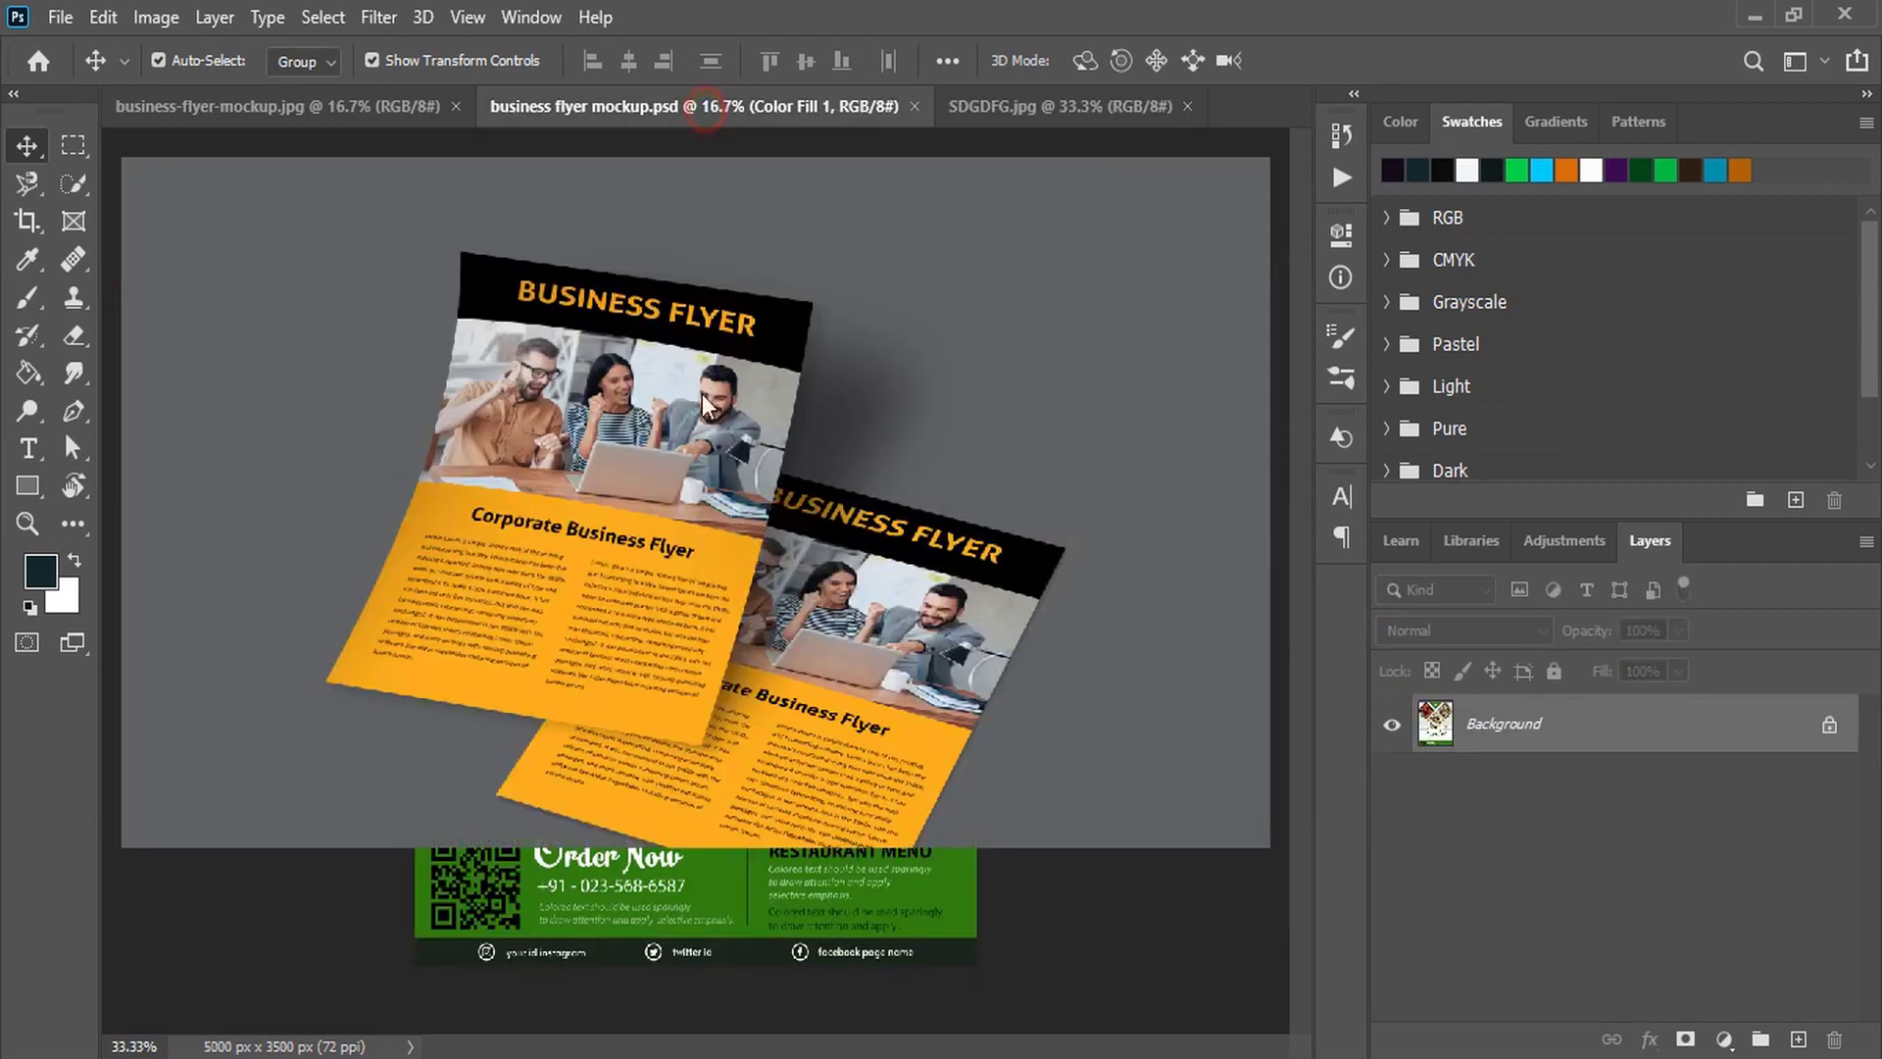
click(334, 108)
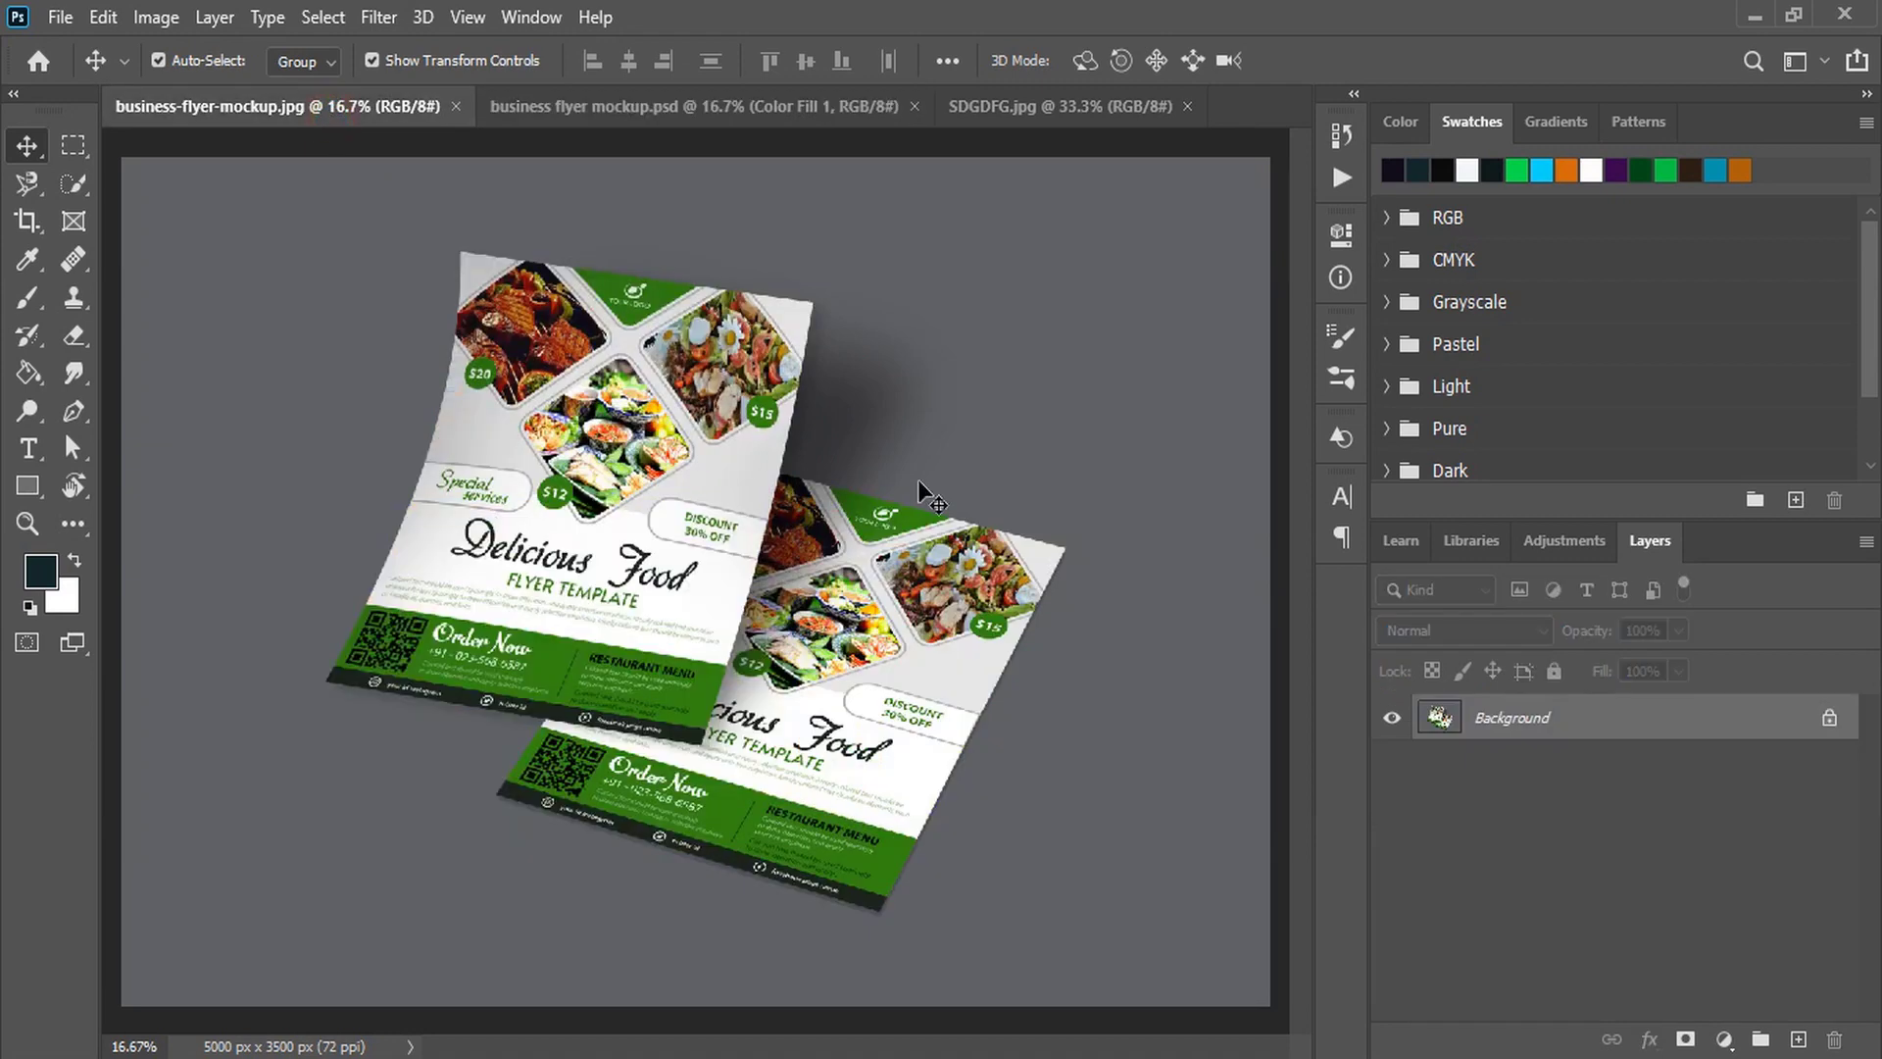
click(456, 108)
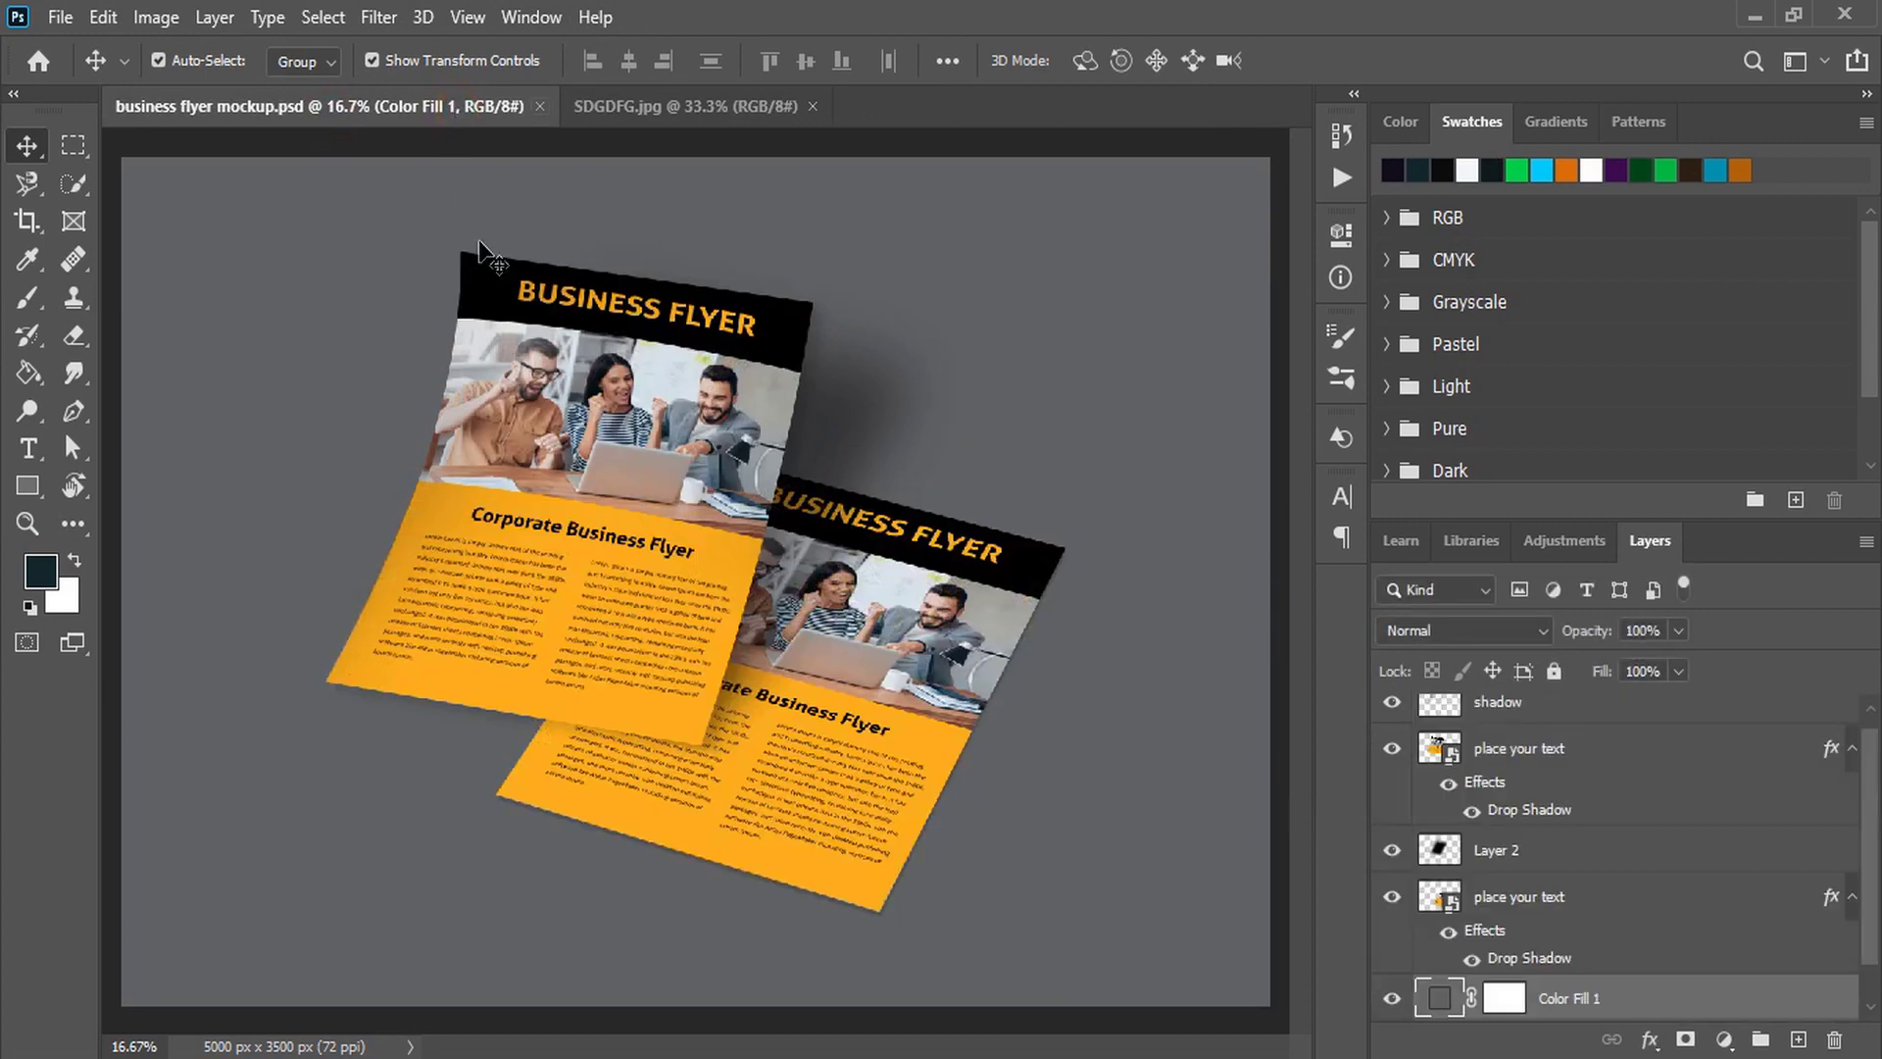
click(651, 114)
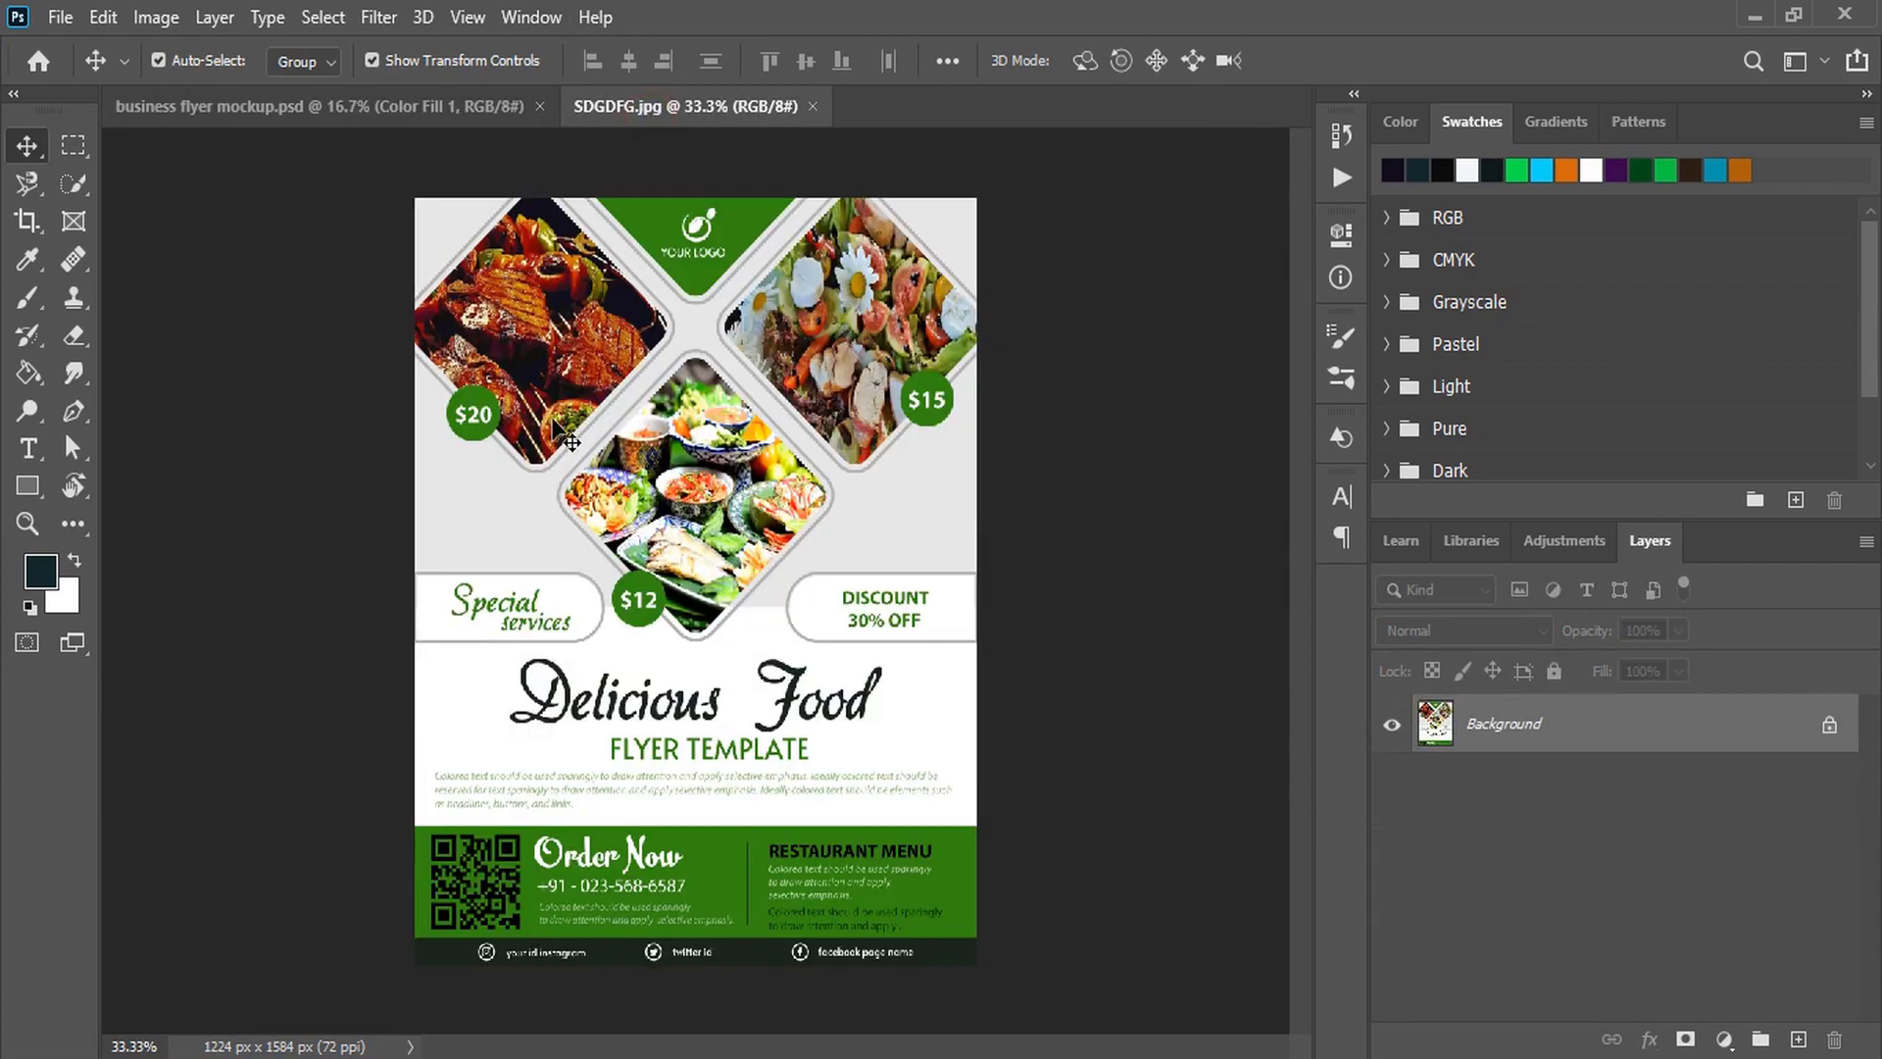
click(349, 112)
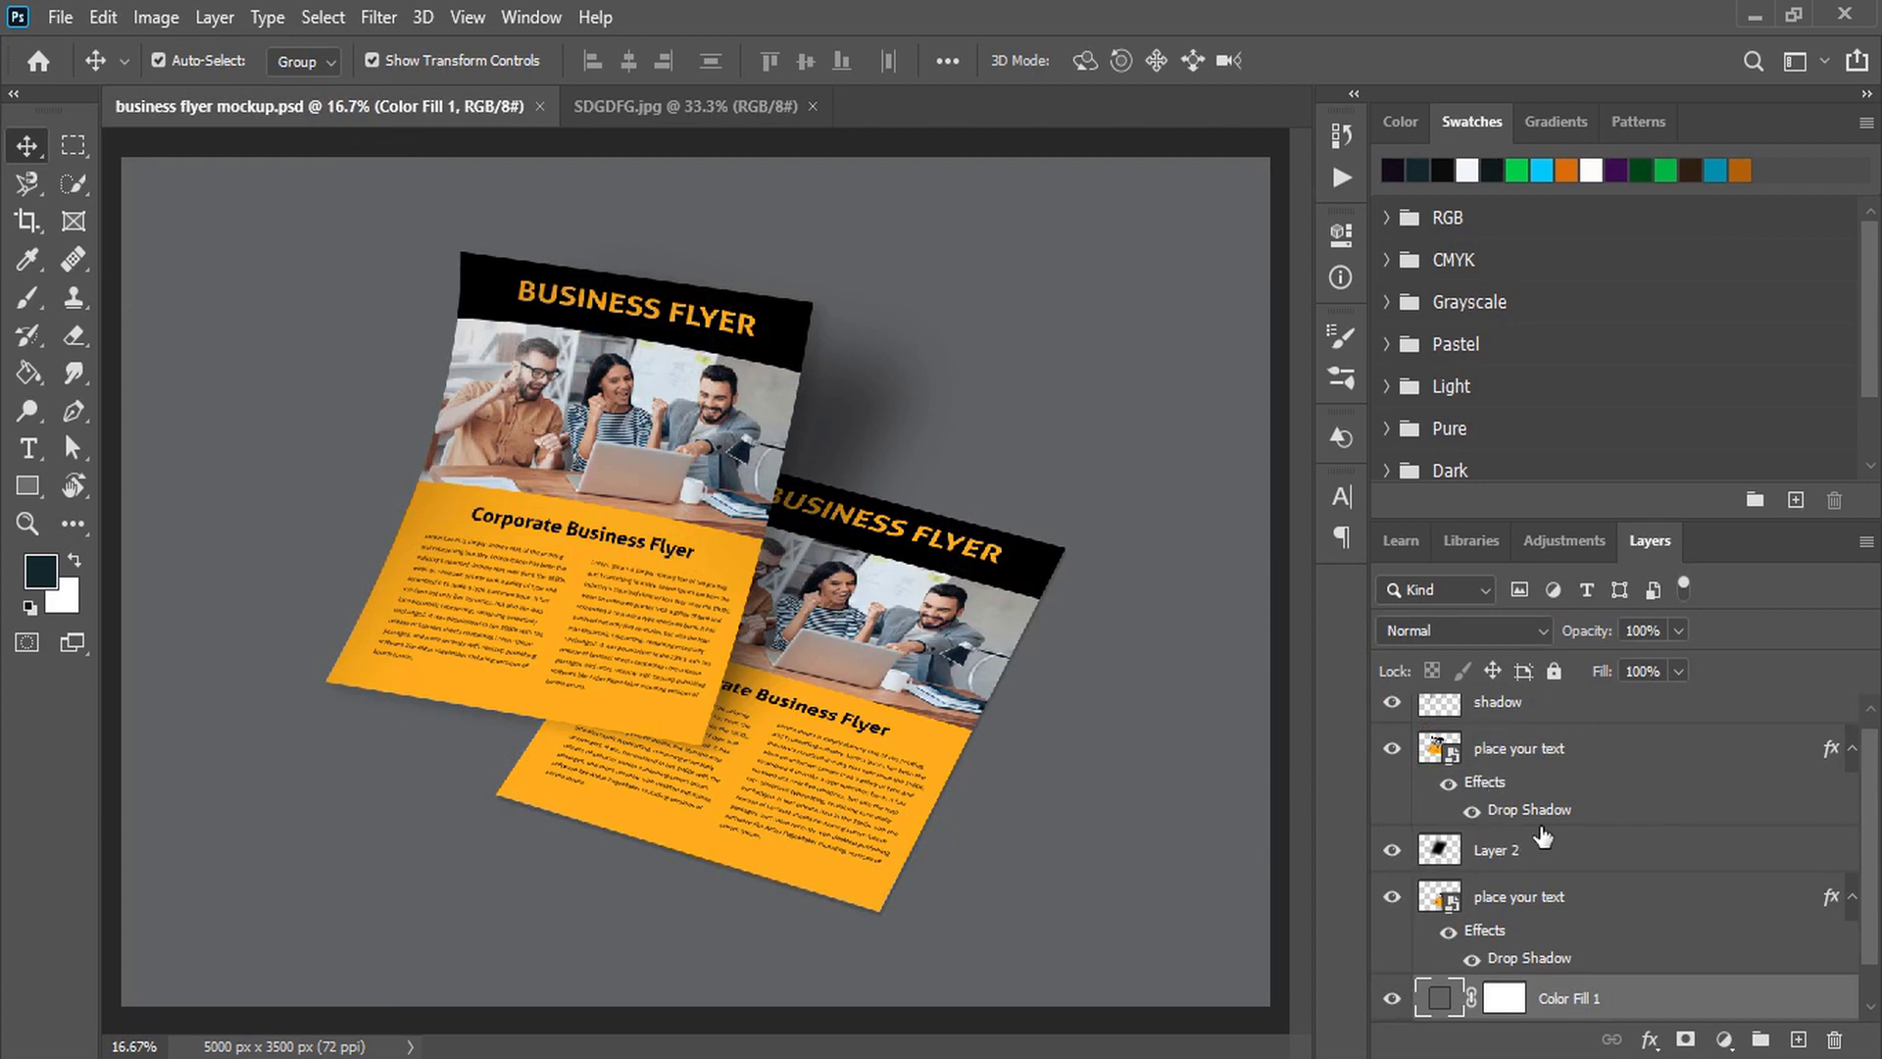
scroll(1594, 854, down, 1)
scroll(1525, 927, up, 2)
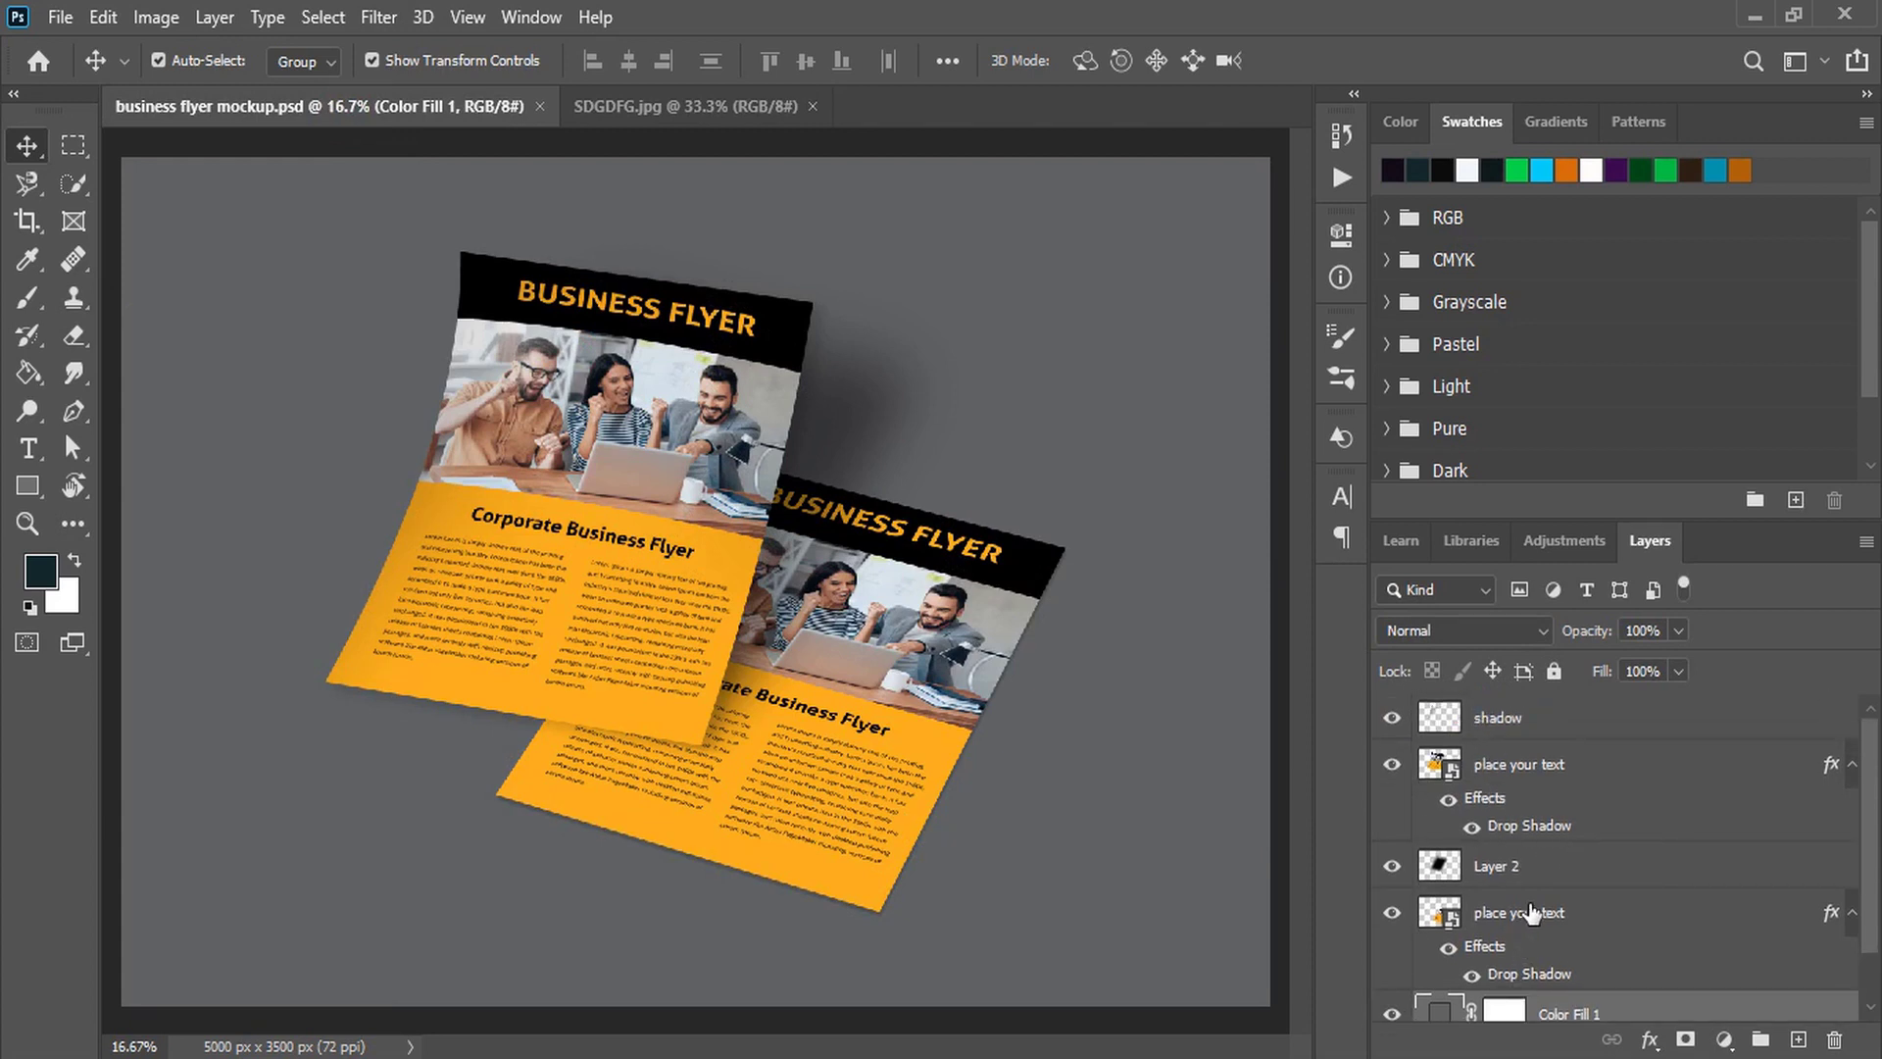
- Open the front page's Rectangle 1 copy smart object, then go back to SDGDFG.jpg
double_click(1435, 767)
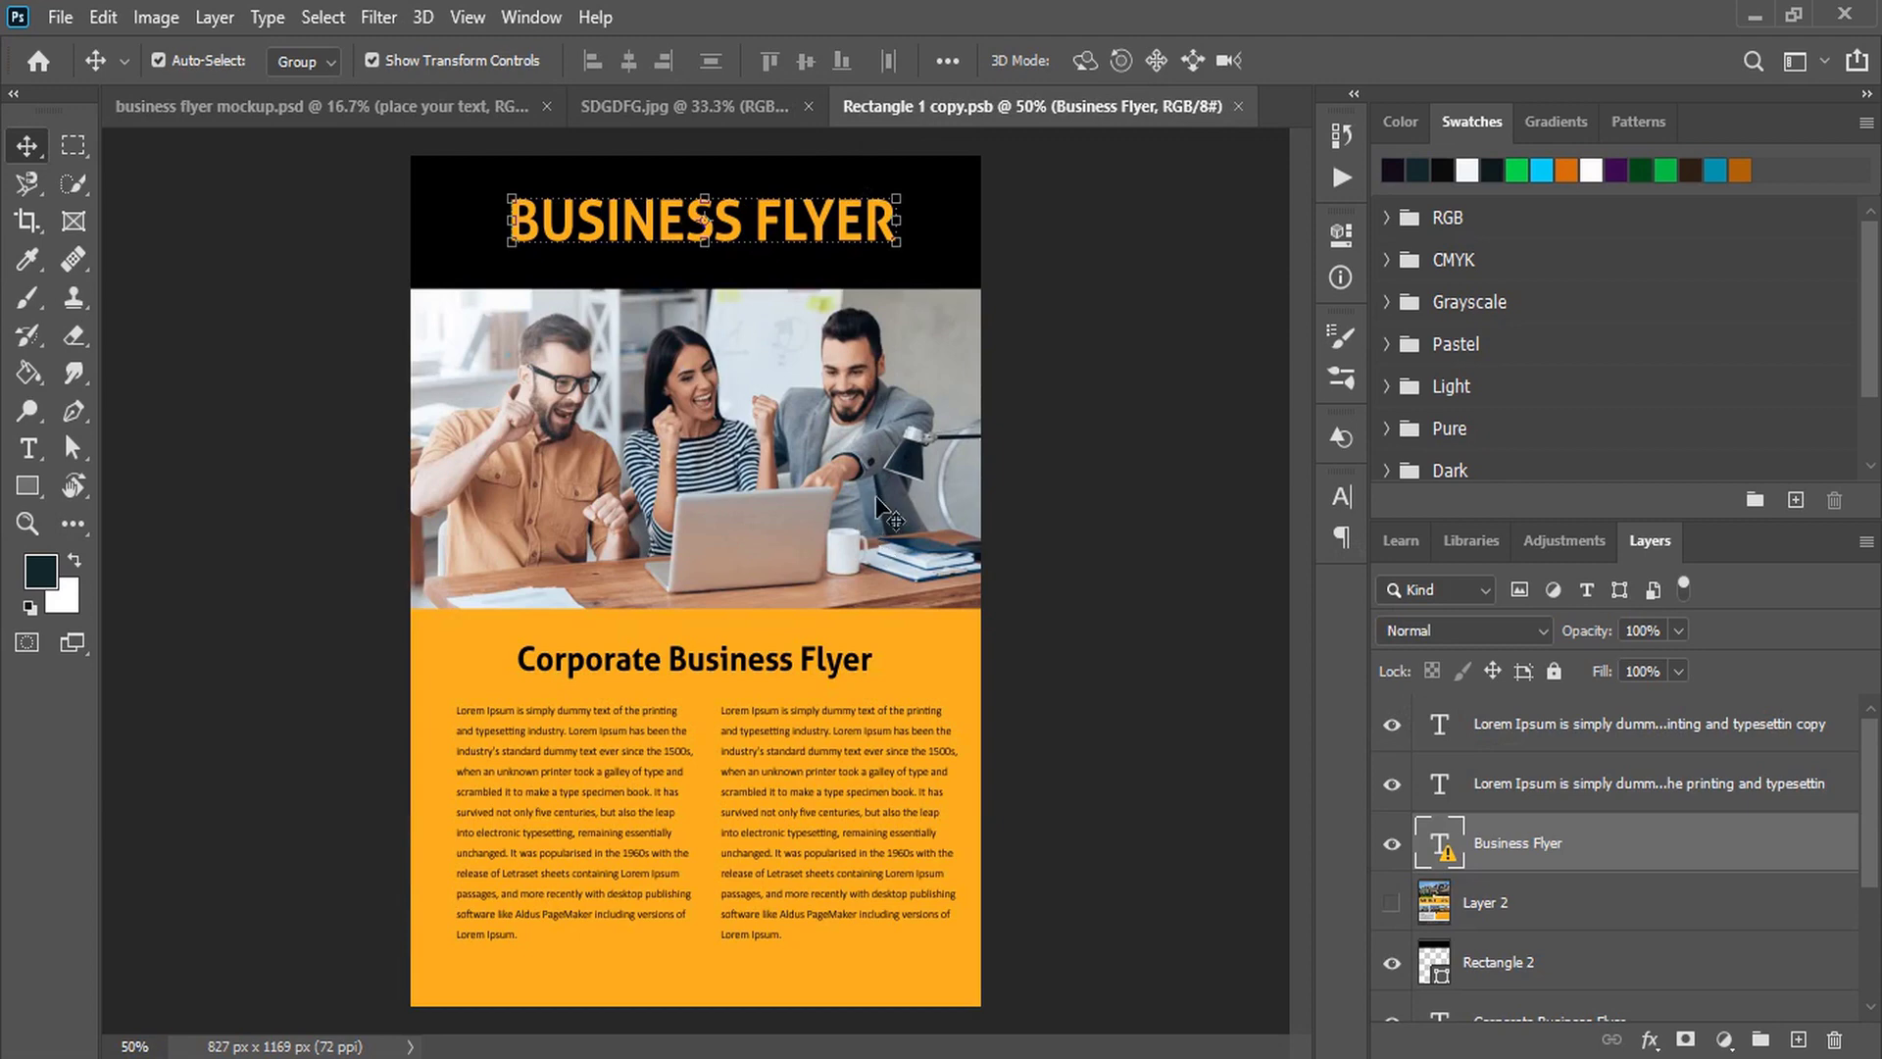
click(678, 112)
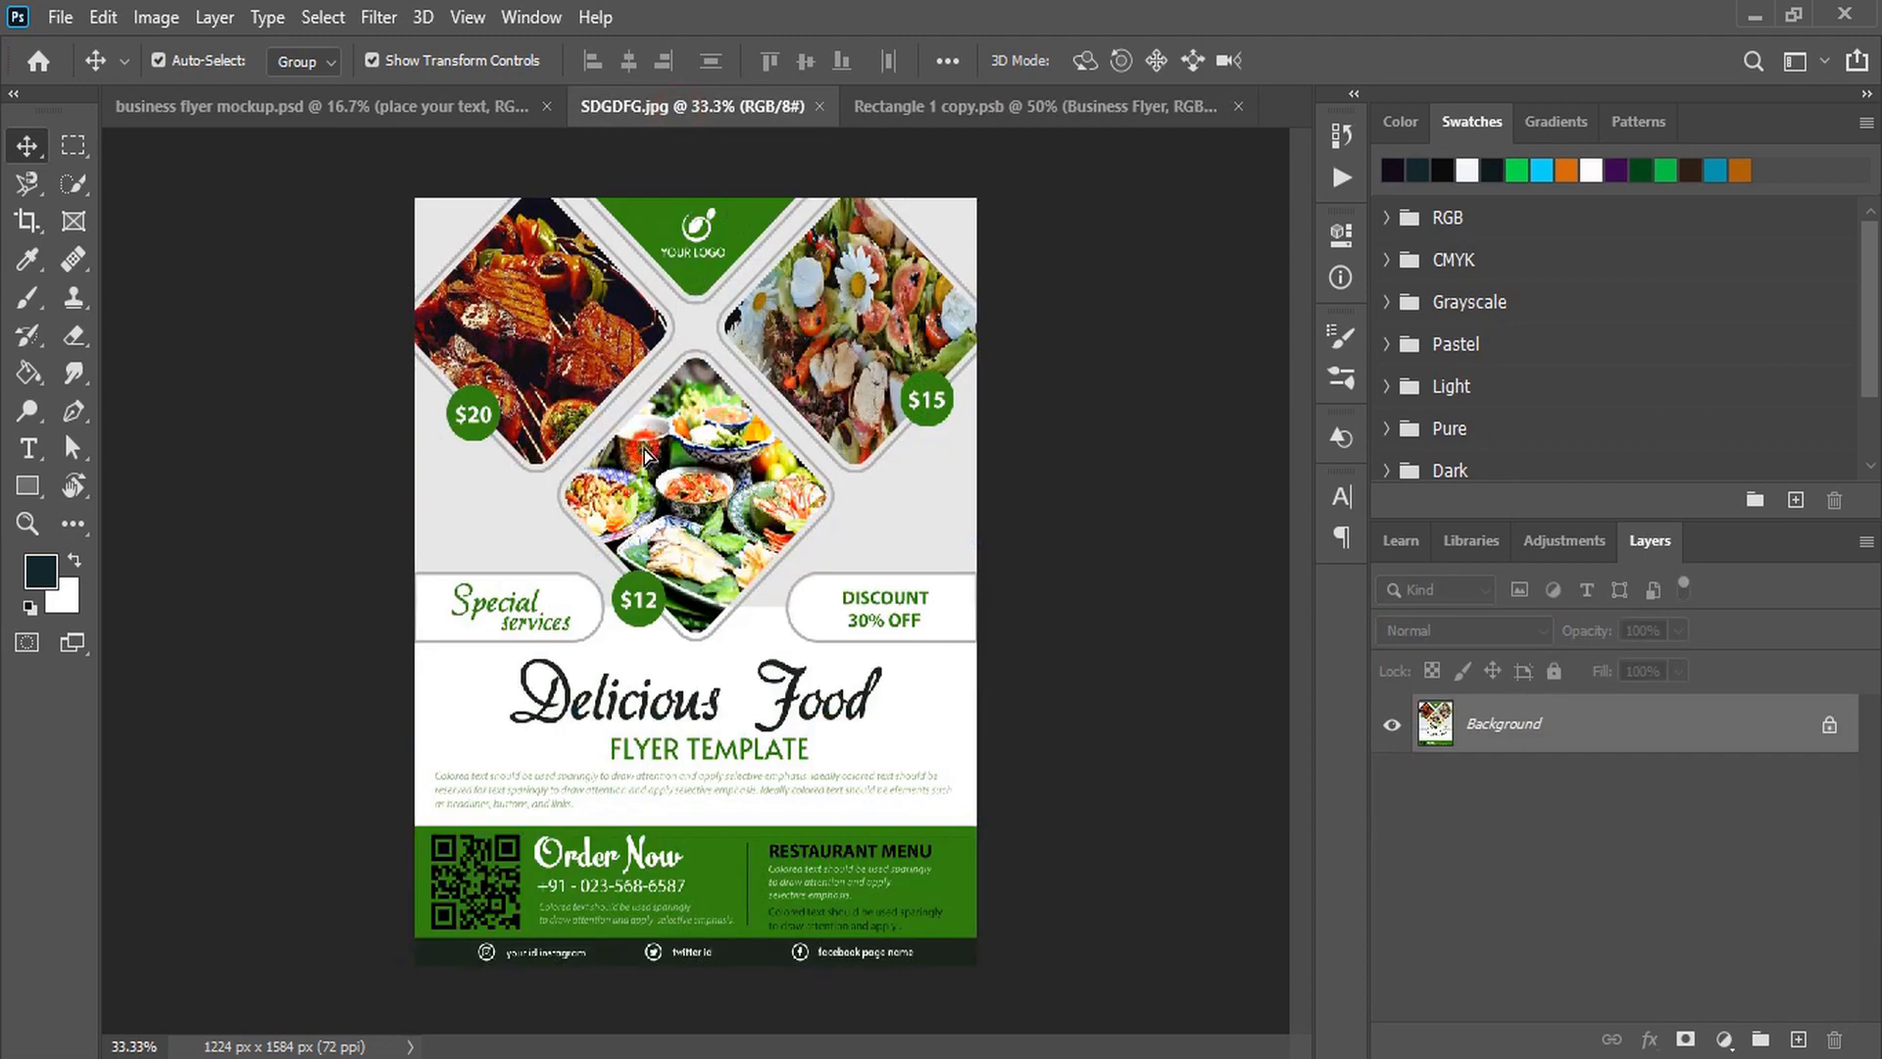
- Drag the SDGDFG food flyer into Rectangle 1 copy.psb as Layer 3
drag(649, 461, 774, 439)
drag(661, 655, 662, 661)
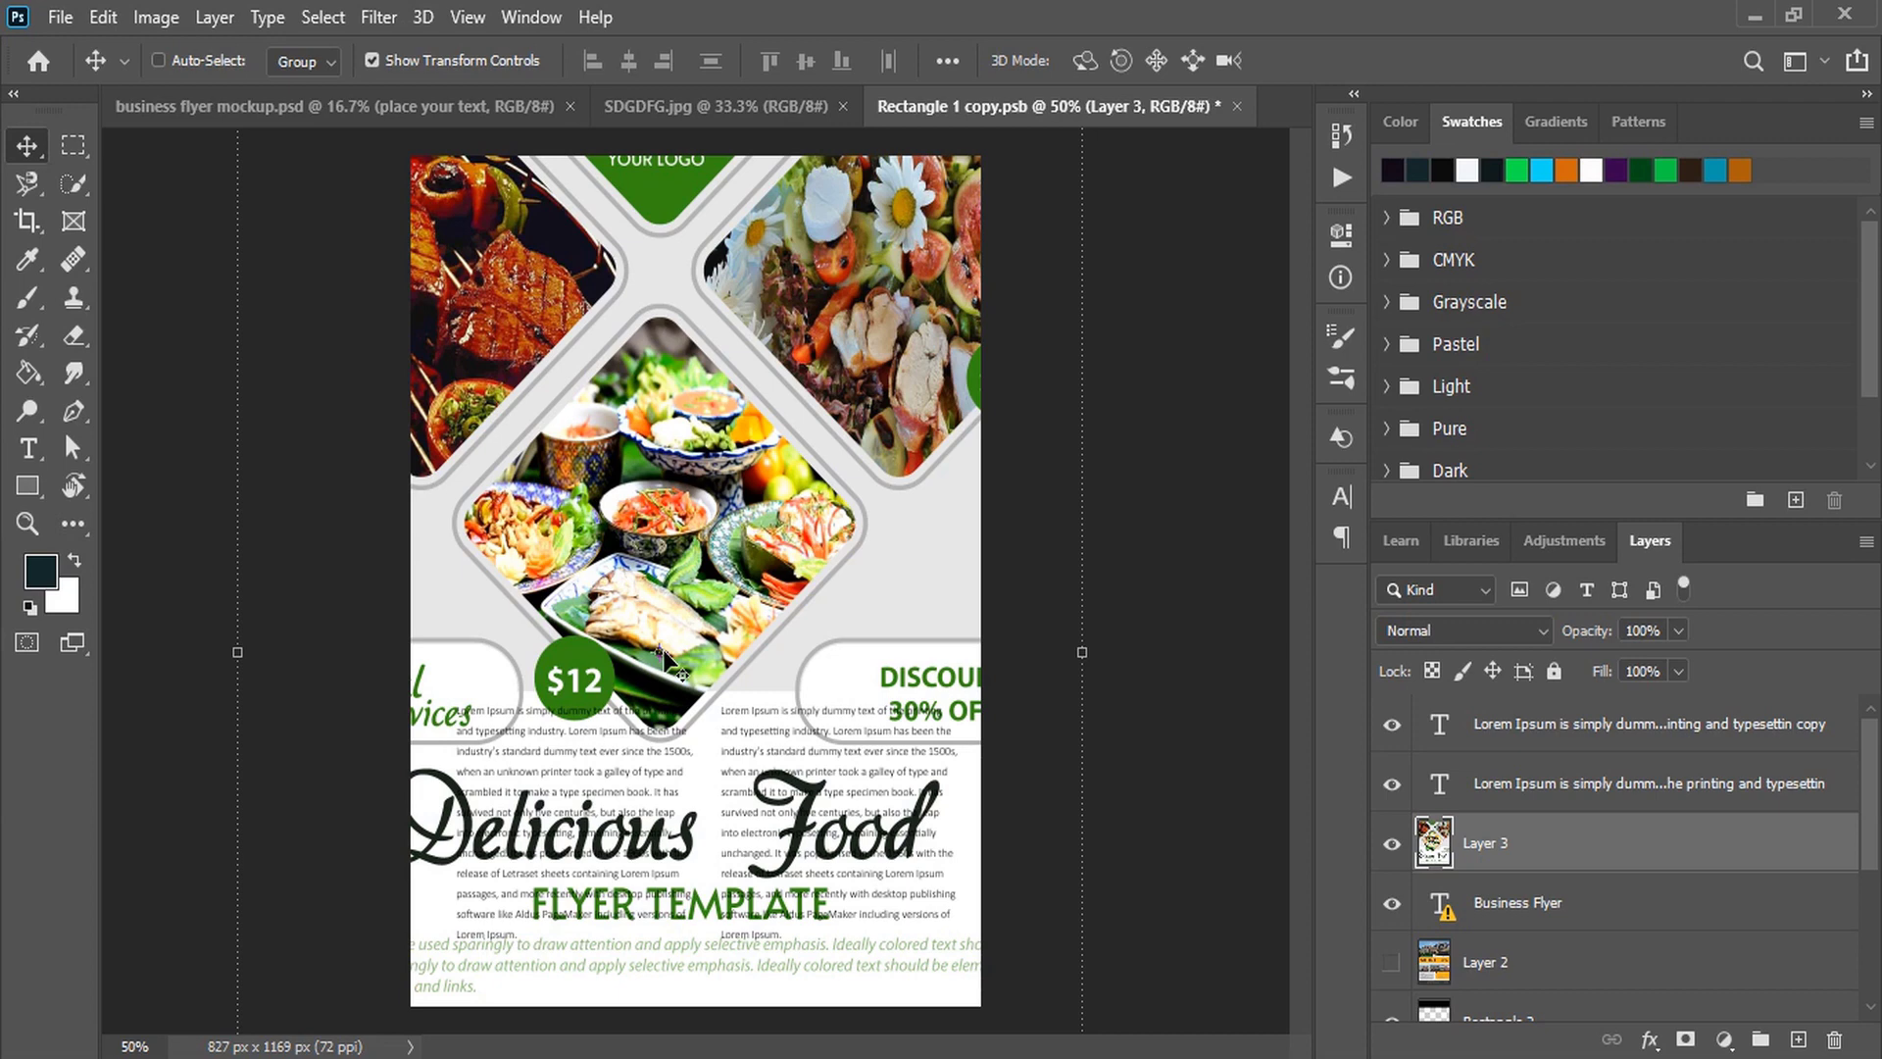
key(ctrl+minus)
key(ctrl+minus)
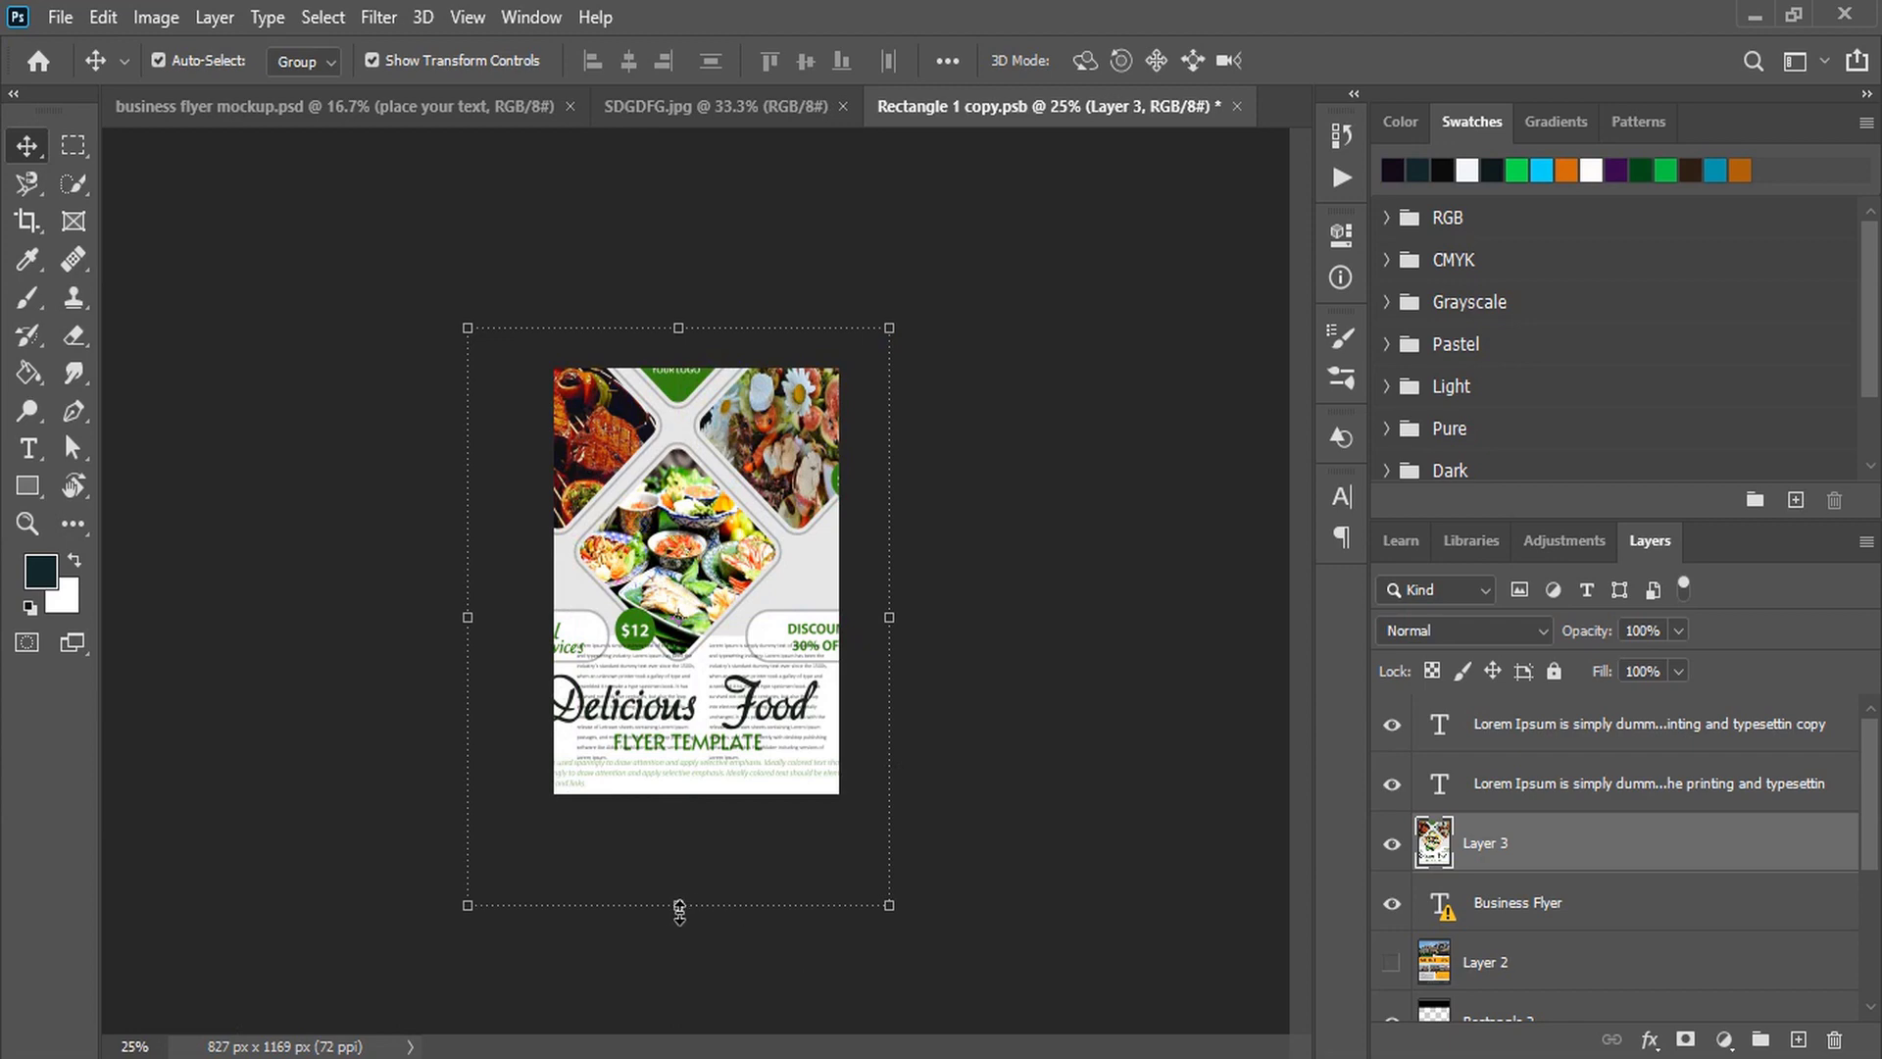
- Scale Layer 3 from its bottom, sides and top to fit the page, and commit
drag(679, 905, 682, 795)
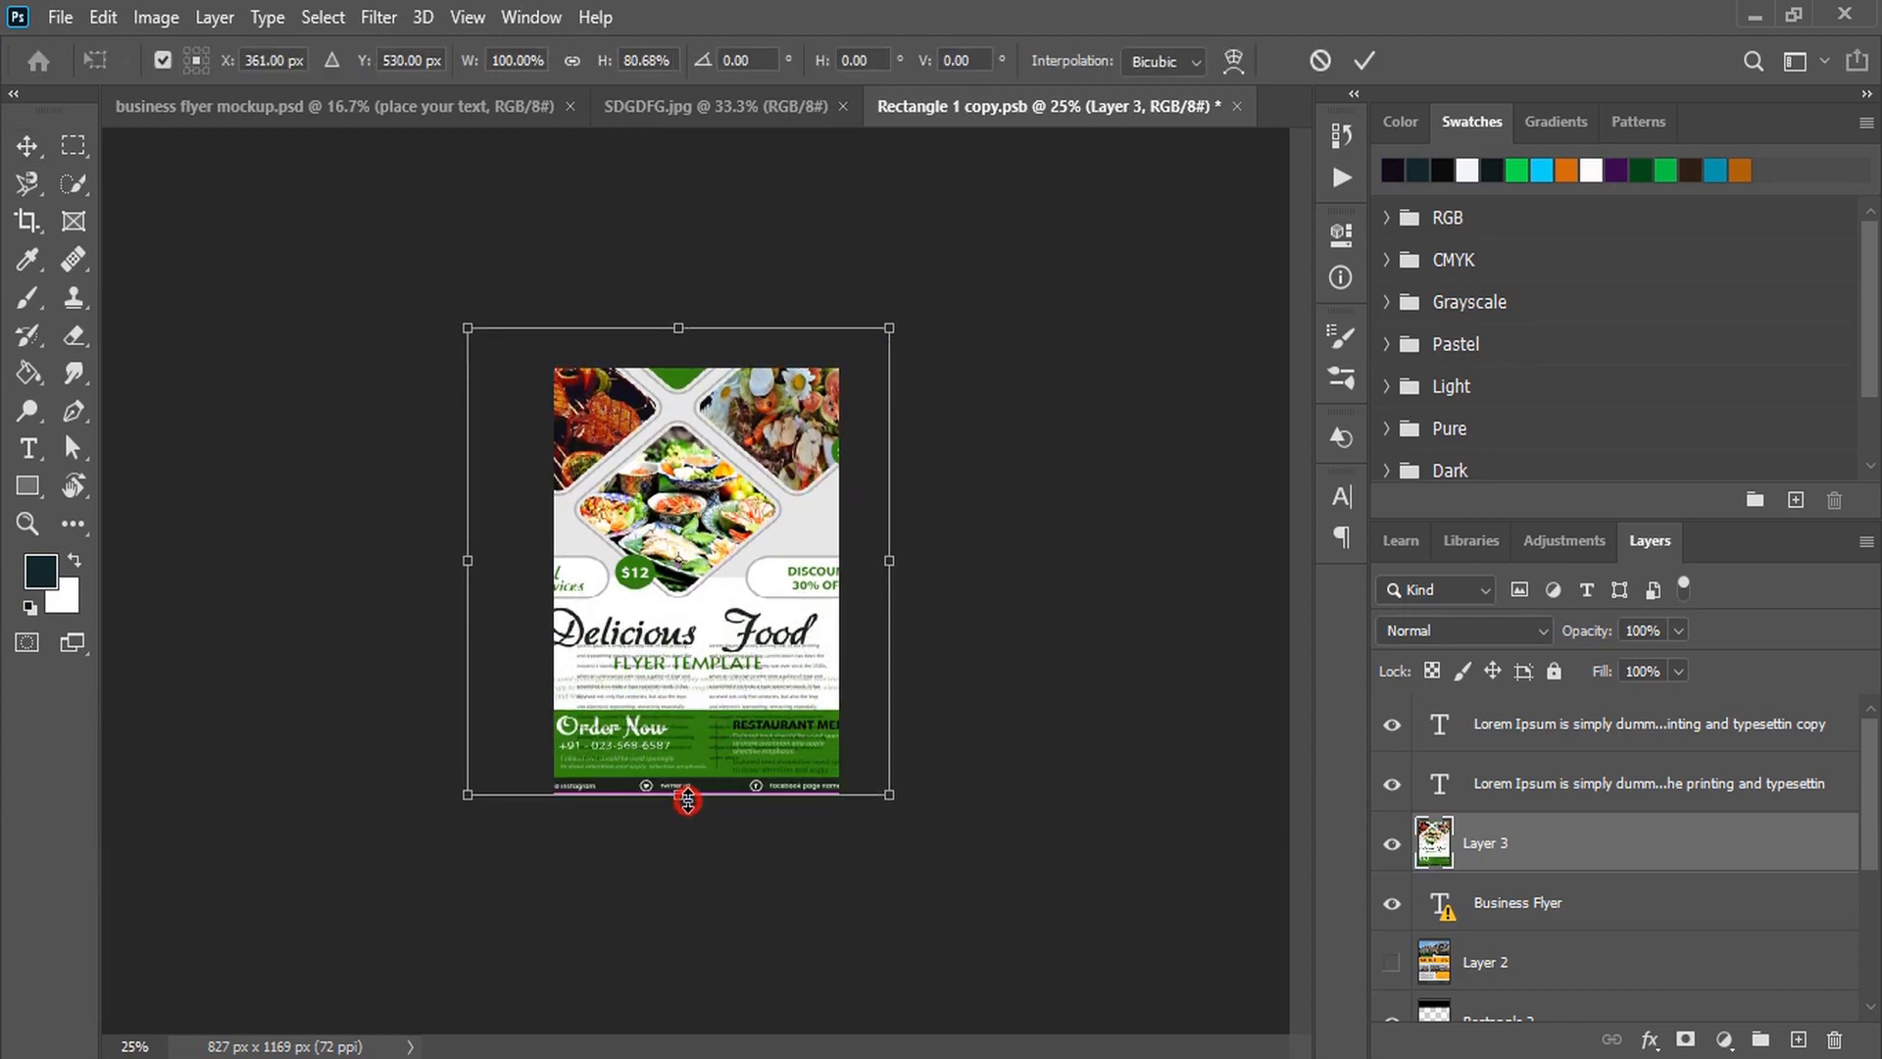
drag(470, 560, 552, 561)
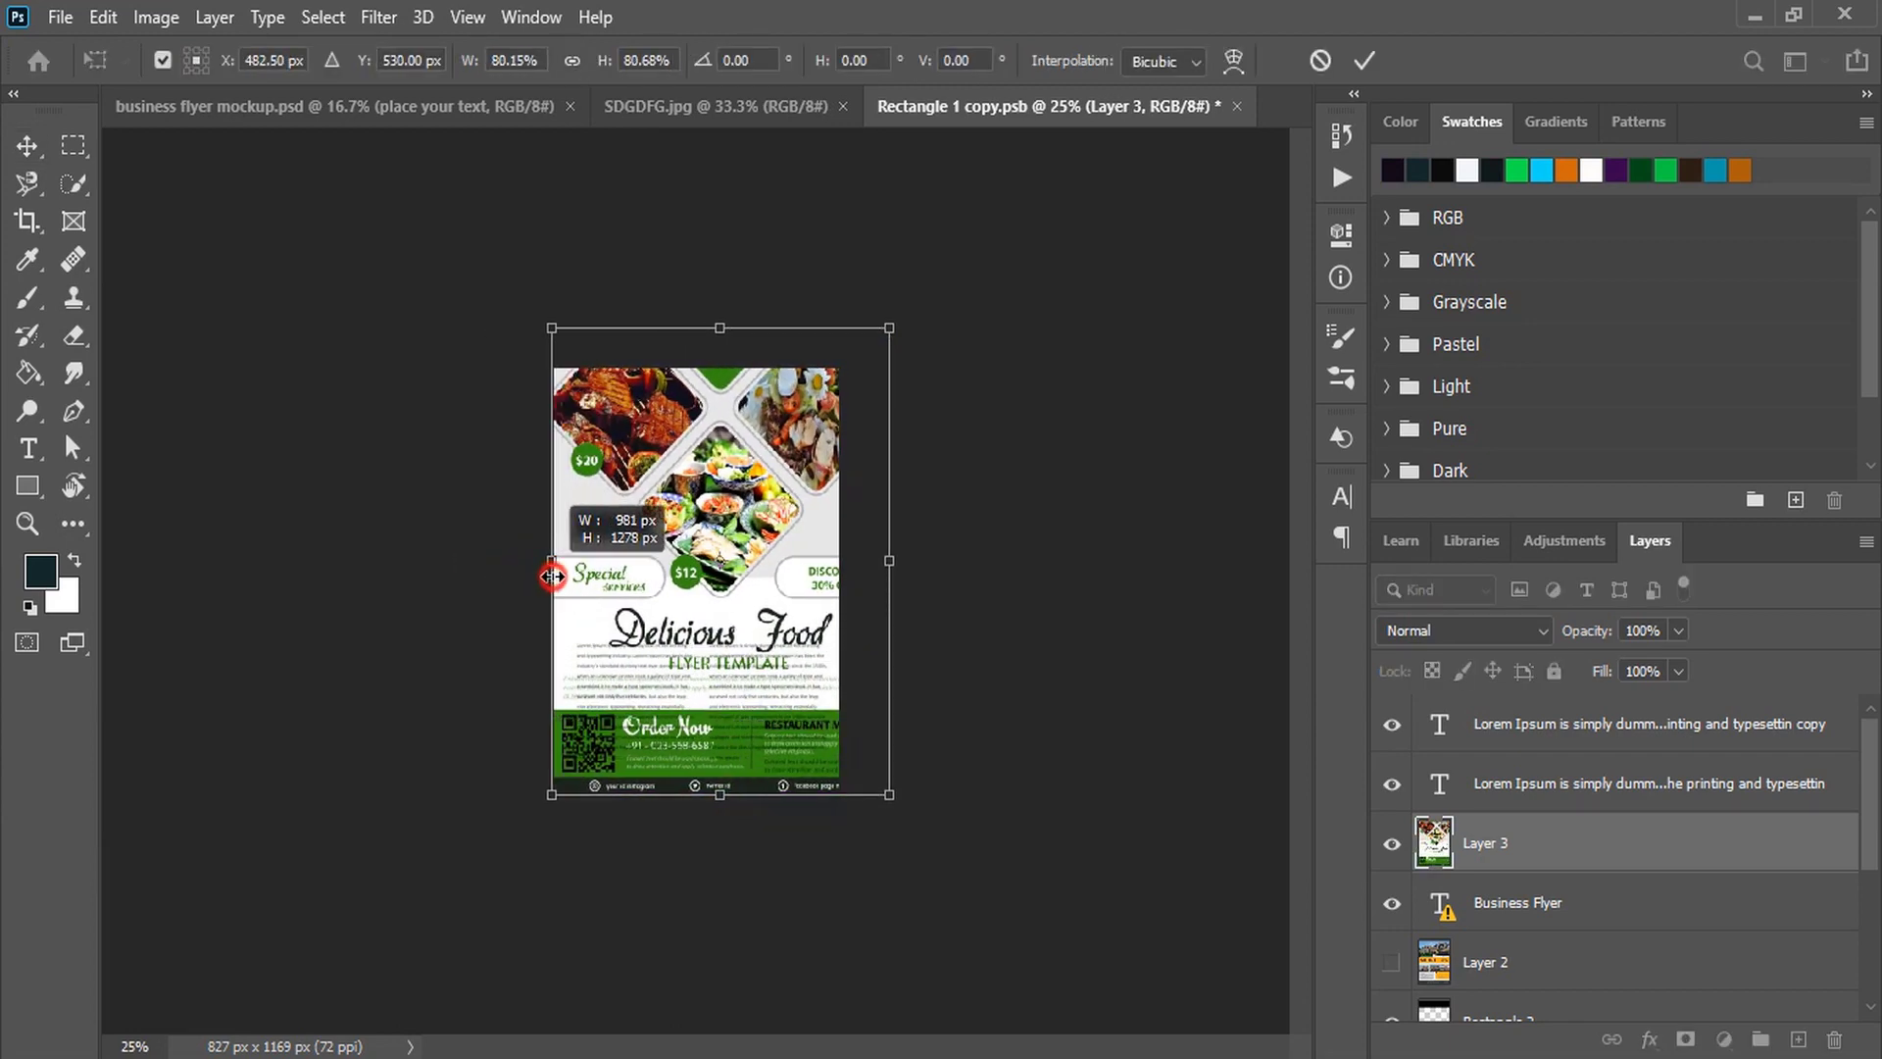
drag(891, 562, 840, 569)
drag(708, 330, 709, 373)
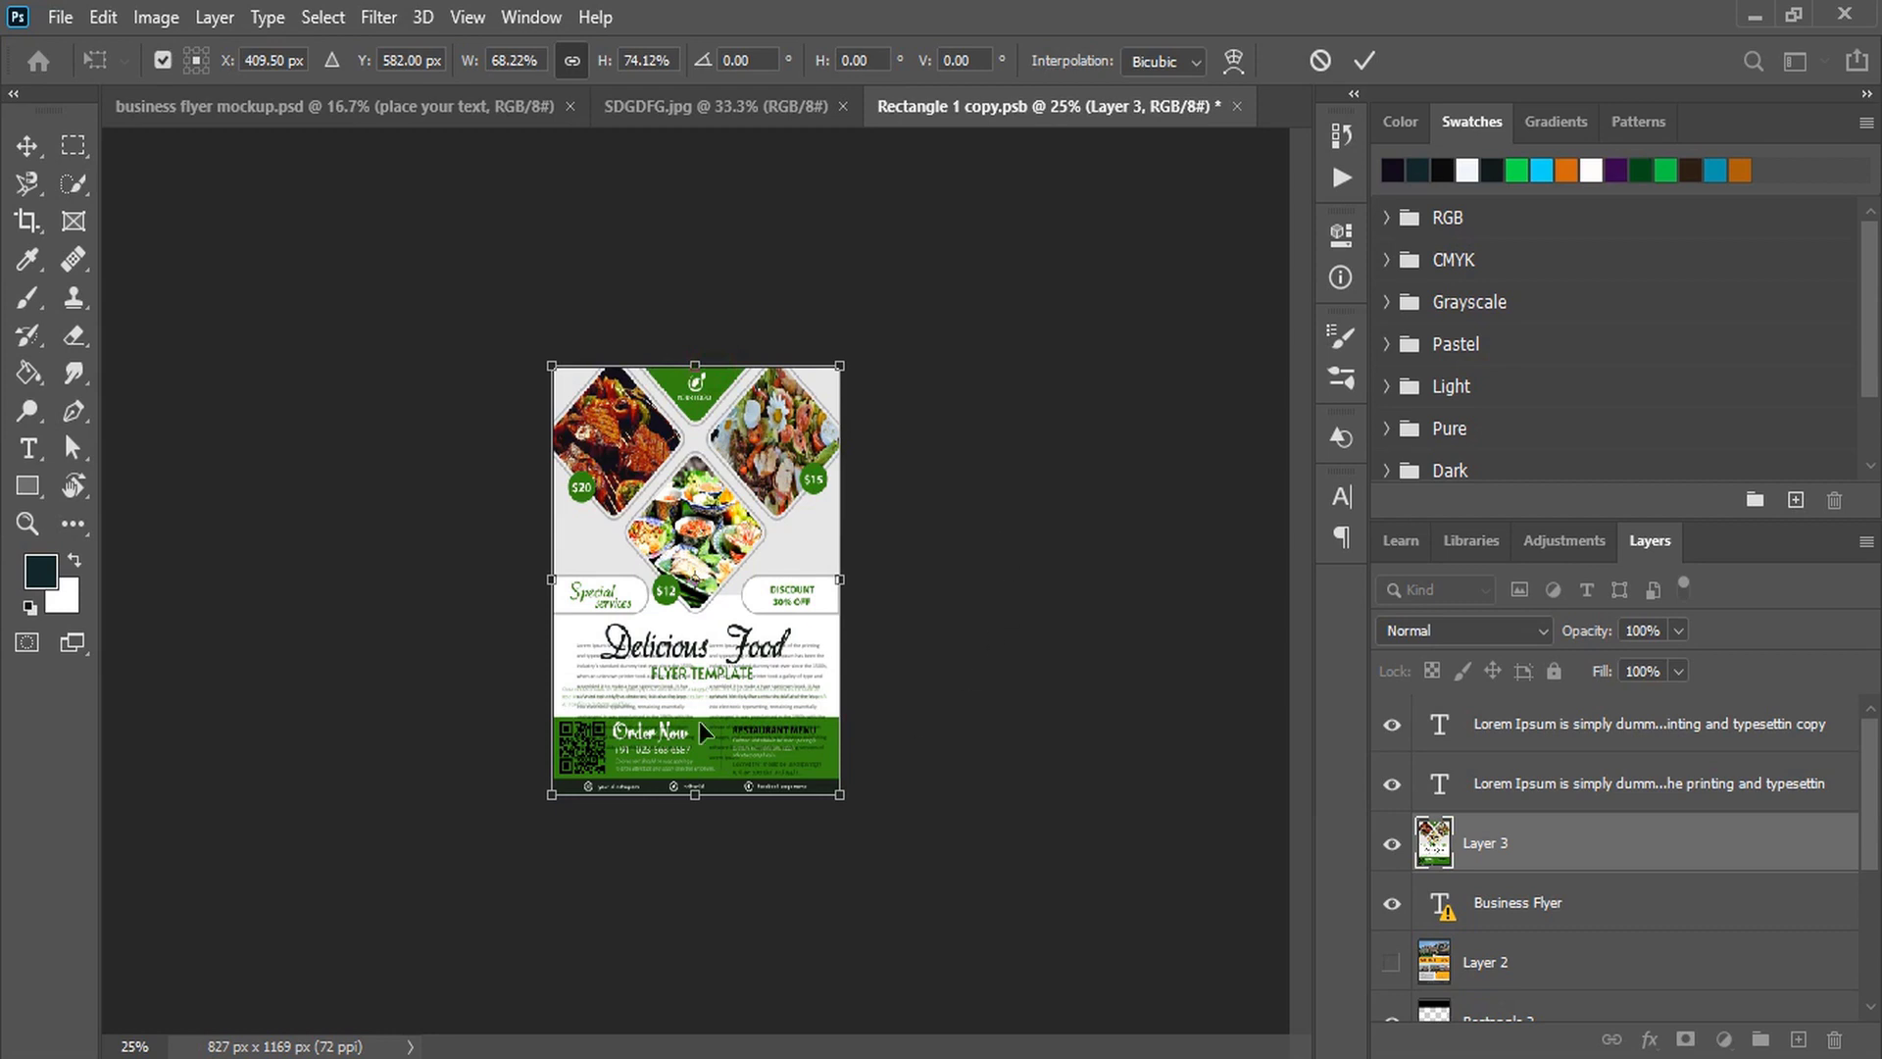
click(1363, 65)
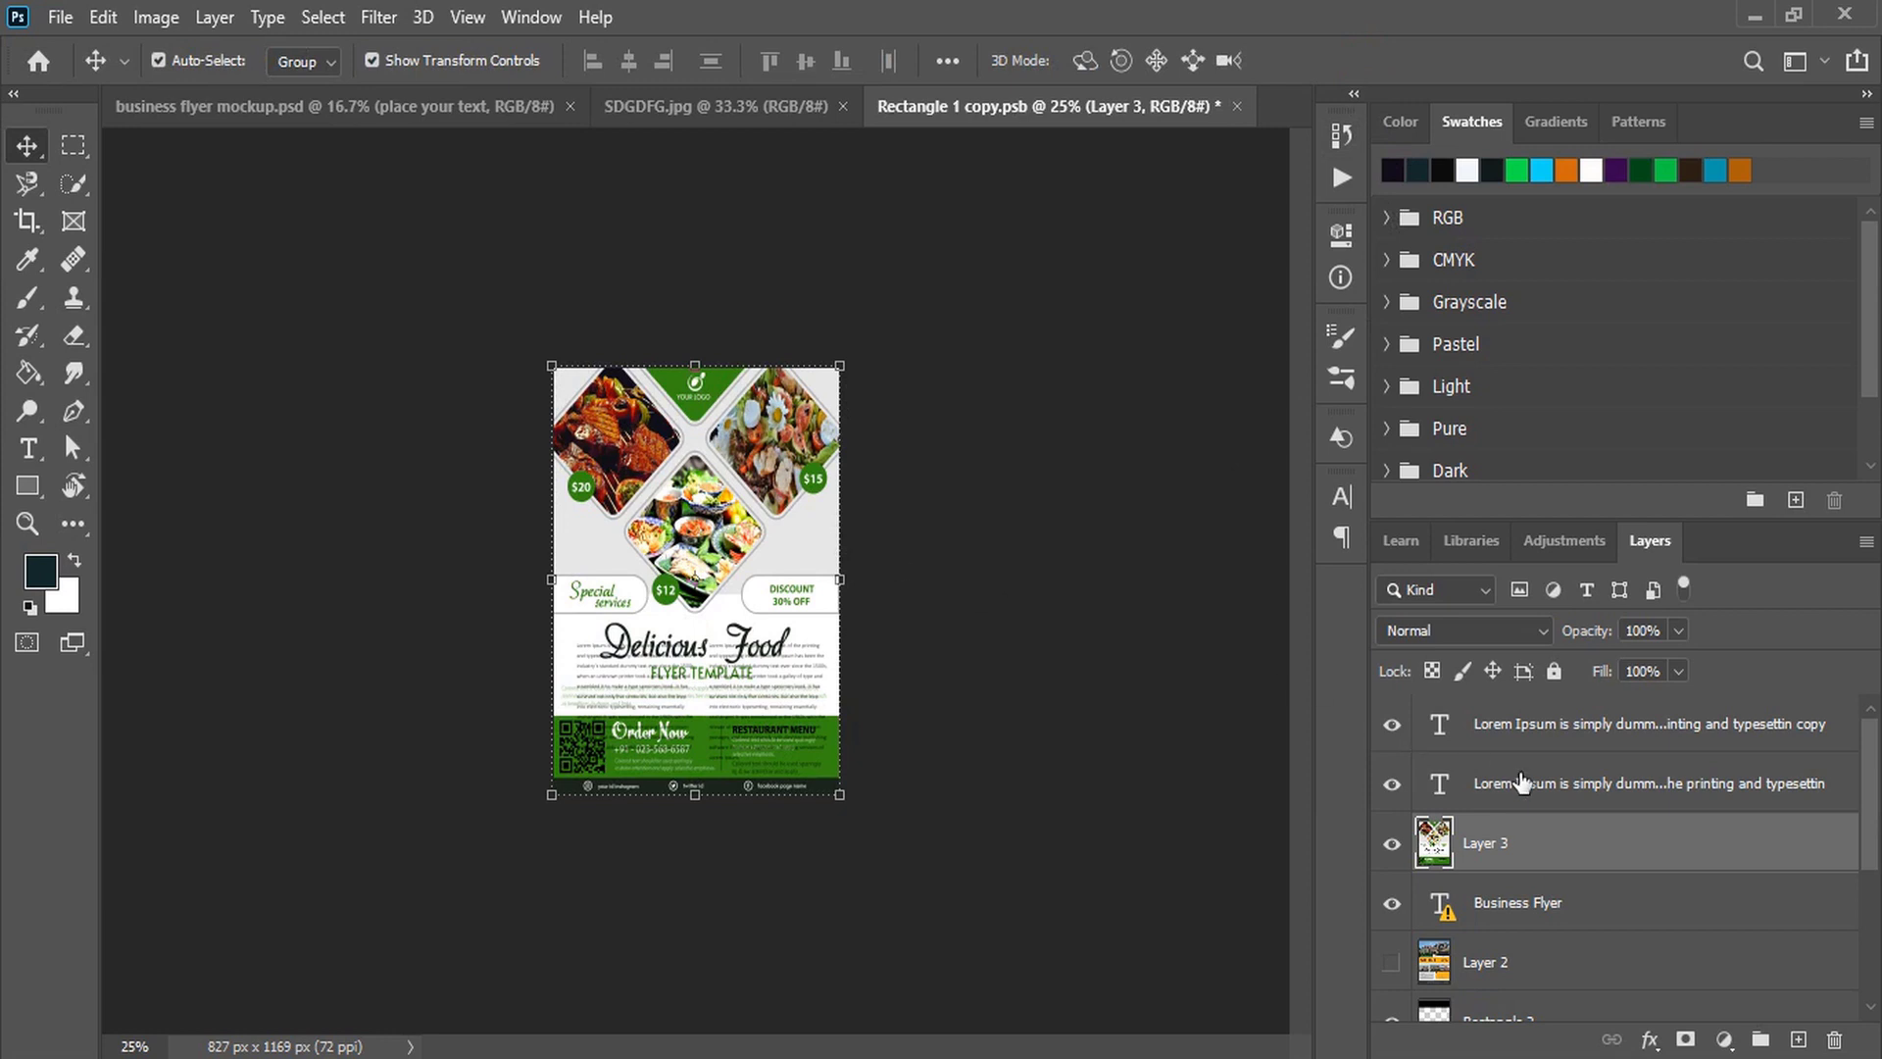
- Hide the two Lorem Ipsum text layers and the Business Flyer heading layer
scroll(1510, 843, down, 5)
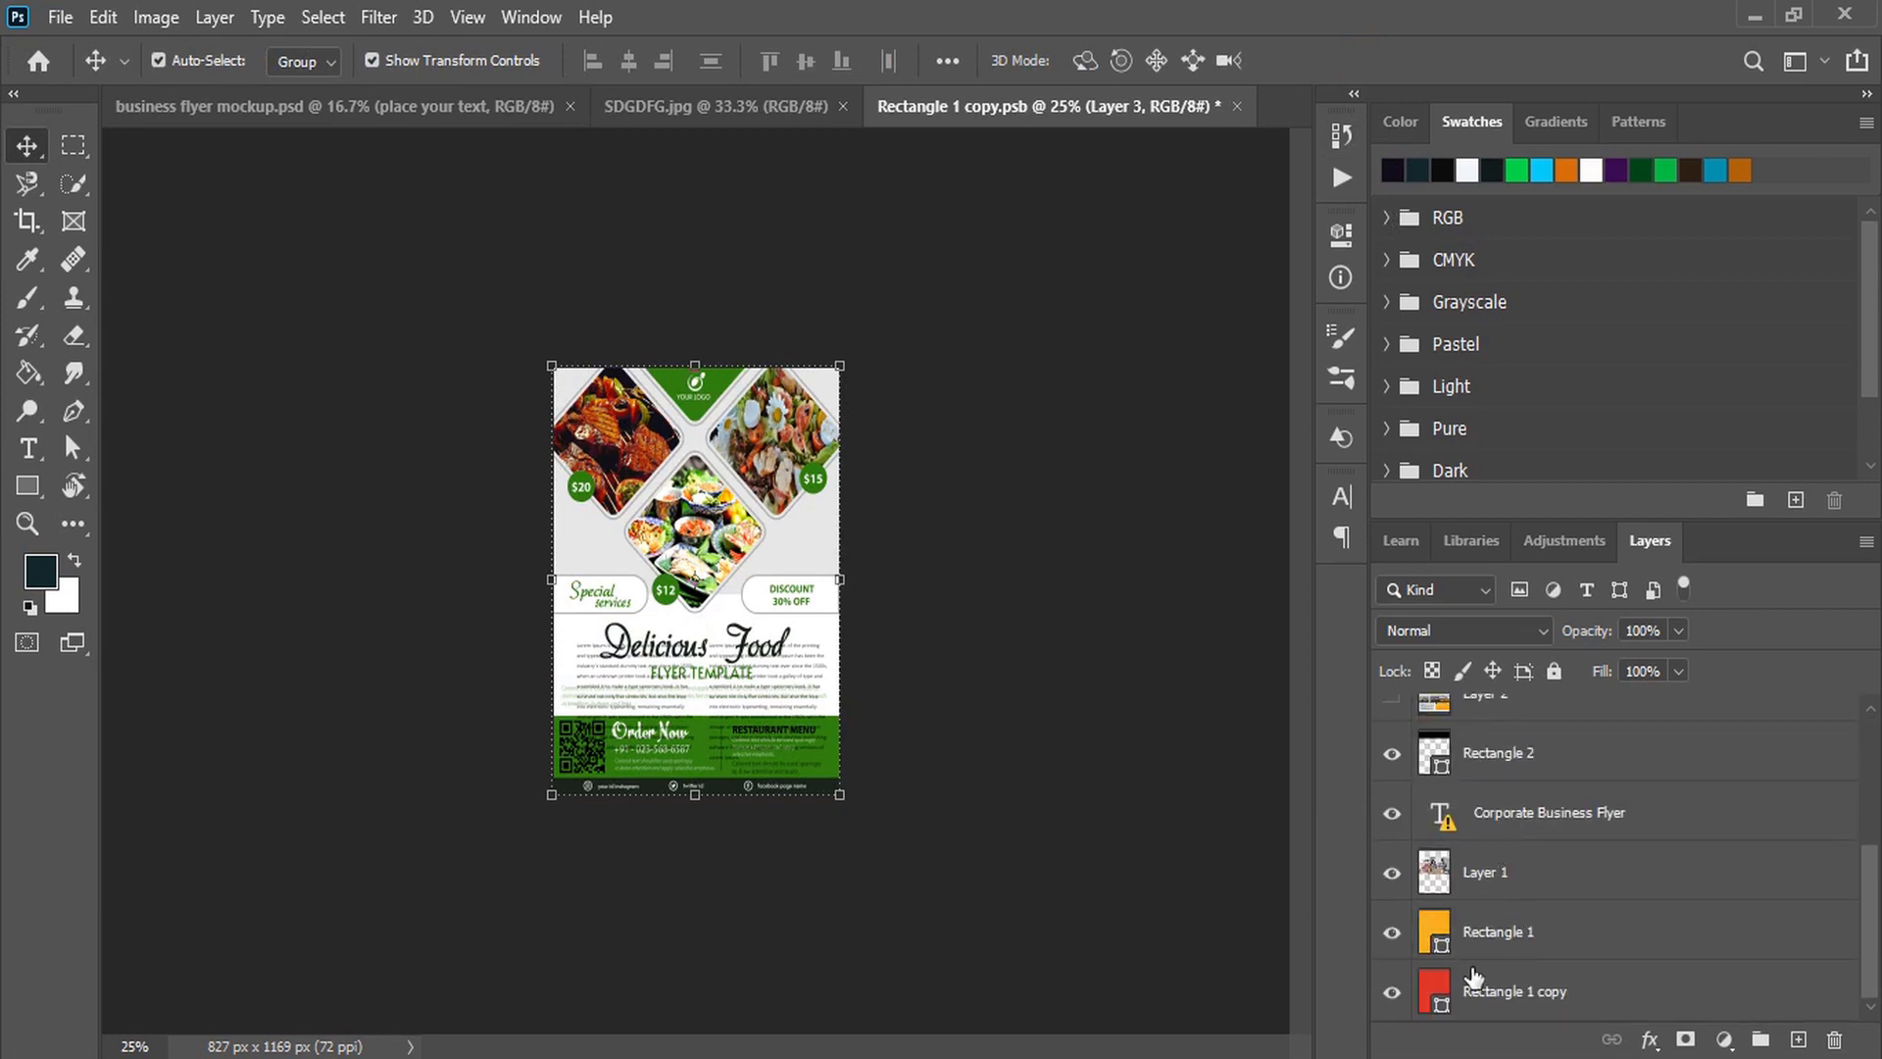
scroll(1495, 838, up, 5)
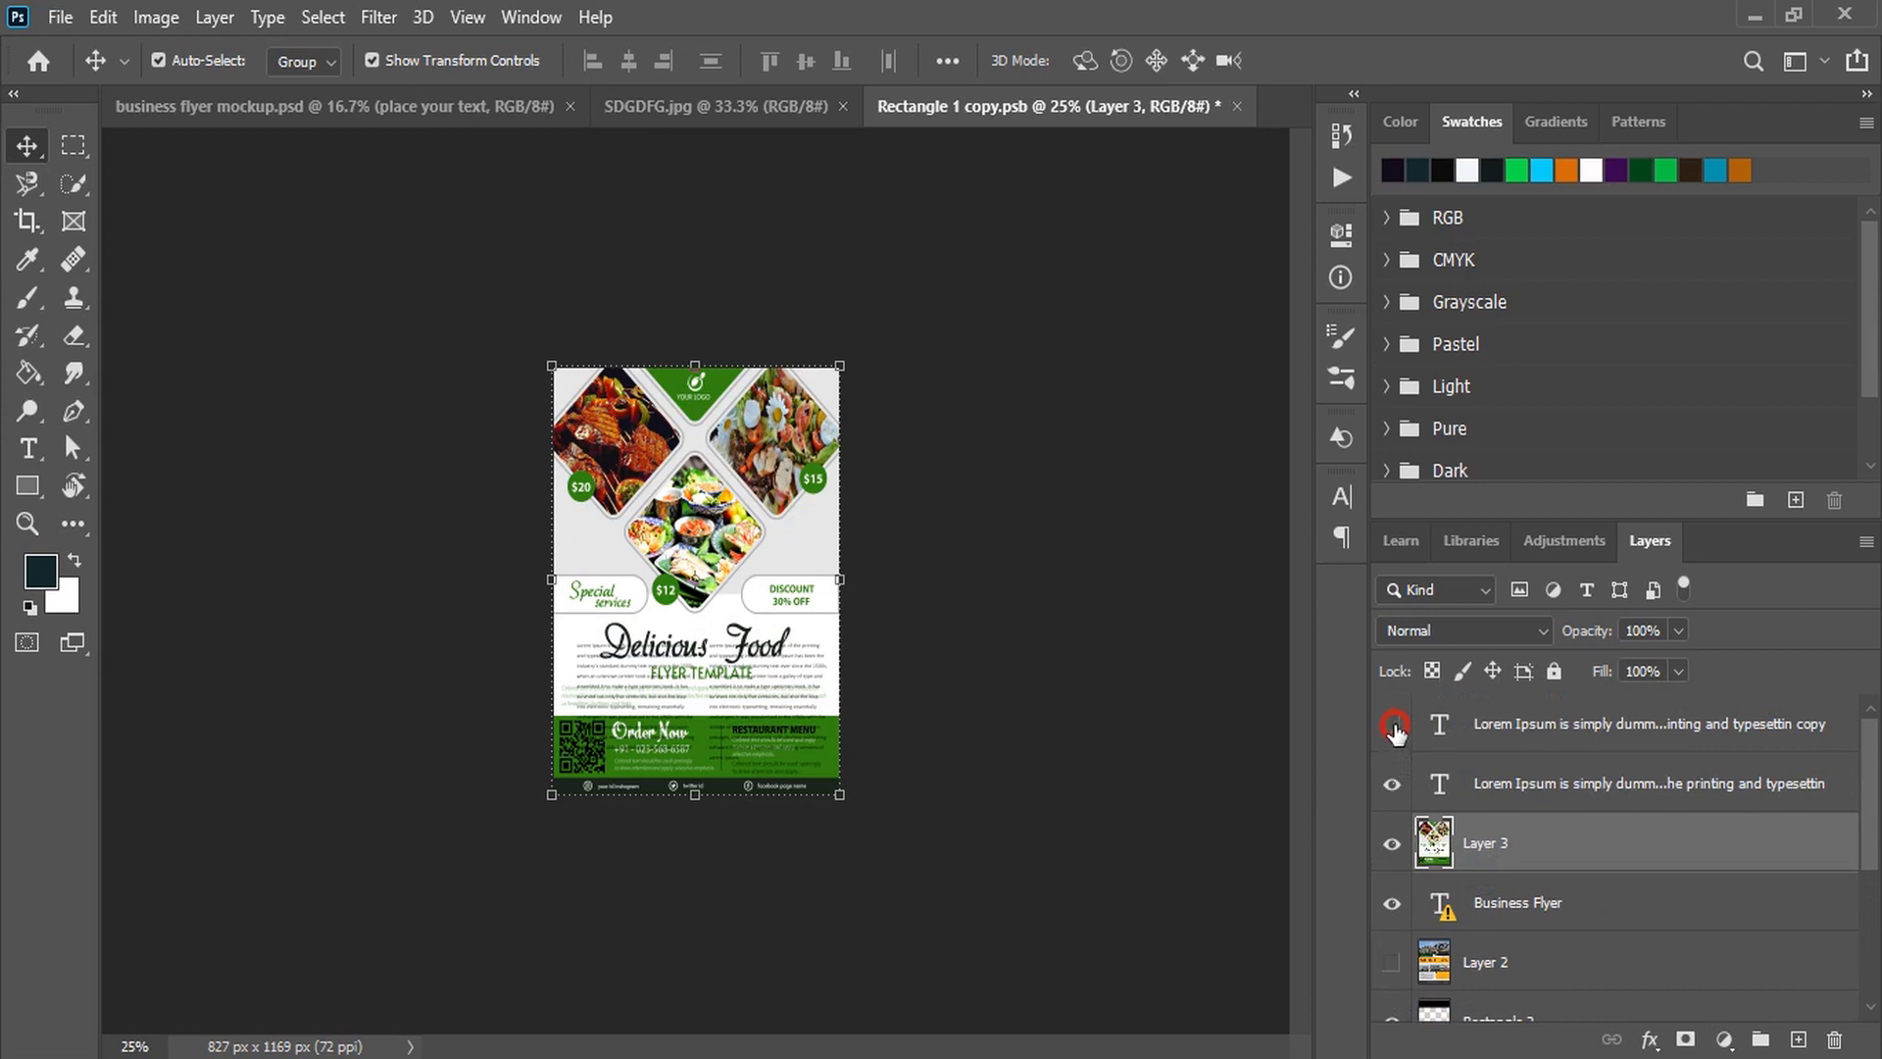
click(1392, 725)
click(1392, 785)
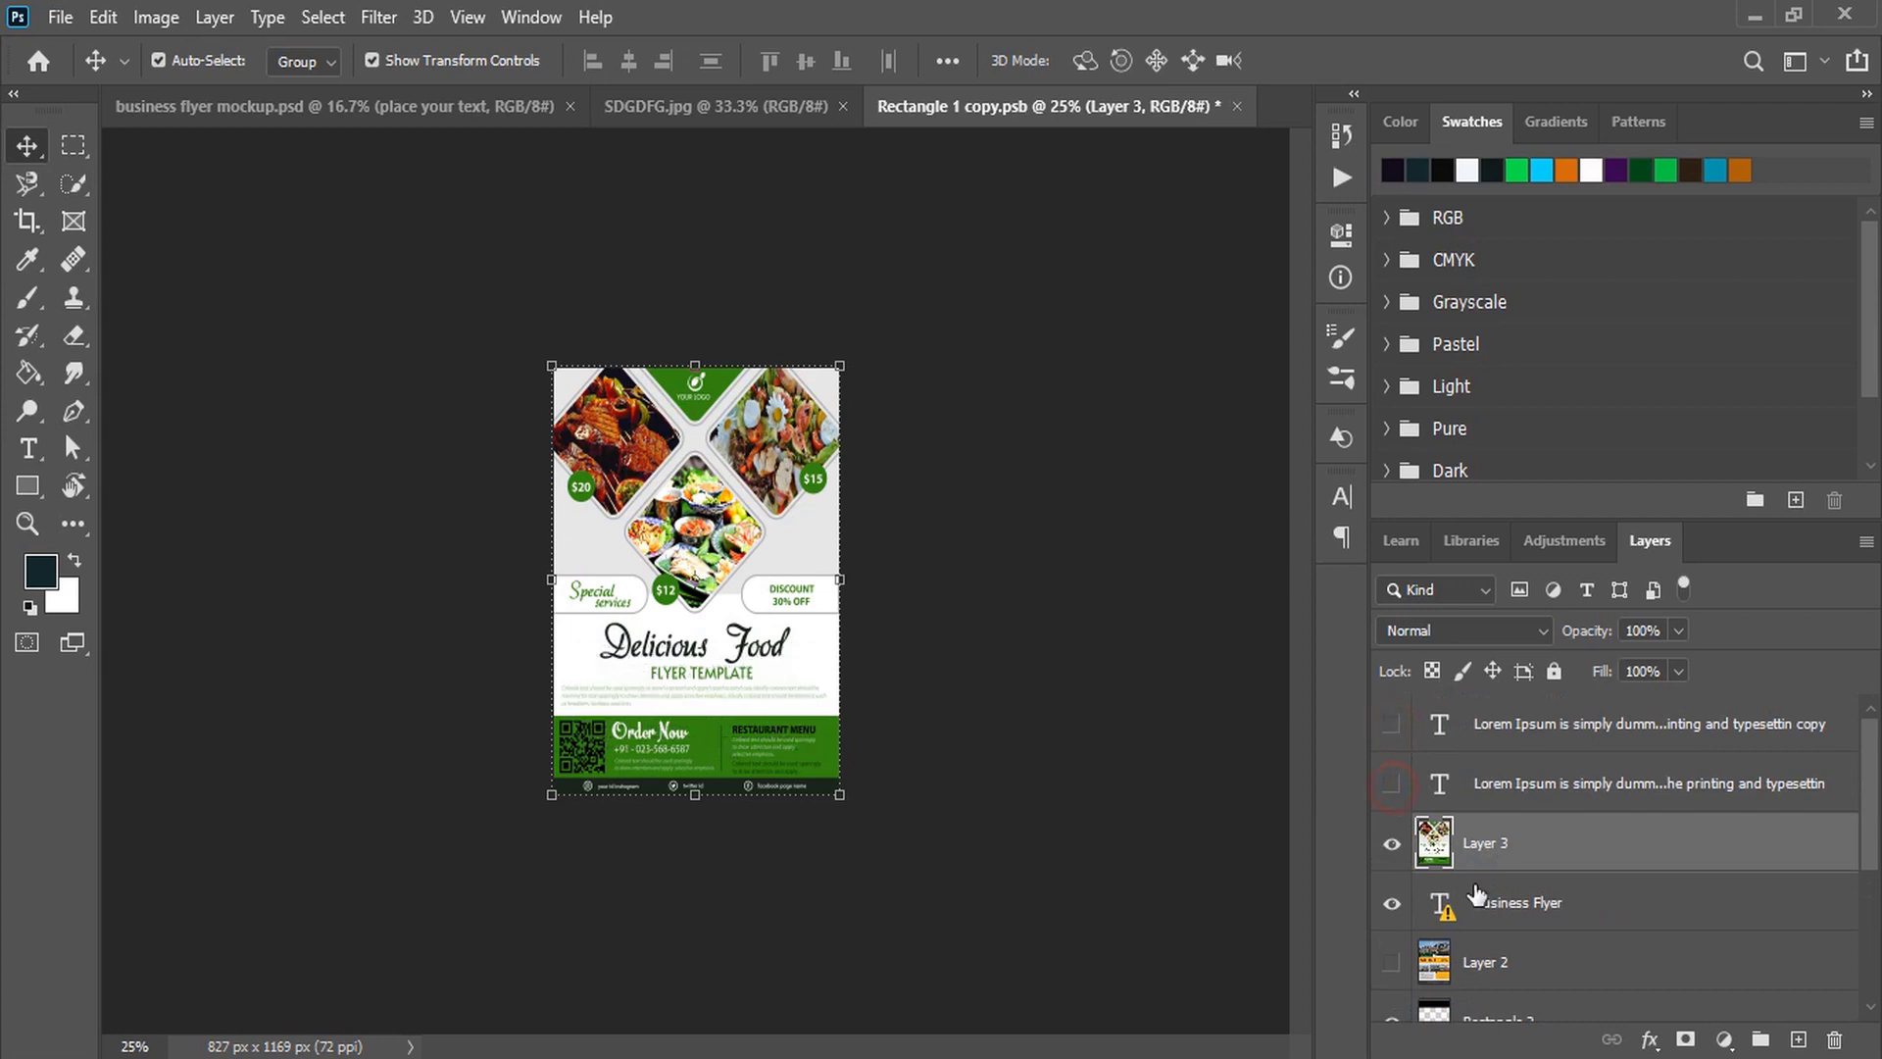
click(1389, 907)
- Hide Rectangle 2, Corporate Business Flyer text, Layer 1, Rectangle 1 and Rectangle 1 copy layers
scroll(1447, 919, down, 2)
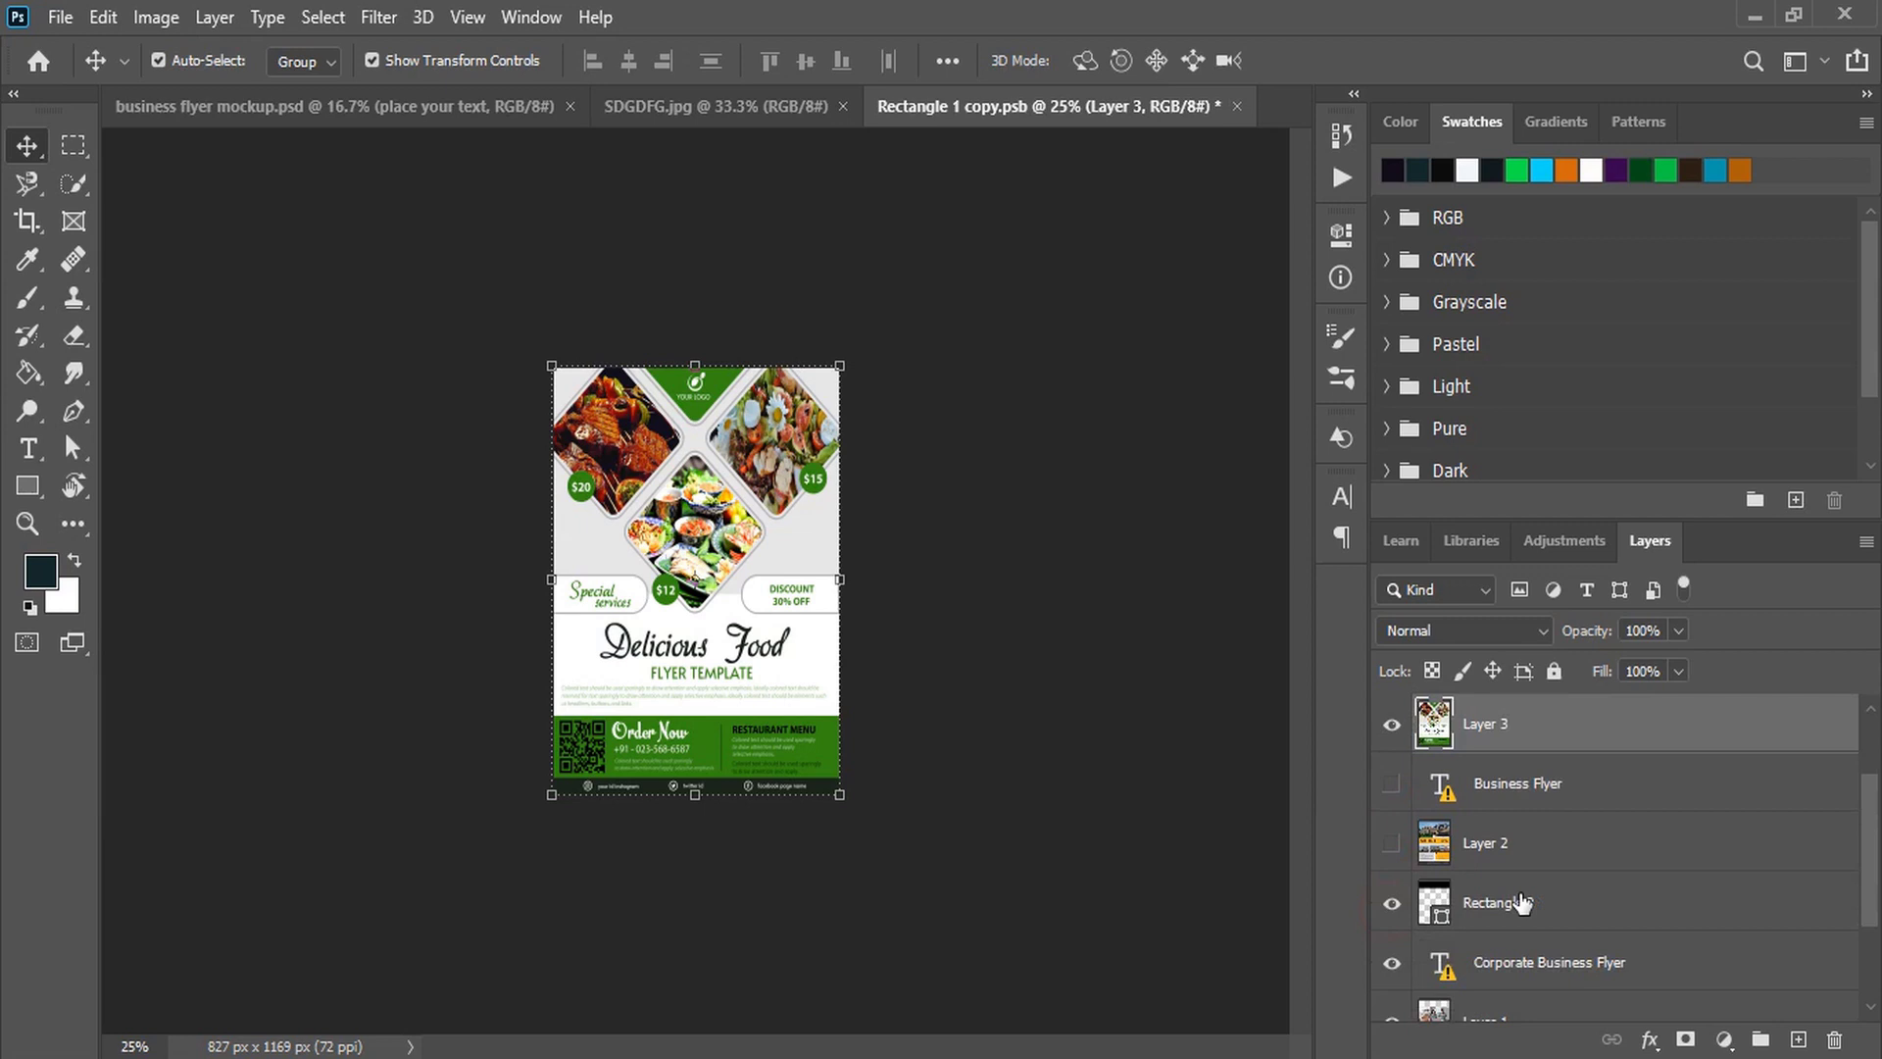
click(1390, 903)
click(1385, 971)
scroll(1480, 914, down, 2)
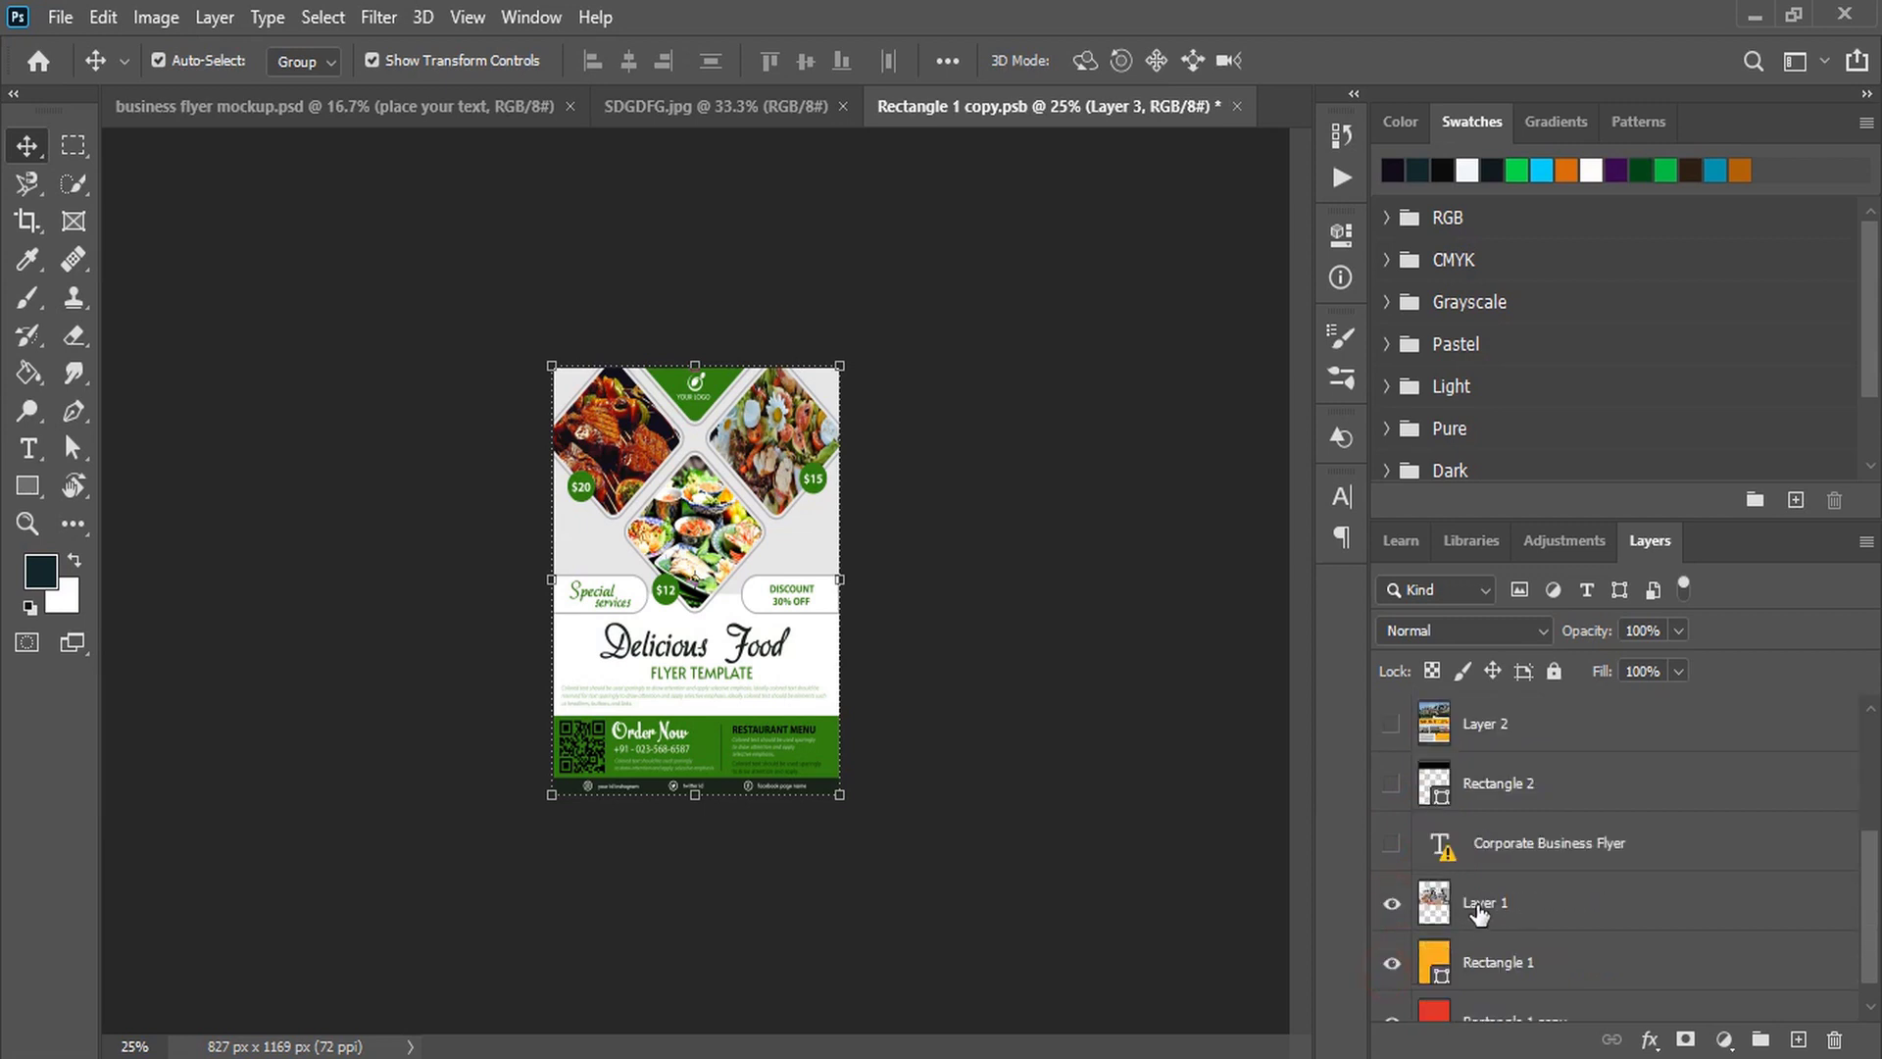
click(1392, 903)
click(1387, 962)
scroll(1478, 914, down, 1)
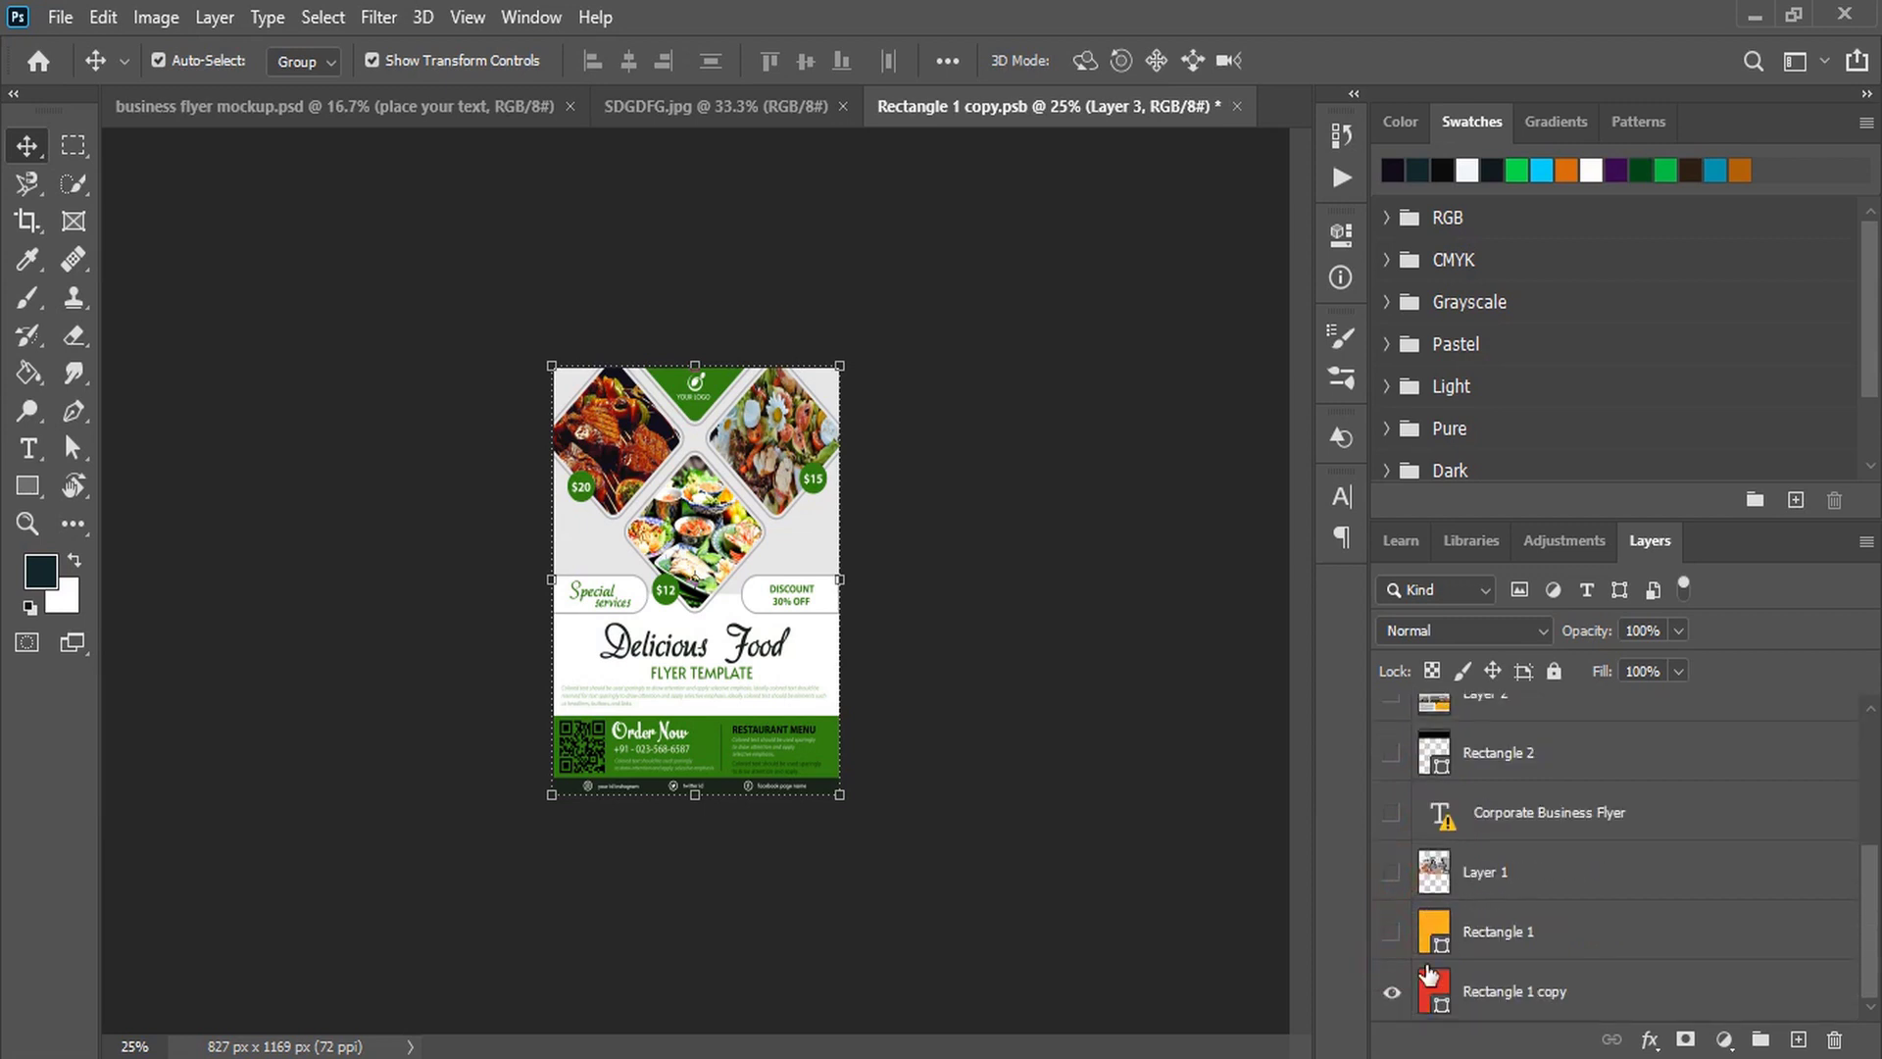
click(1397, 997)
scroll(1608, 882, up, 3)
scroll(1583, 917, up, 3)
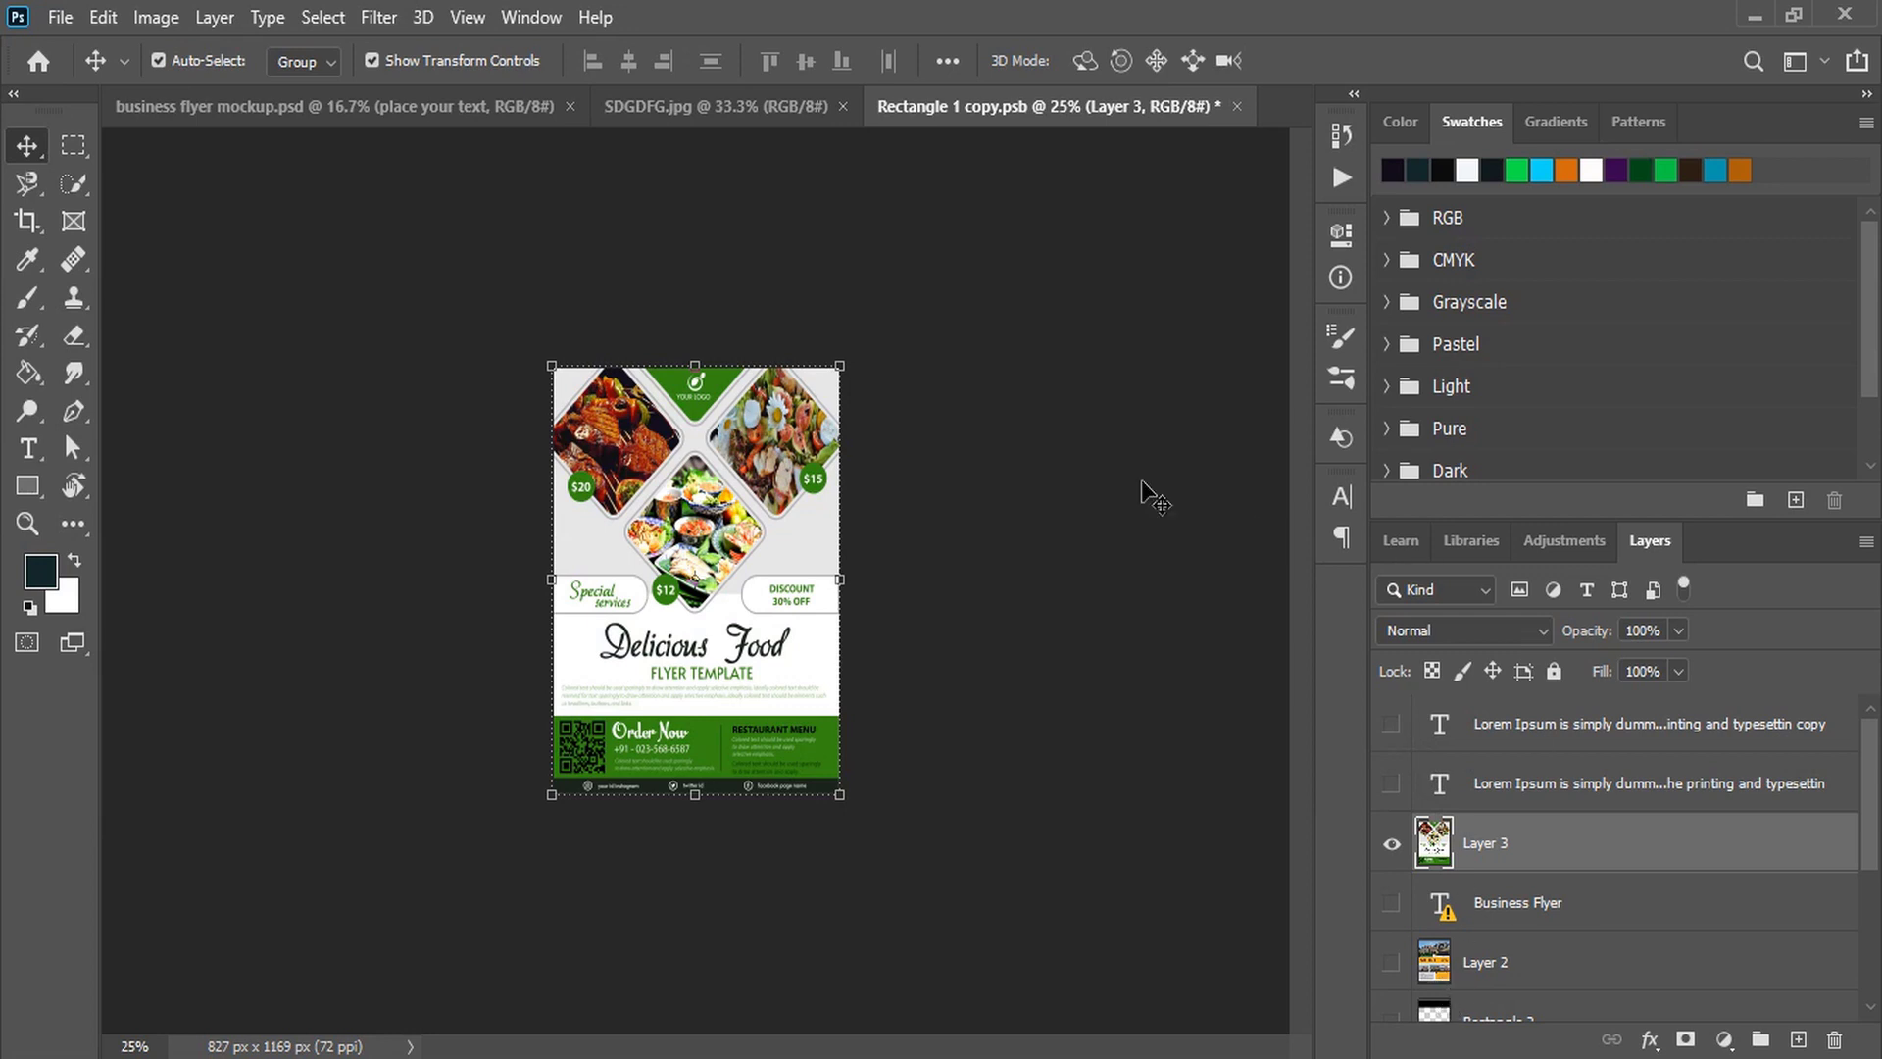
- Close Rectangle 1 copy.psb, saving the food flyer changes
click(1238, 106)
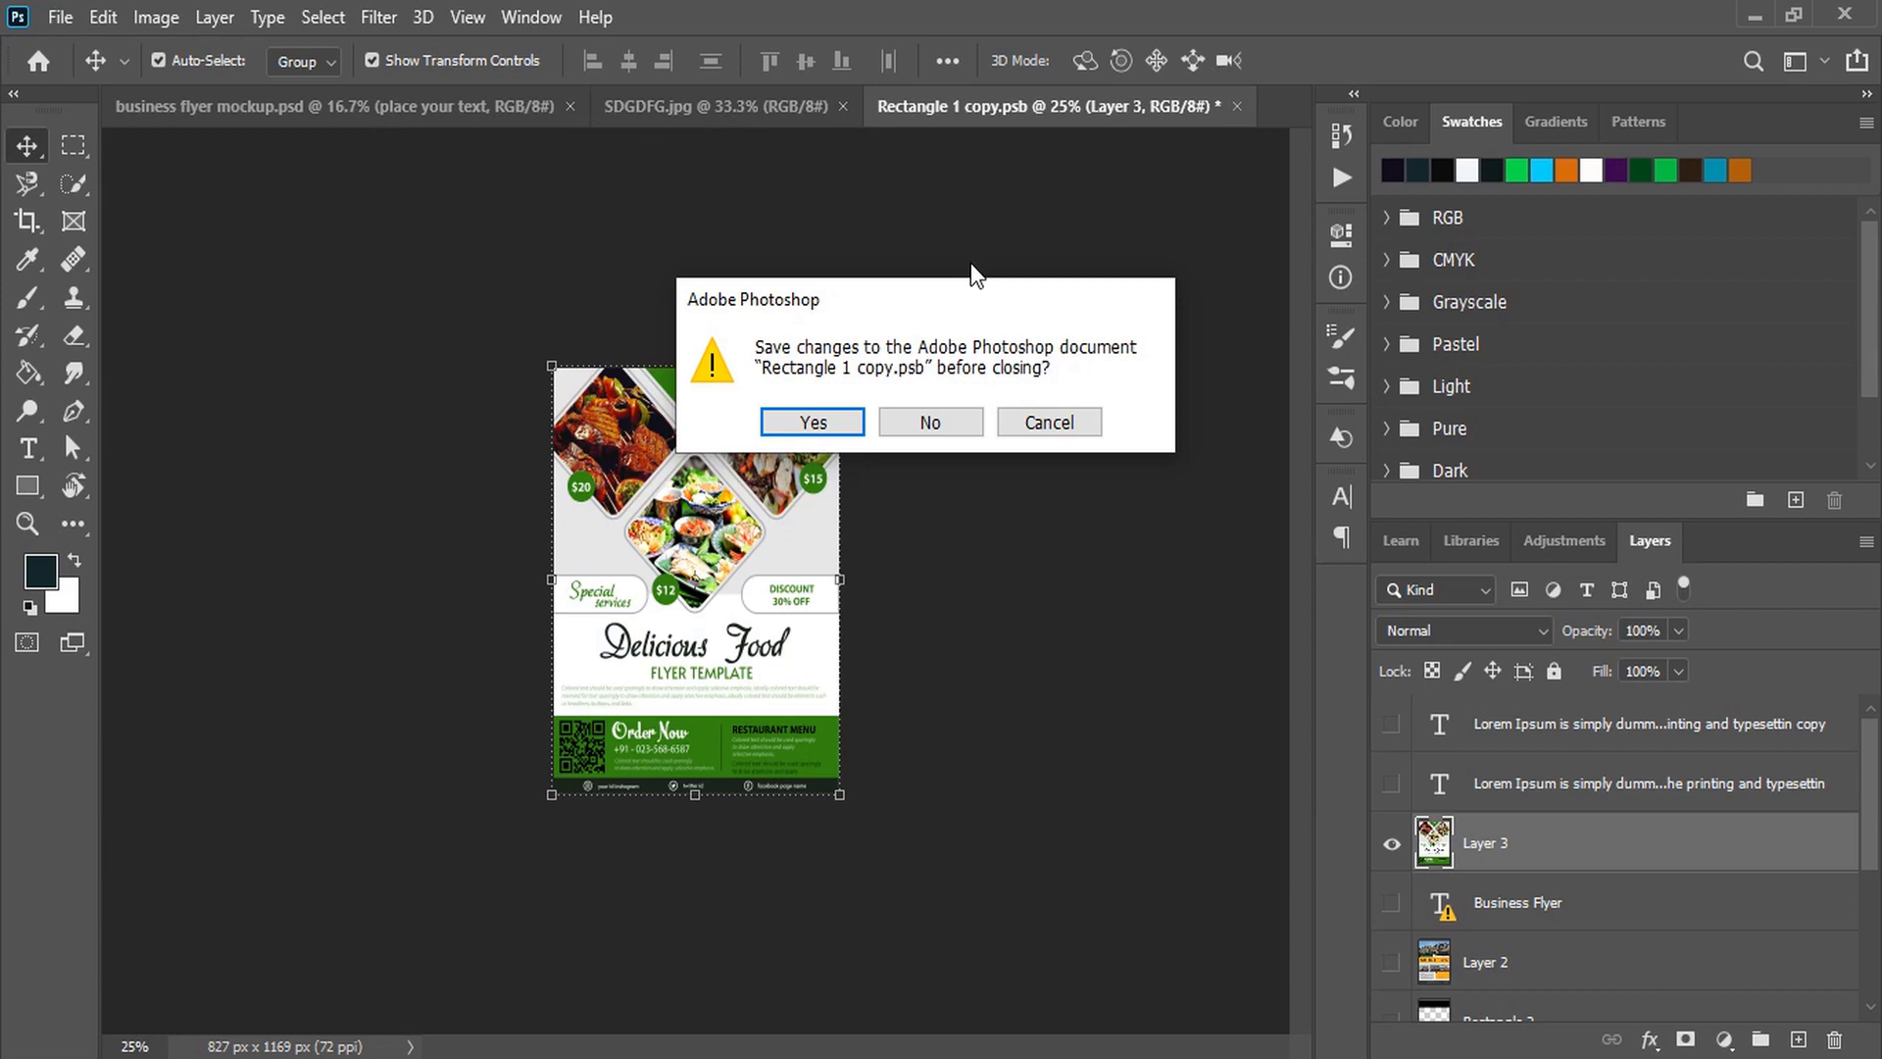
click(813, 423)
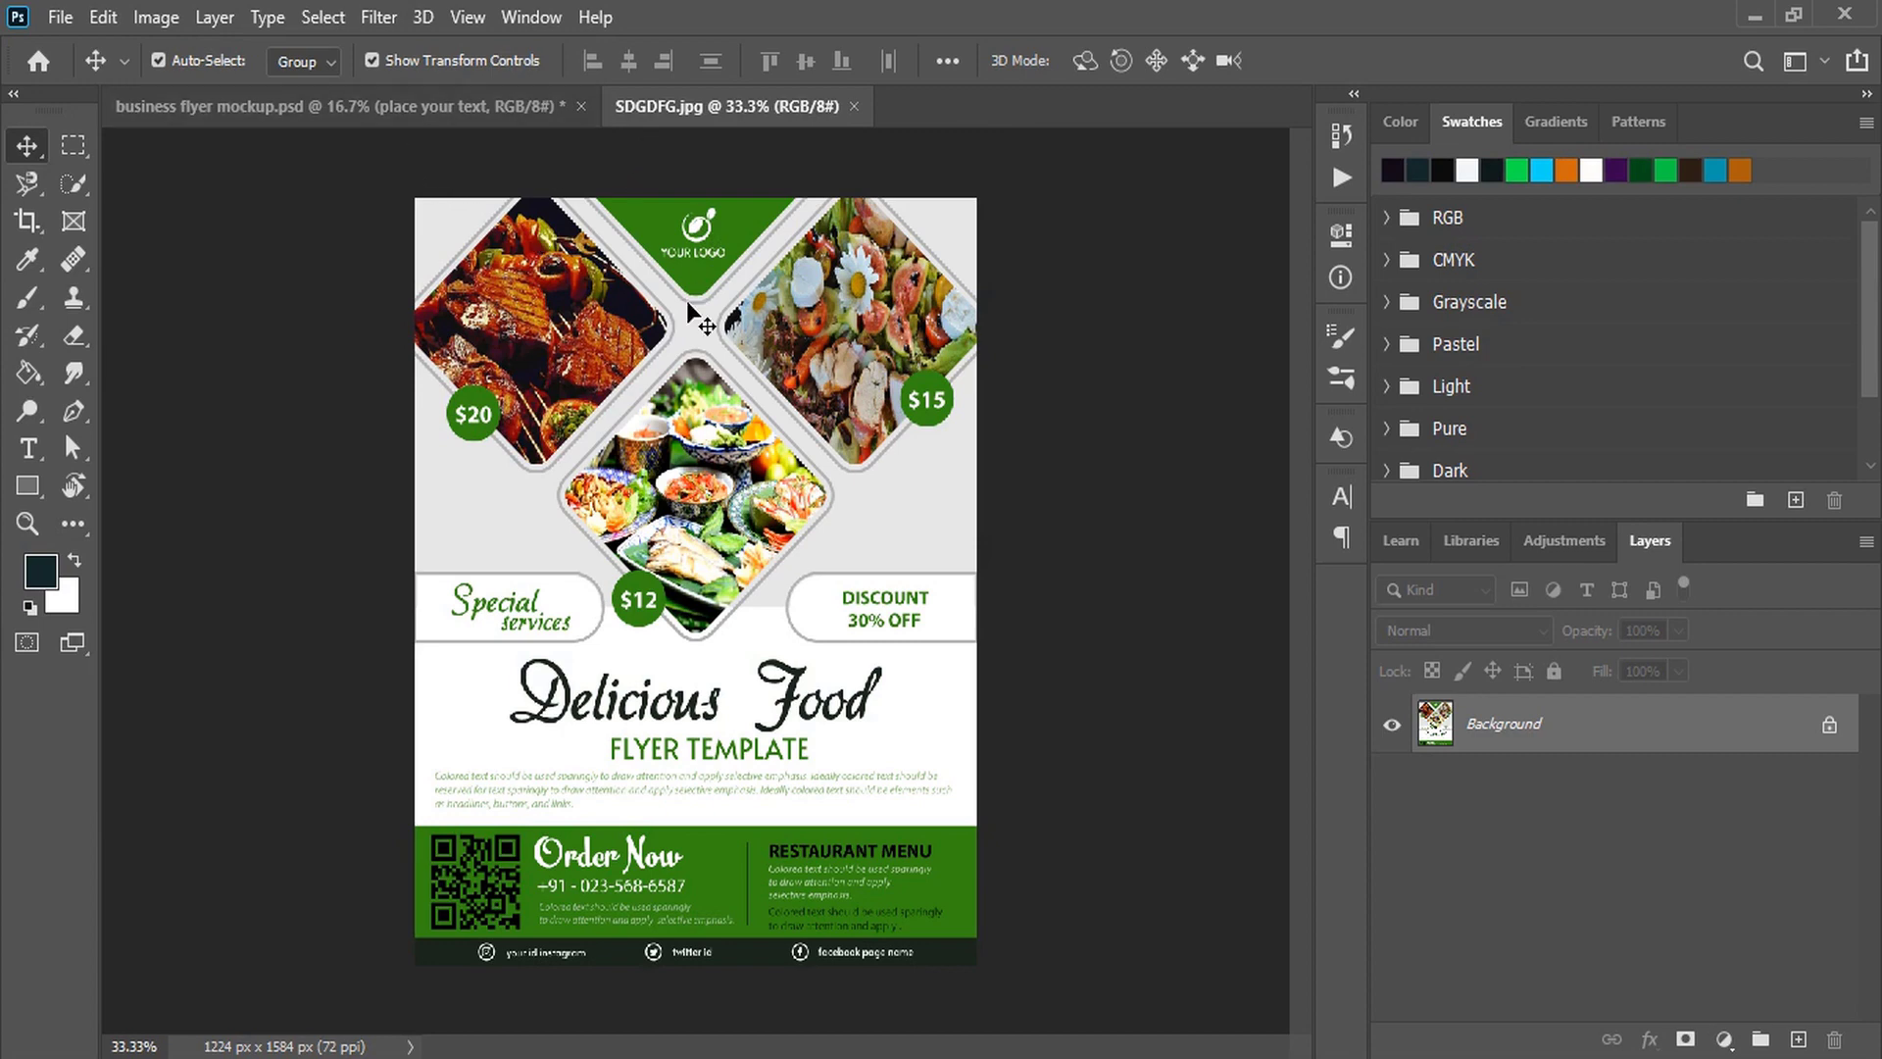
- Switch back to the business flyer mockup.psd document
click(397, 115)
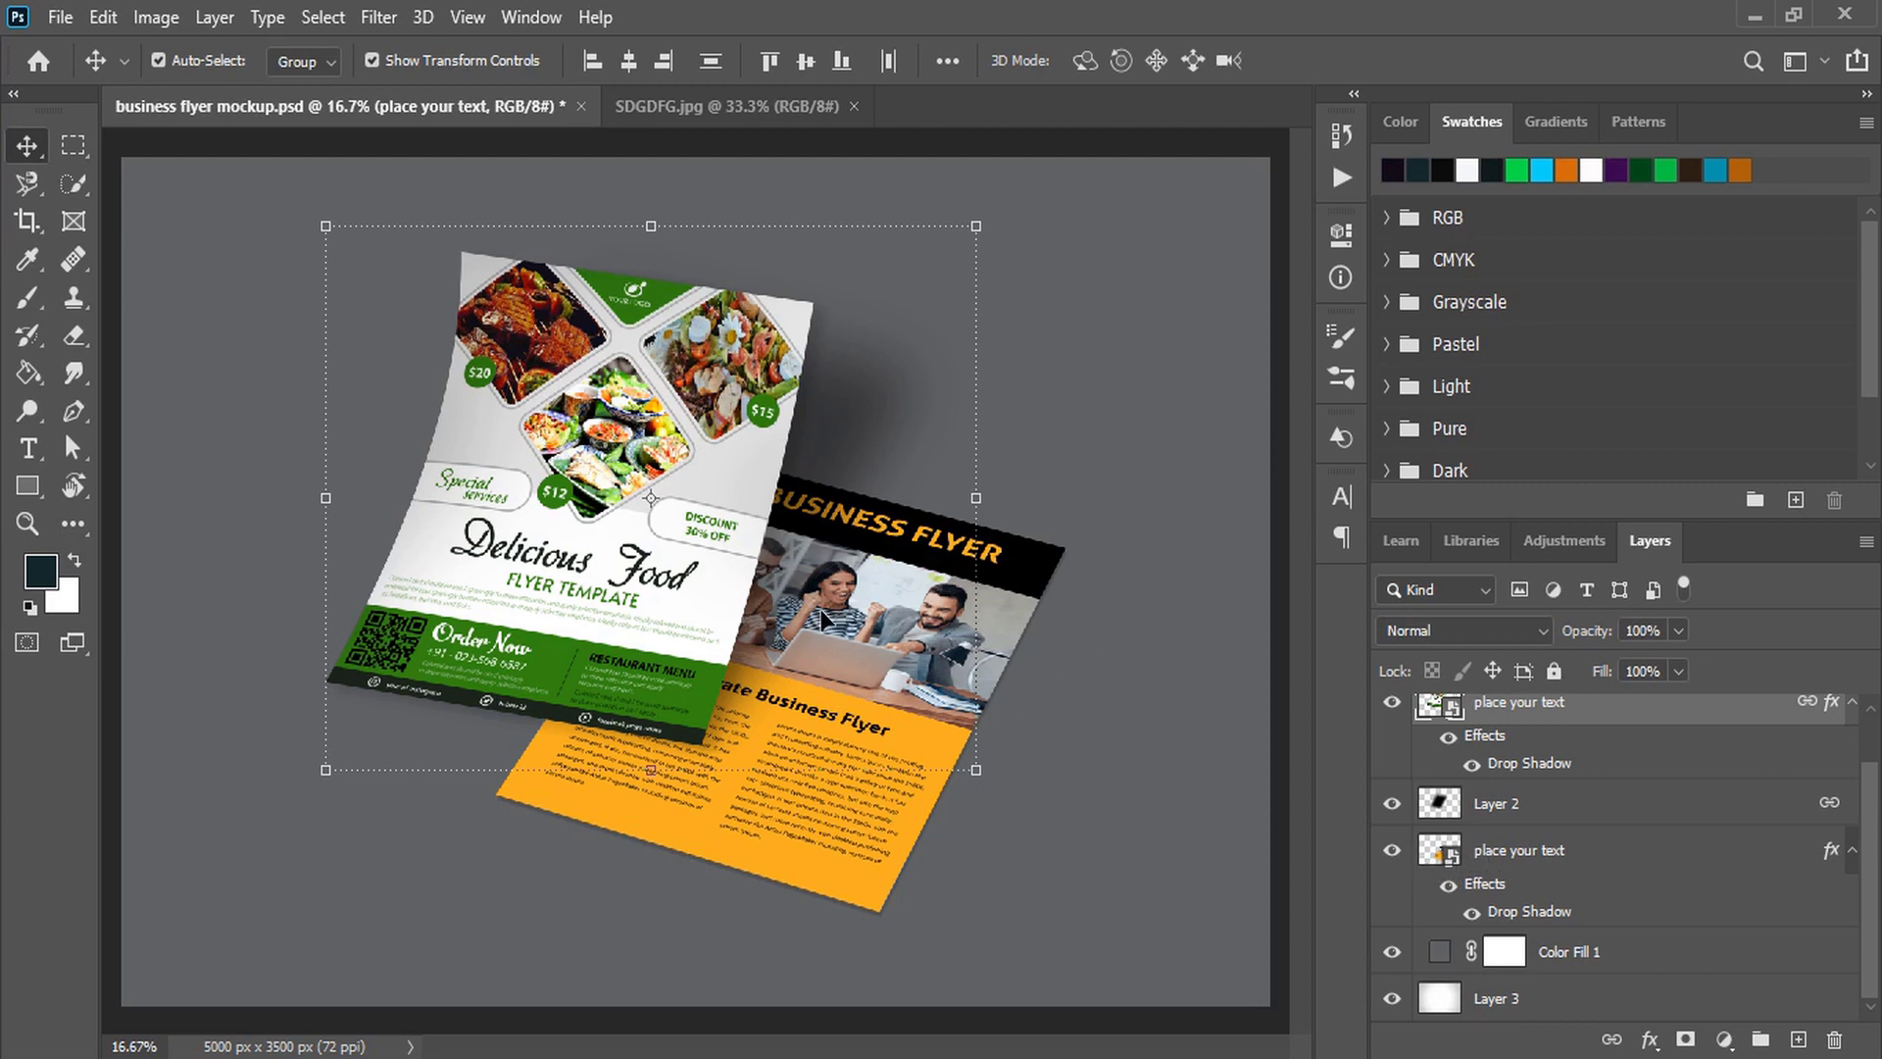
- Open the back page's Rectangle 1.psb smart object and drag the food flyer into it
double_click(1430, 849)
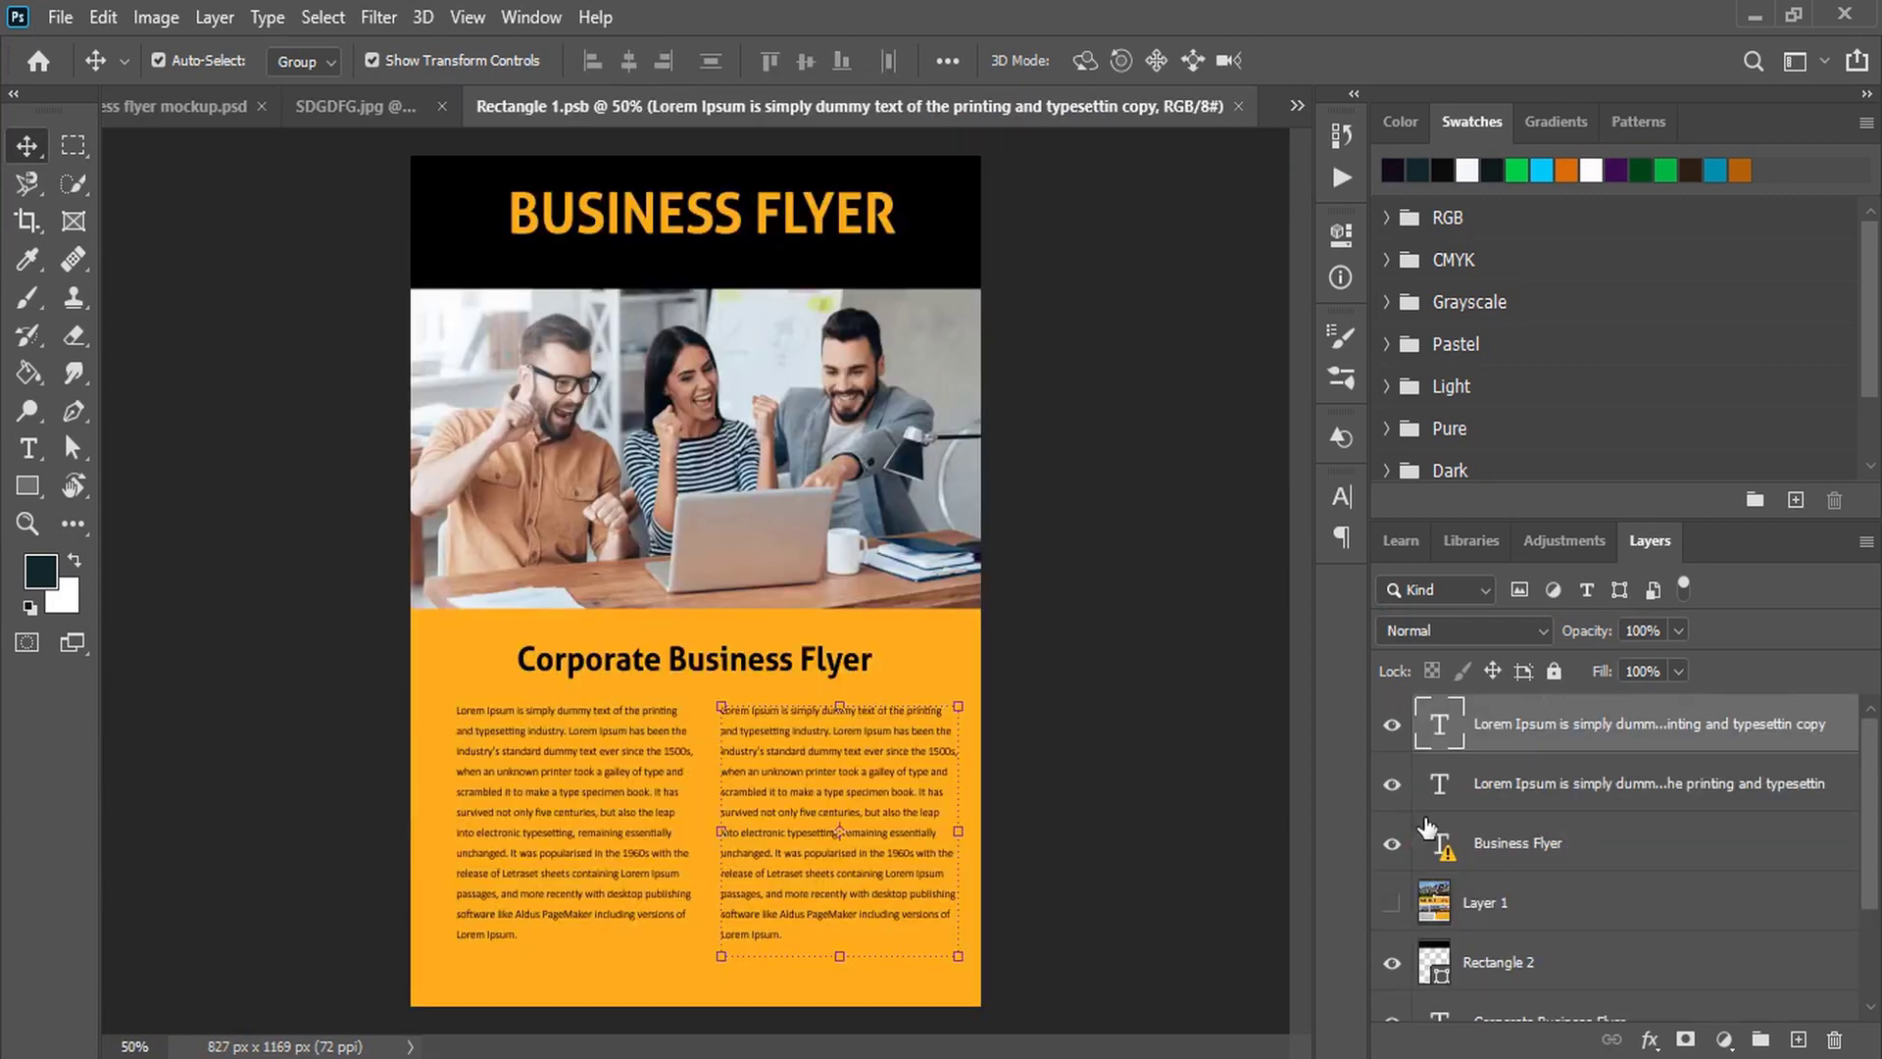
click(157, 116)
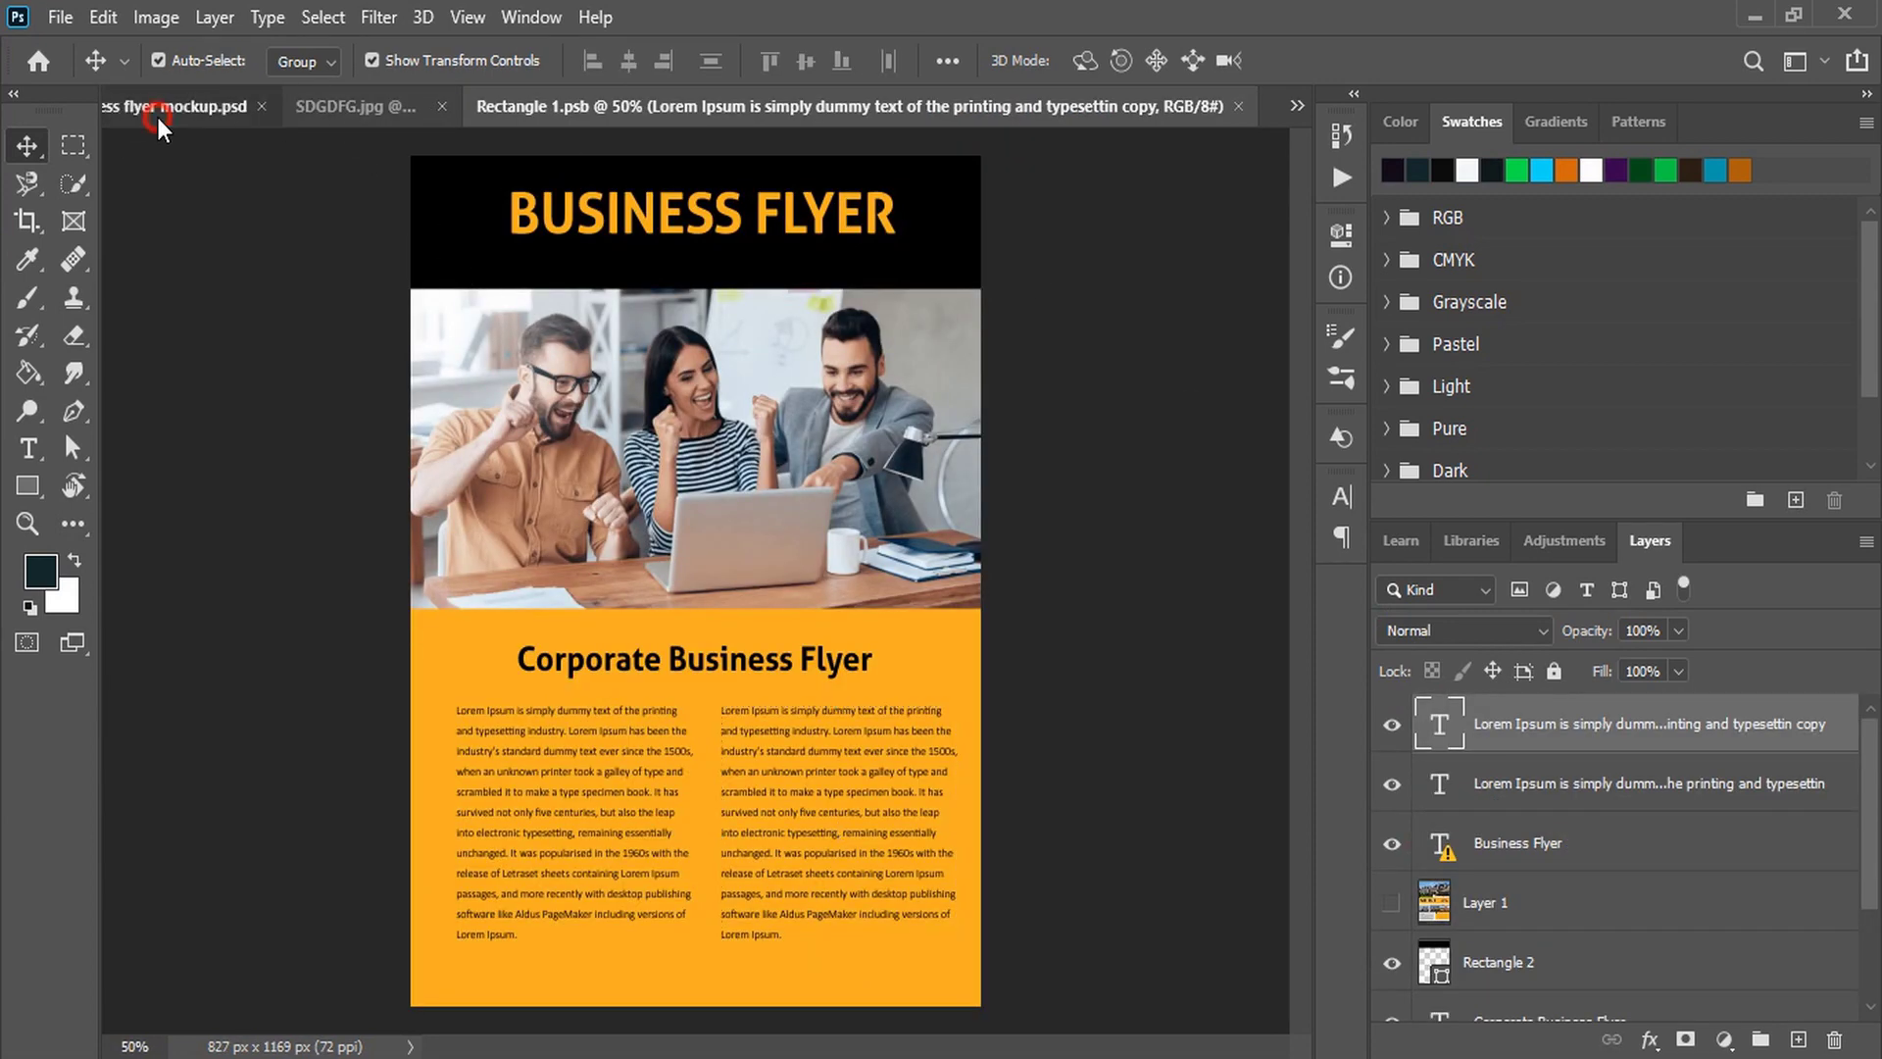
click(725, 103)
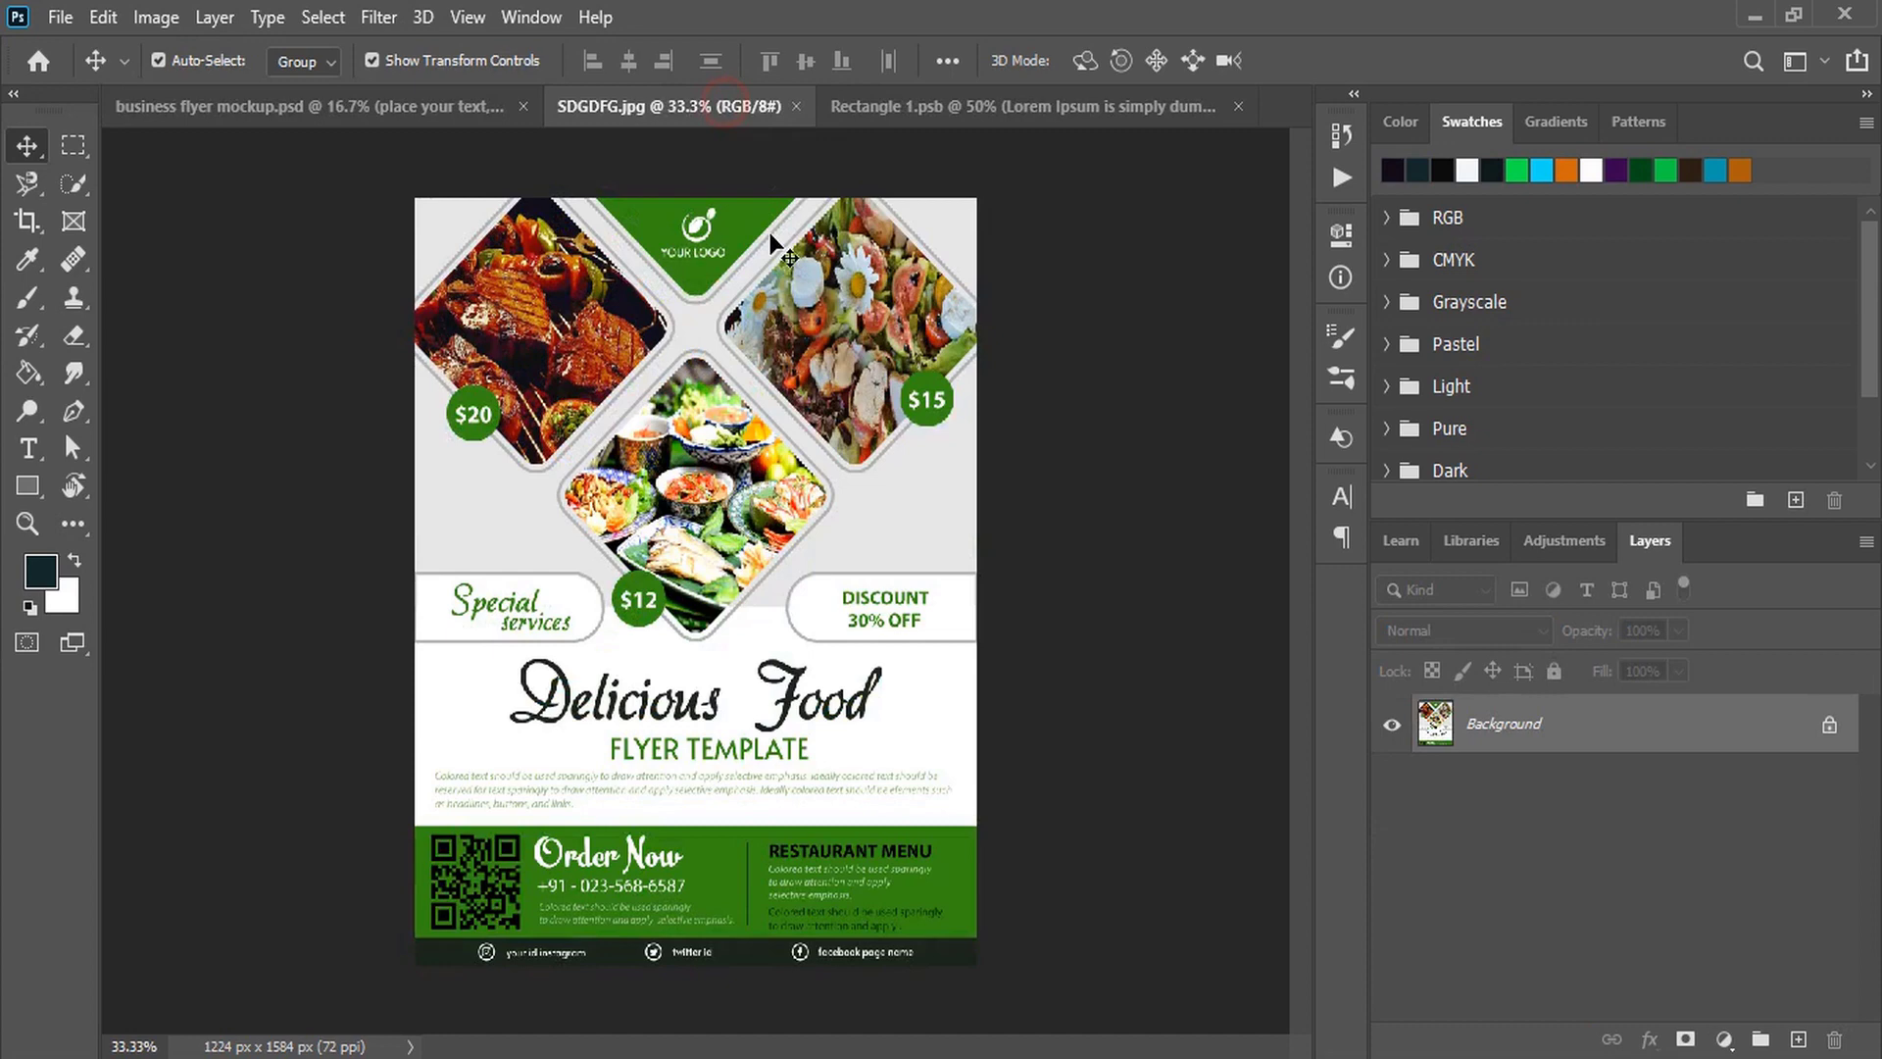
drag(516, 469, 660, 672)
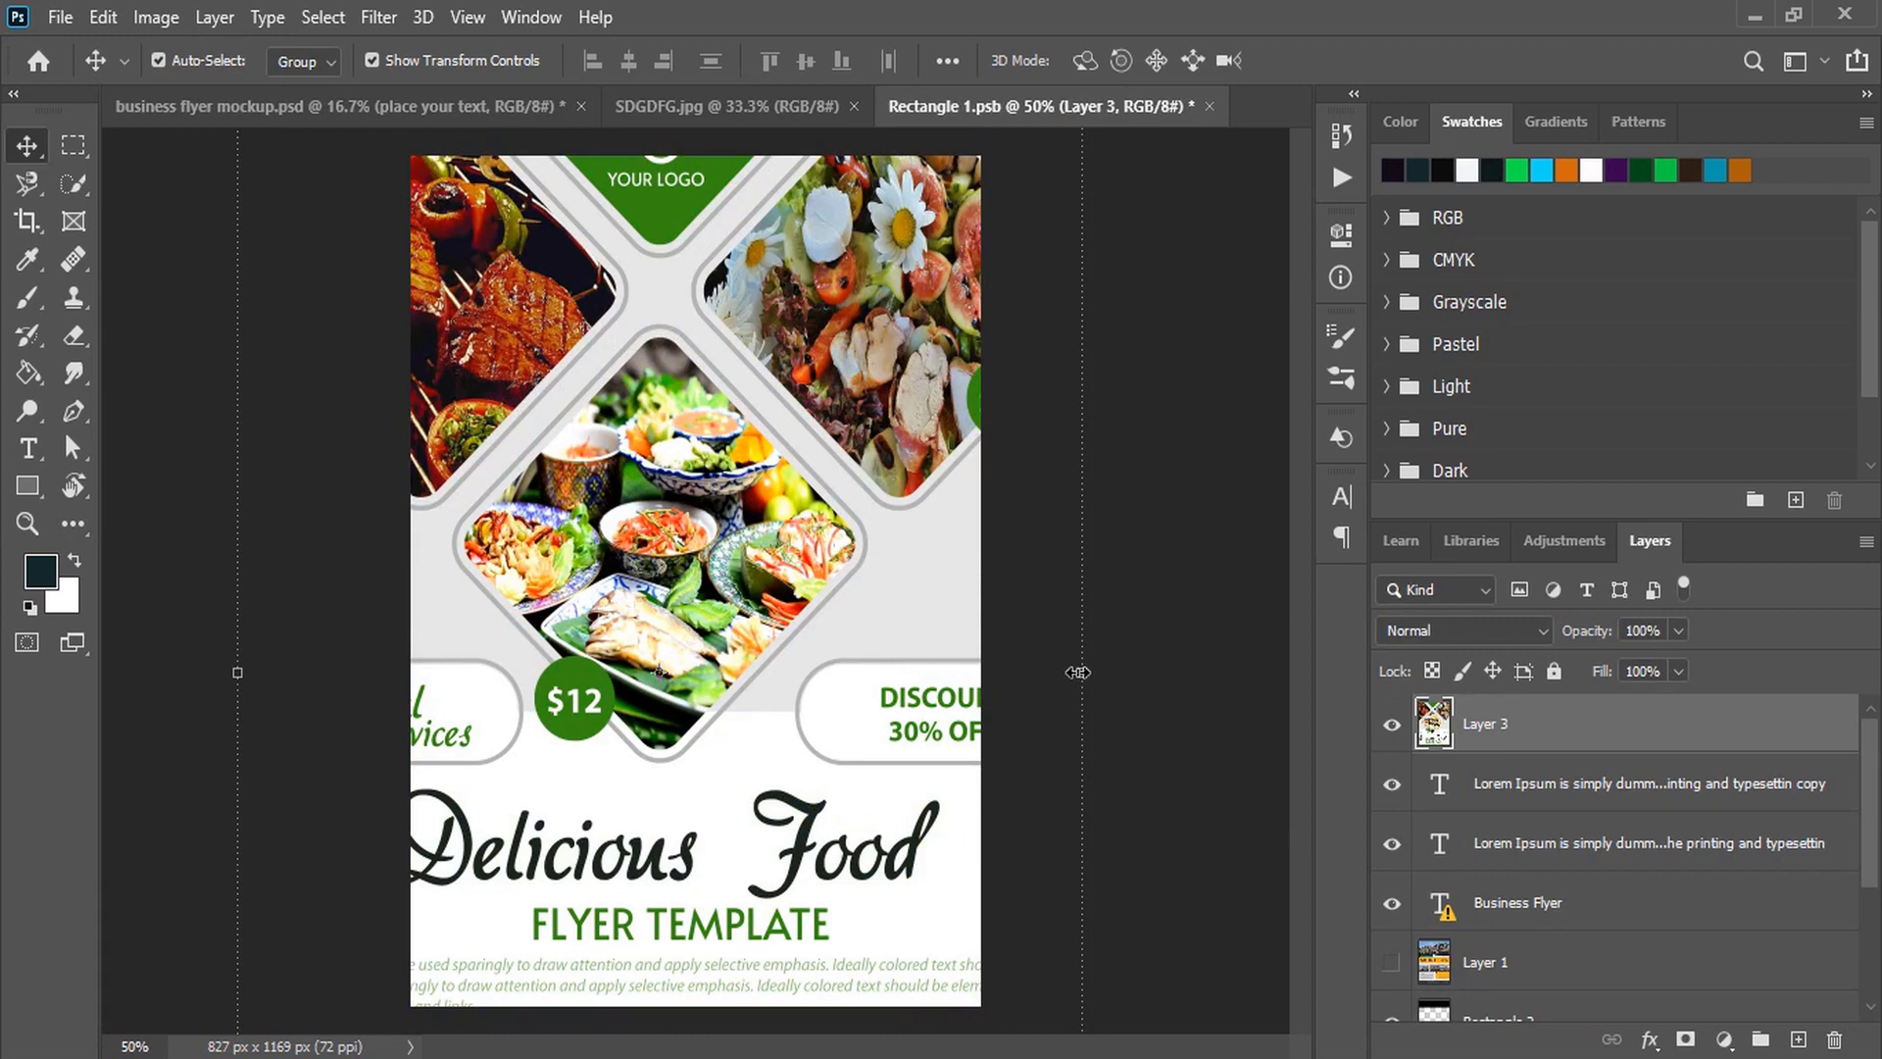
- Transform the food flyer's width and height to fill the Rectangle 1.psb page
drag(1079, 672, 986, 672)
drag(238, 673, 411, 672)
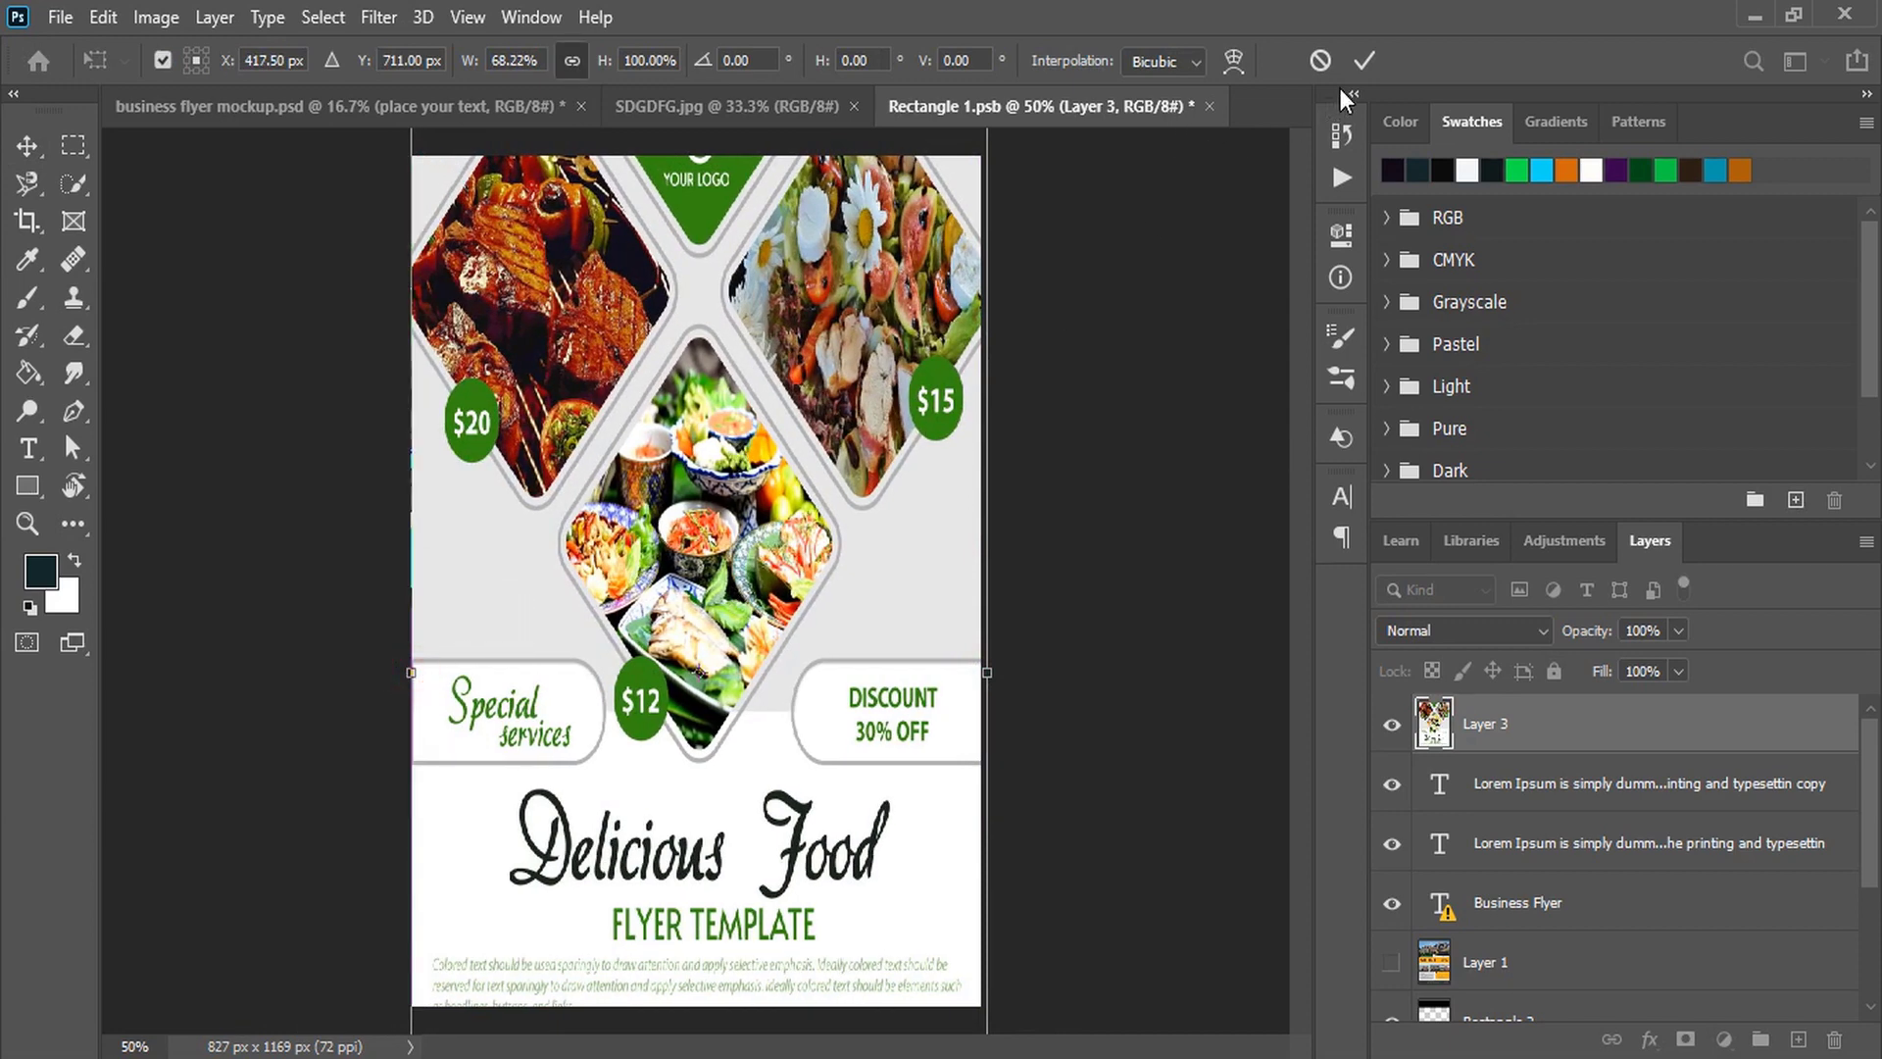
click(1365, 61)
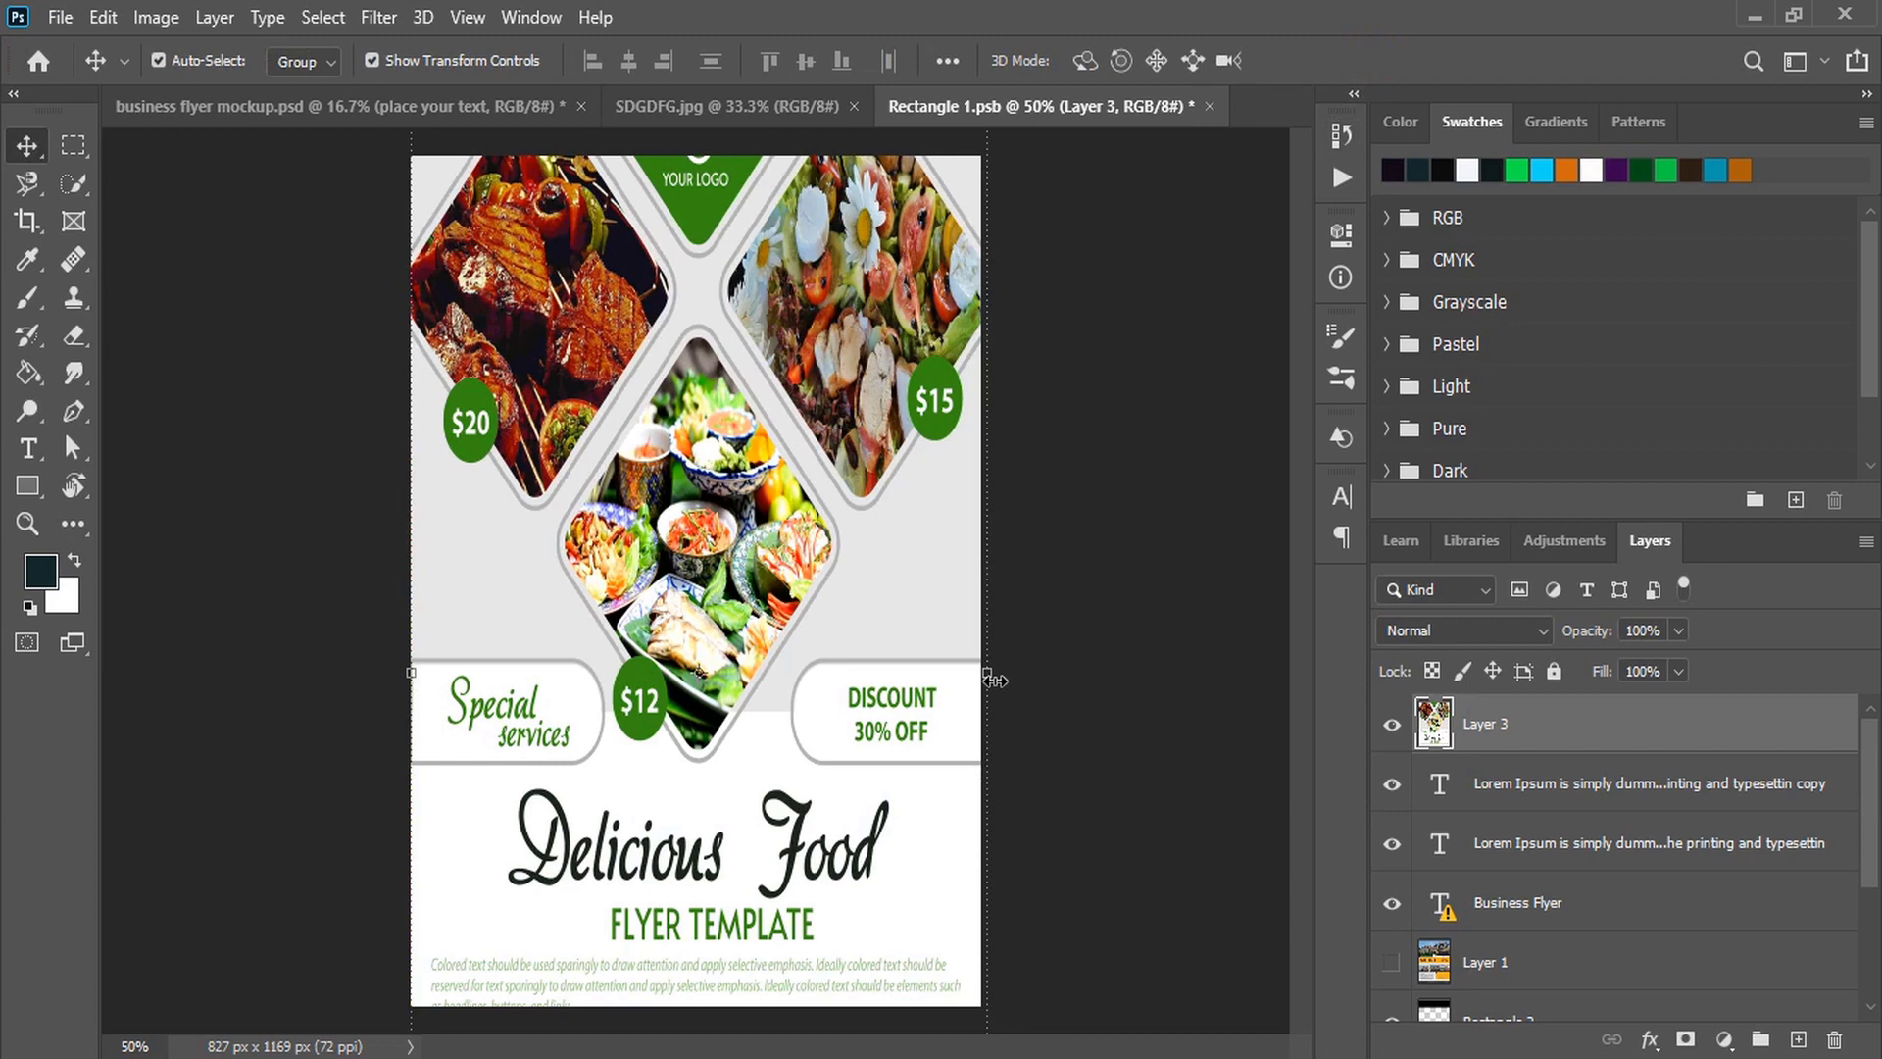
drag(995, 680, 980, 679)
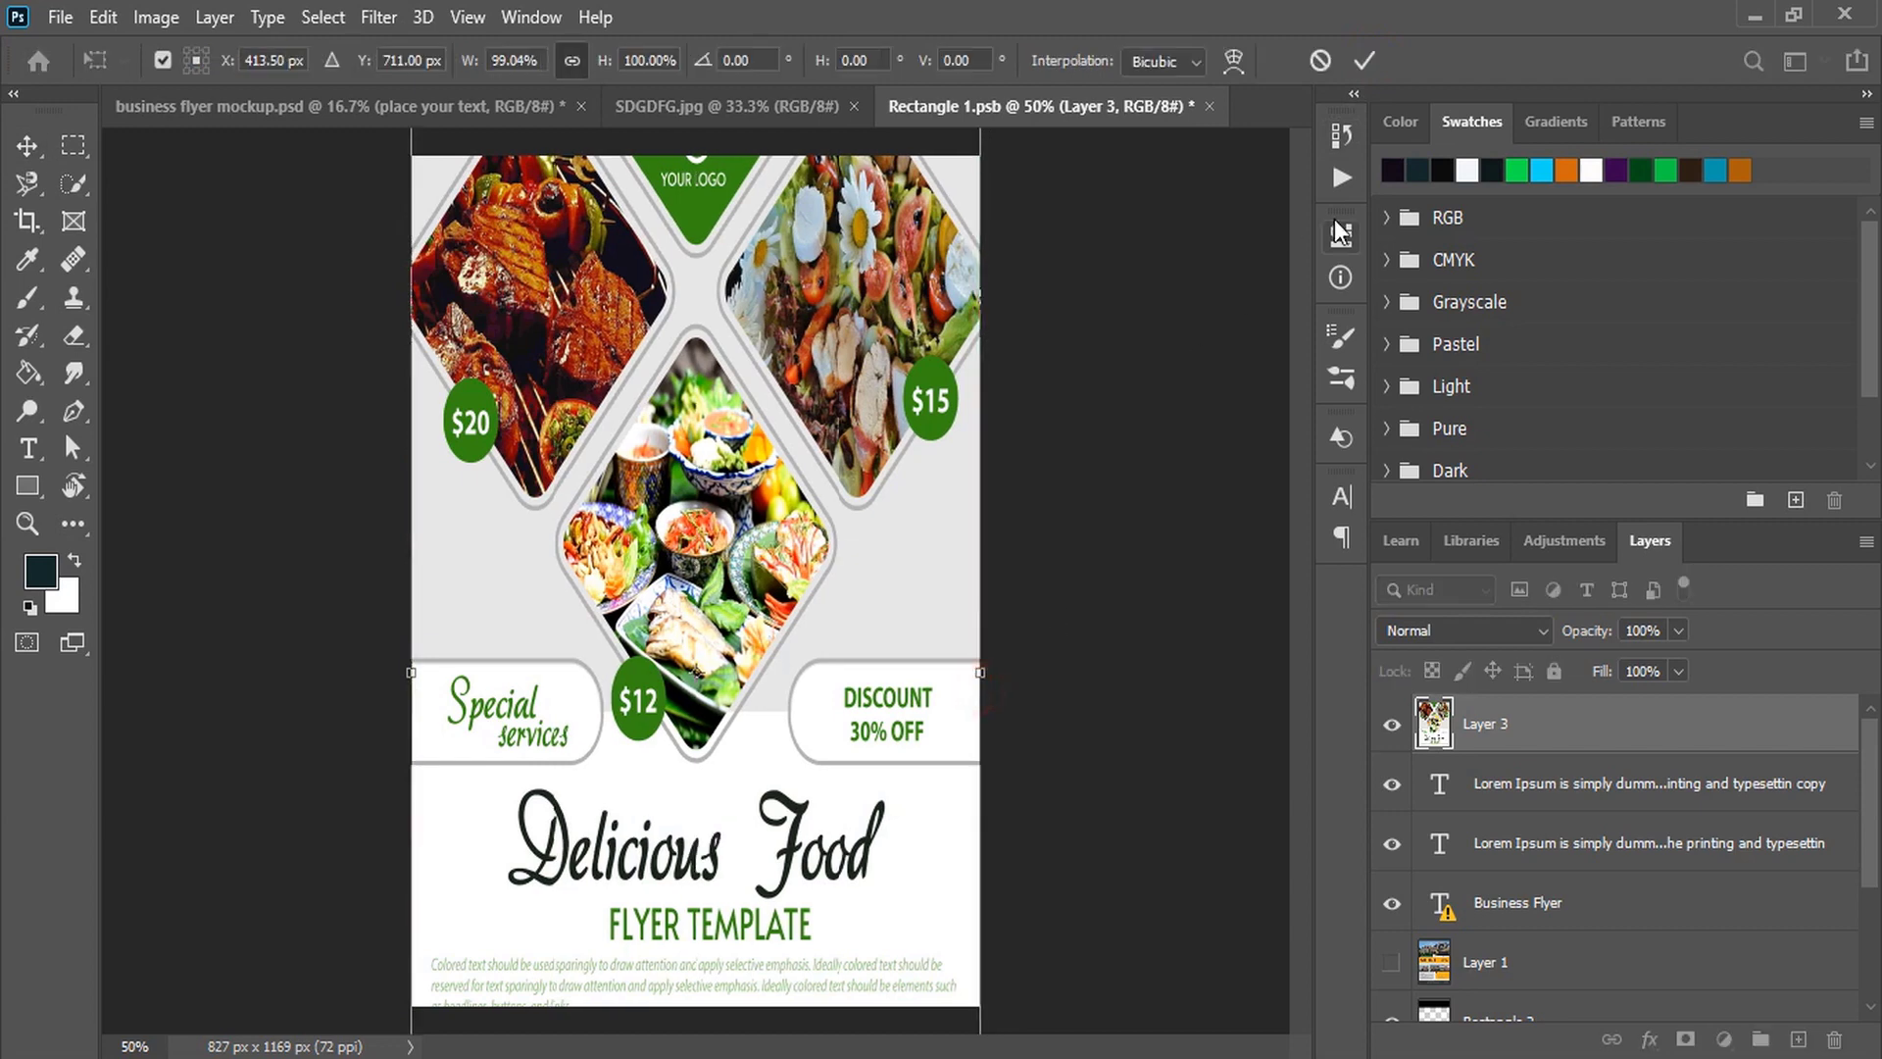
click(1362, 58)
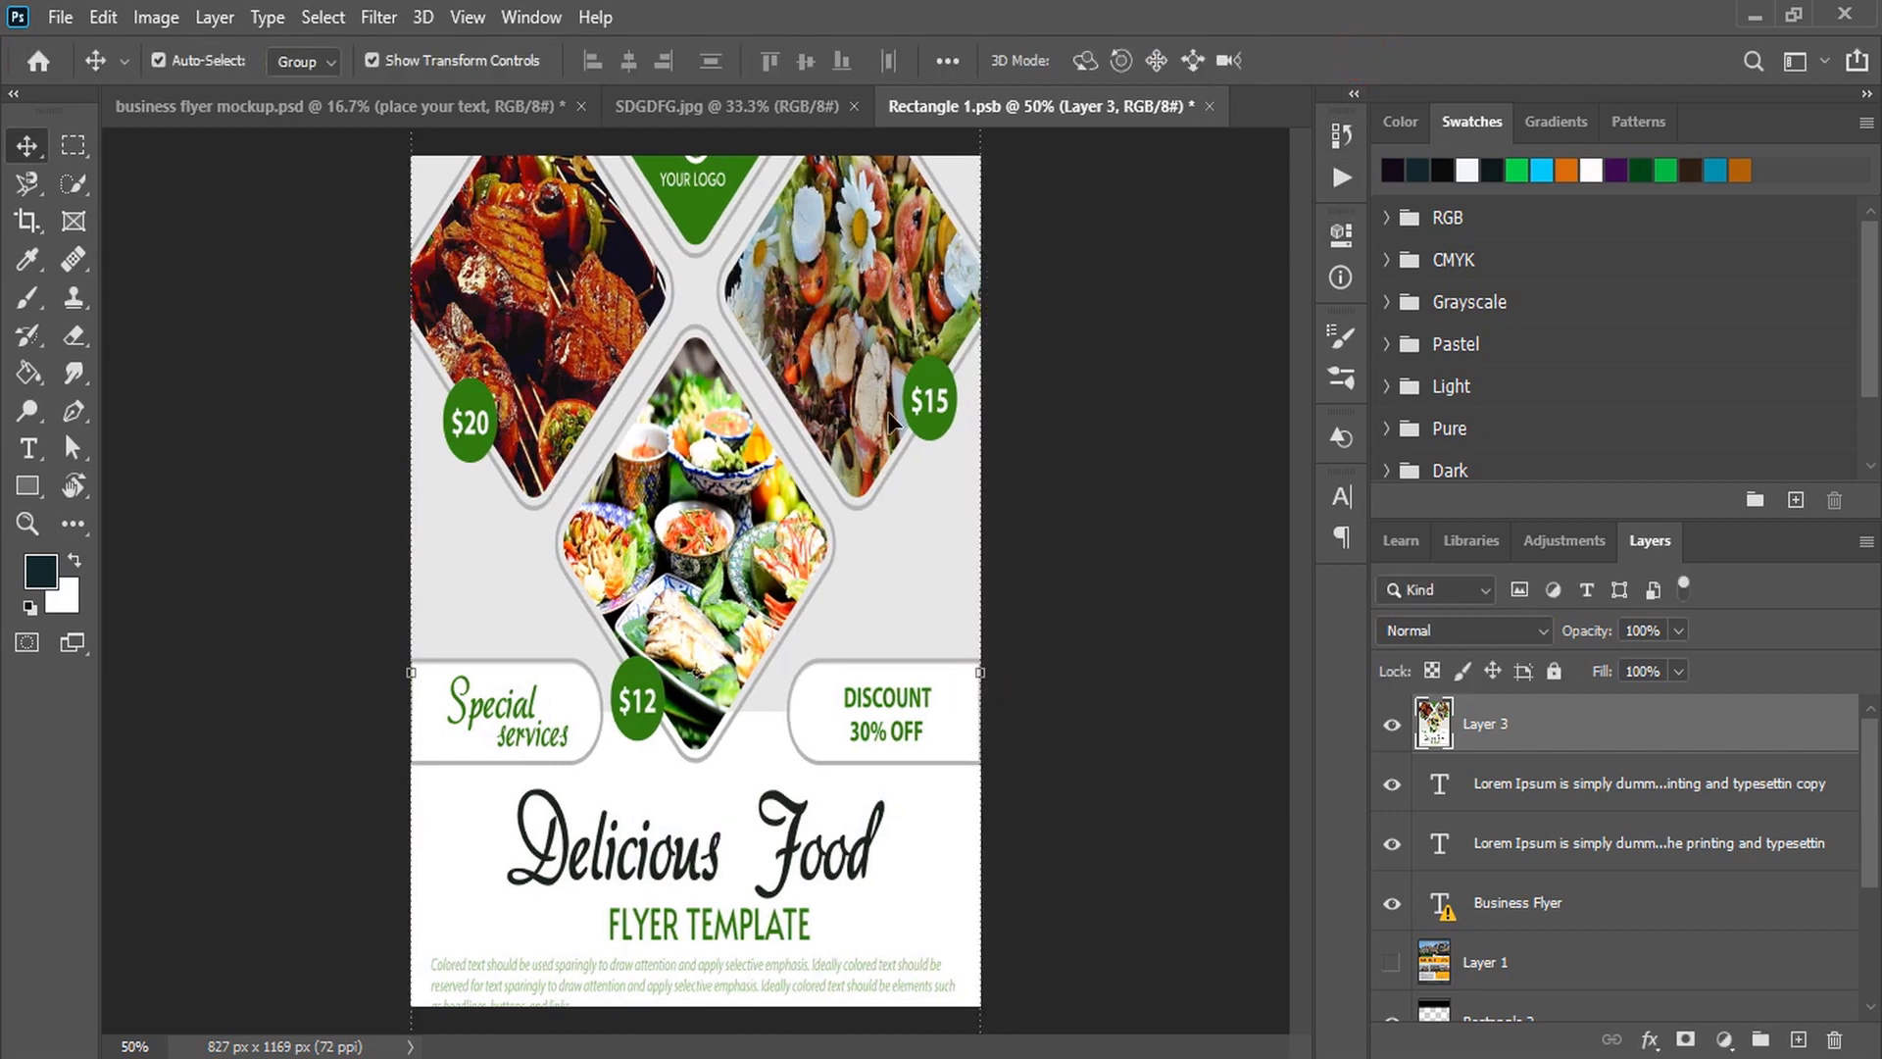
key(ctrl+minus)
drag(700, 259, 711, 302)
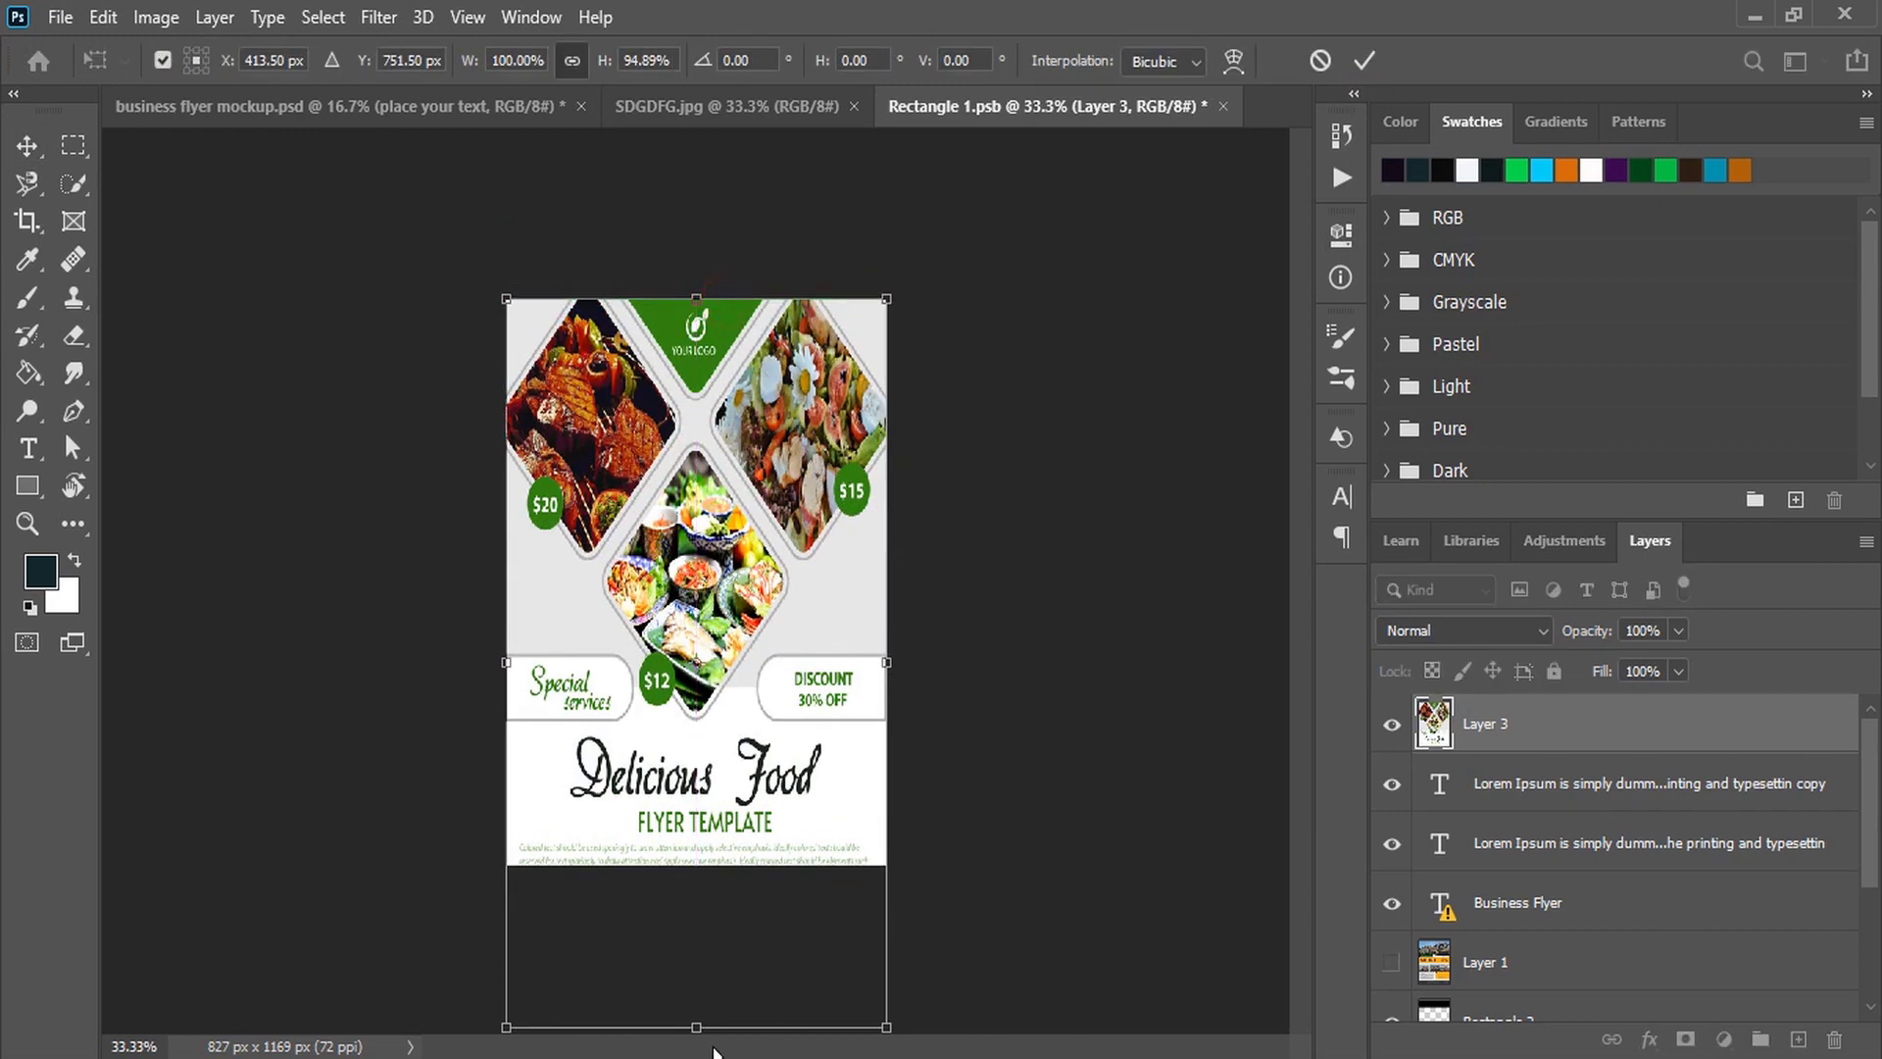
drag(696, 1028, 707, 872)
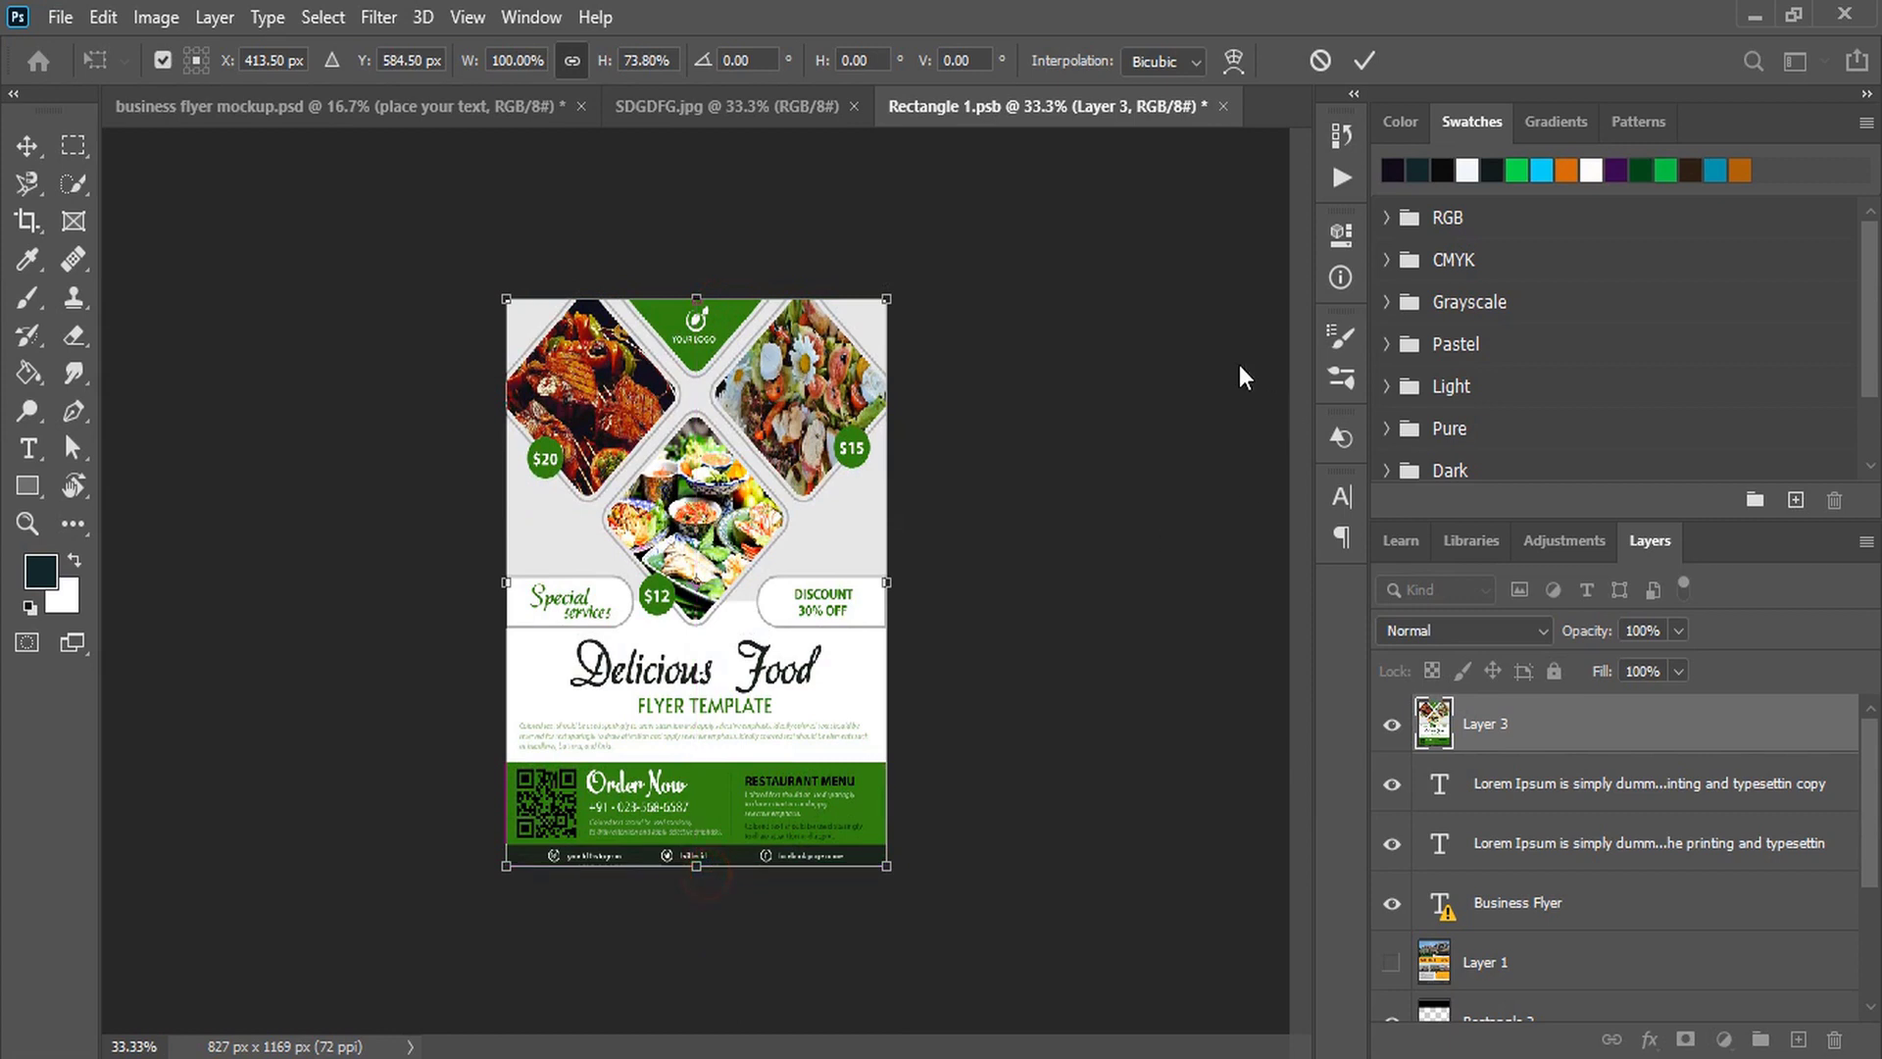
click(1363, 62)
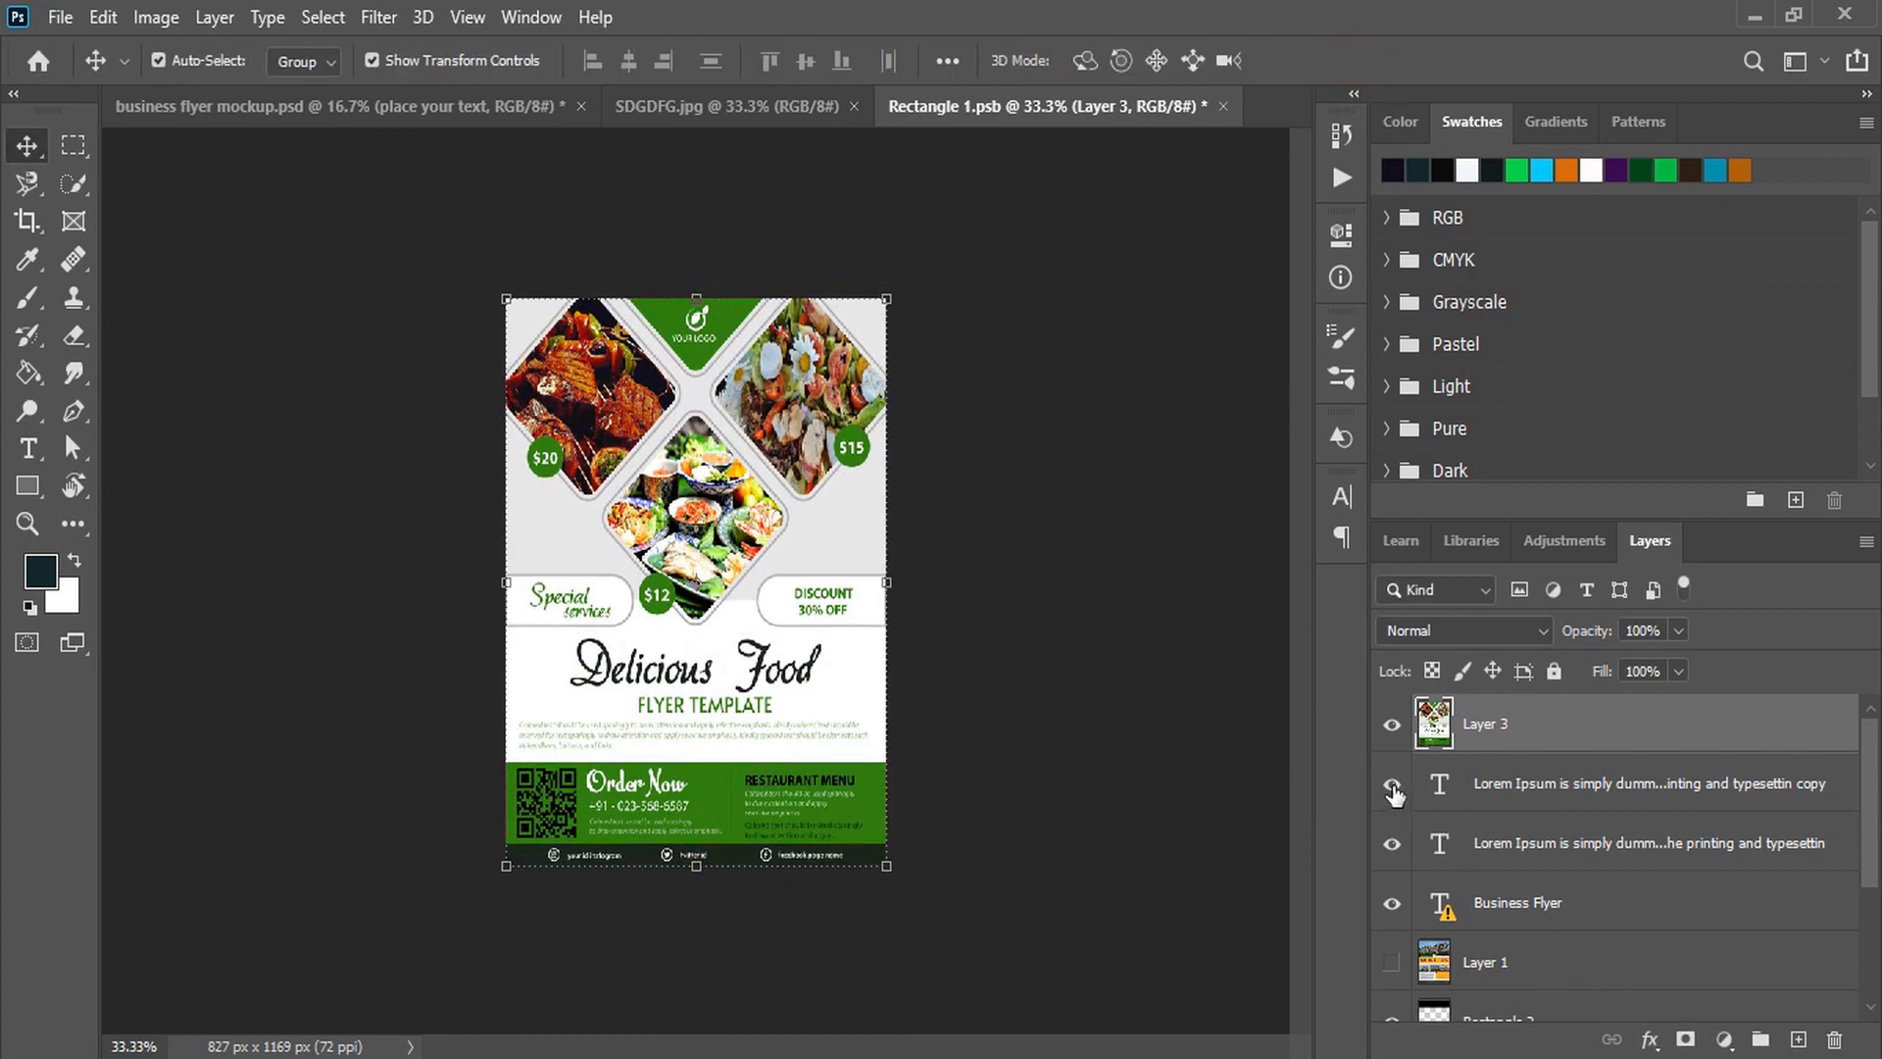
- Hide Layer 2 beneath the food flyer, then save and close Rectangle 1.psb
scroll(1392, 882, down, 3)
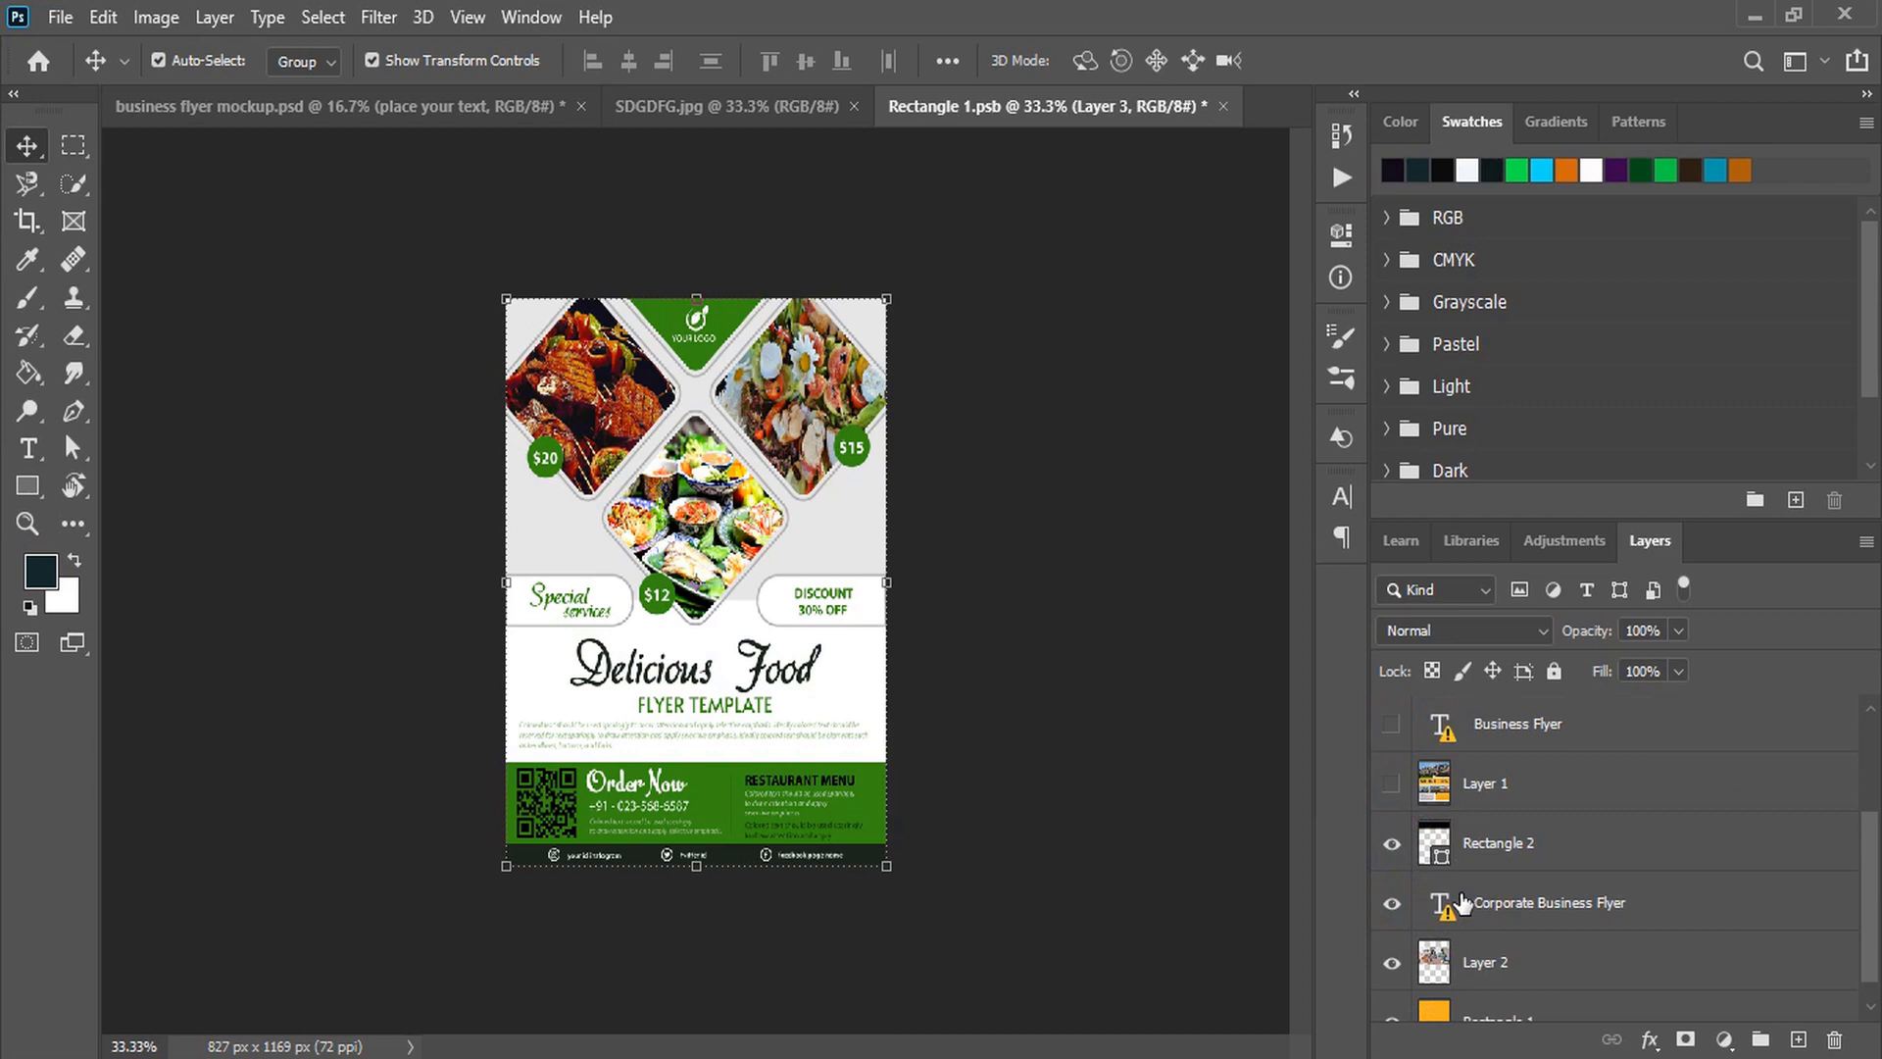
click(1392, 934)
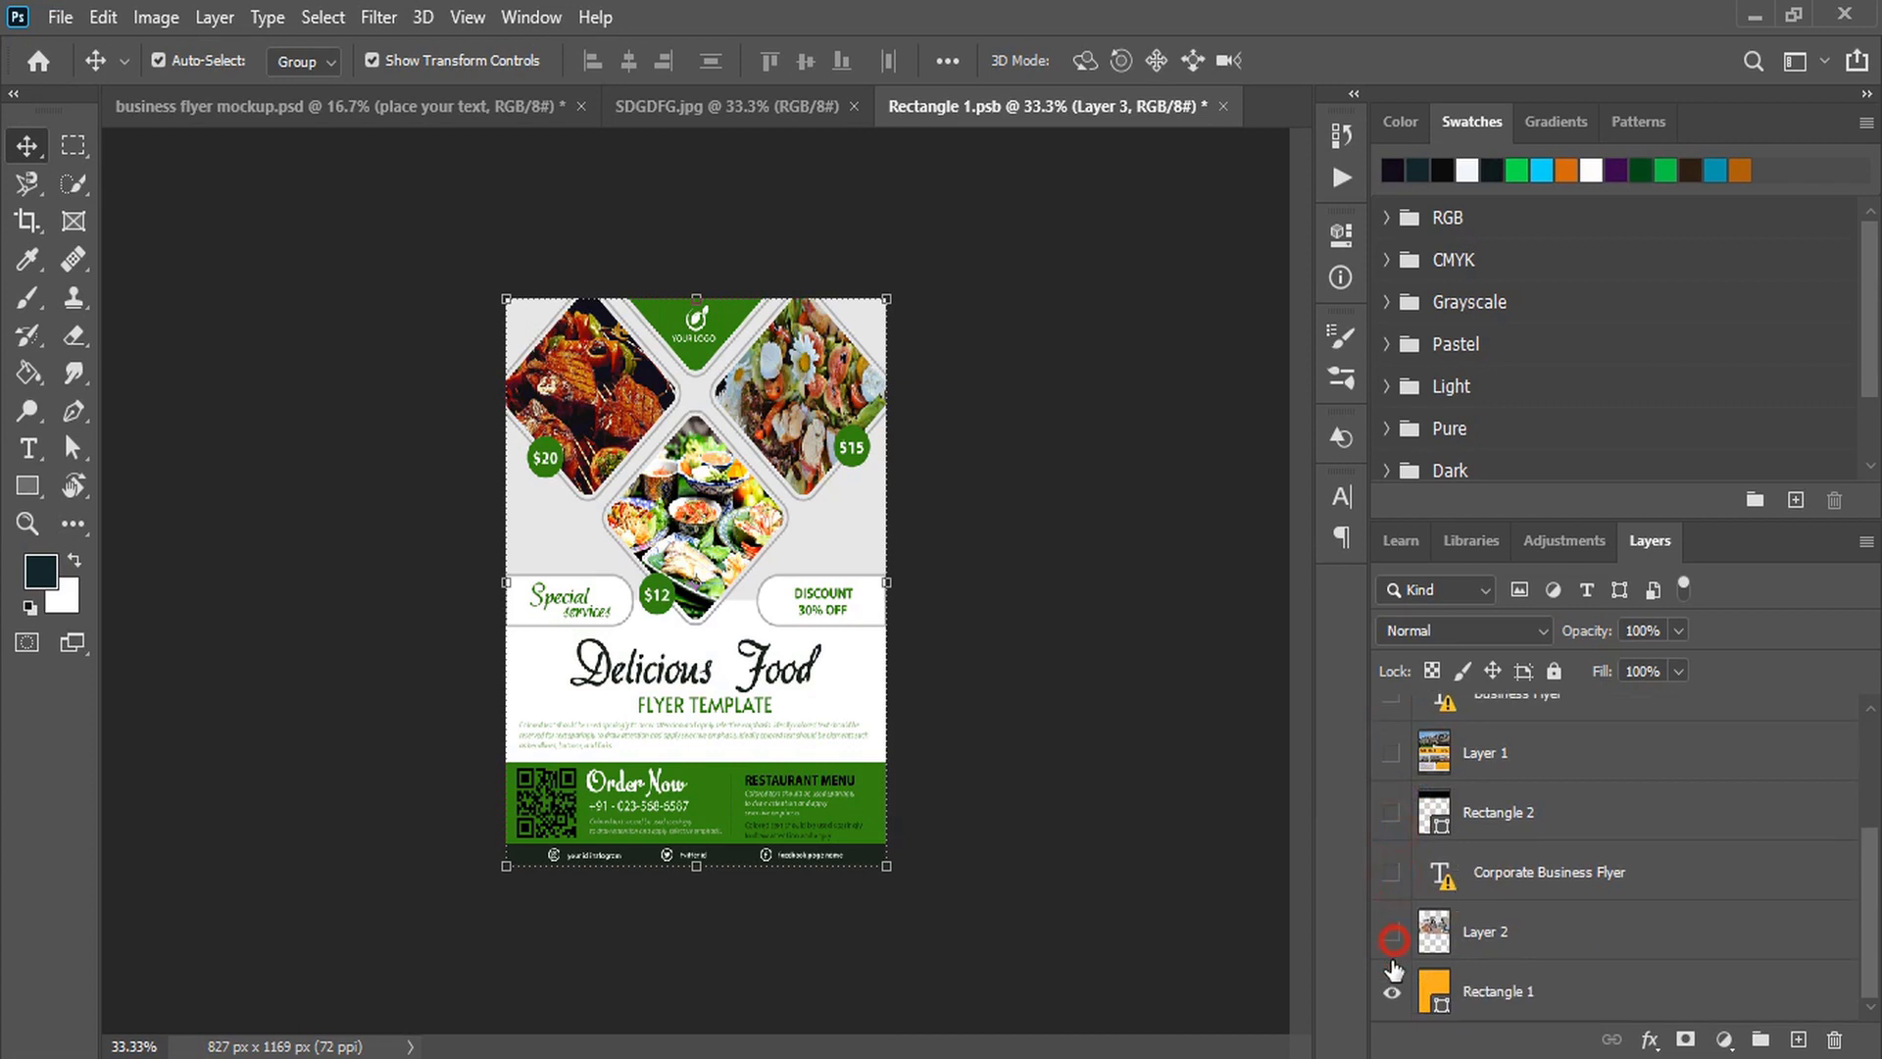
scroll(1452, 907, up, 4)
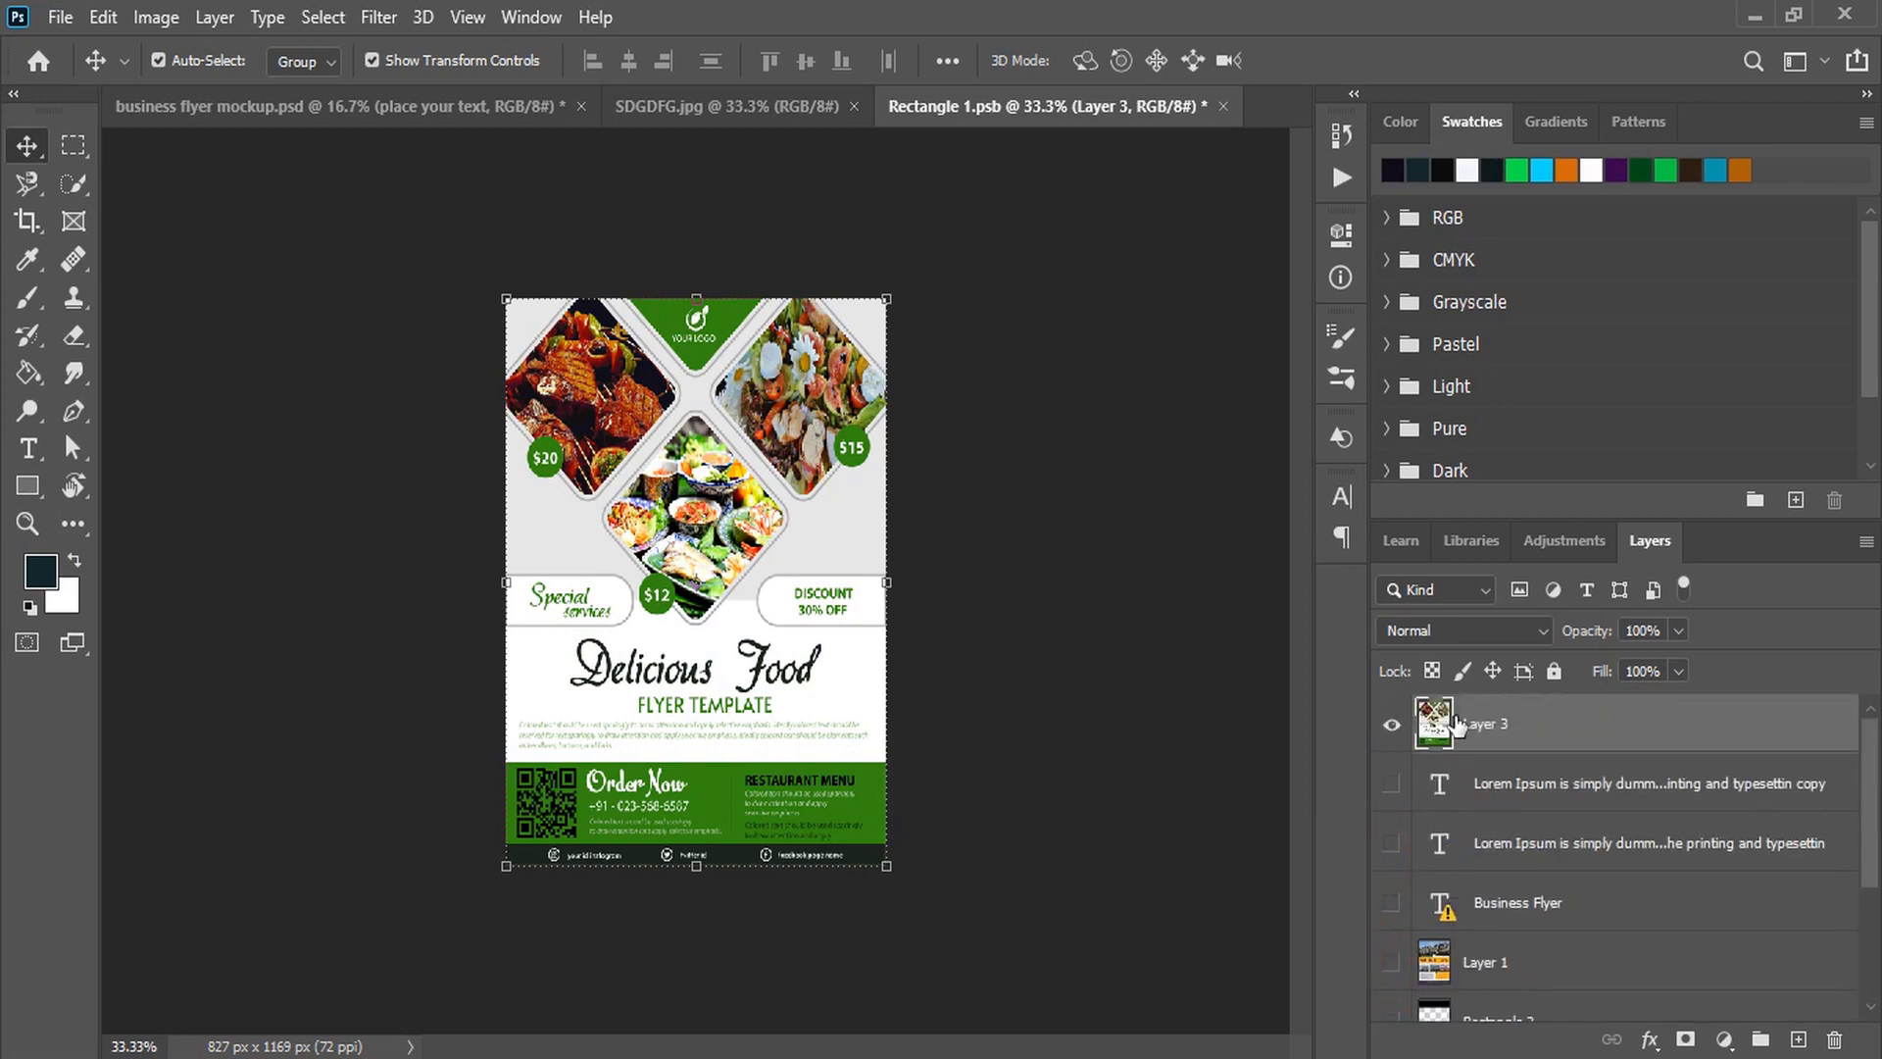
click(1225, 106)
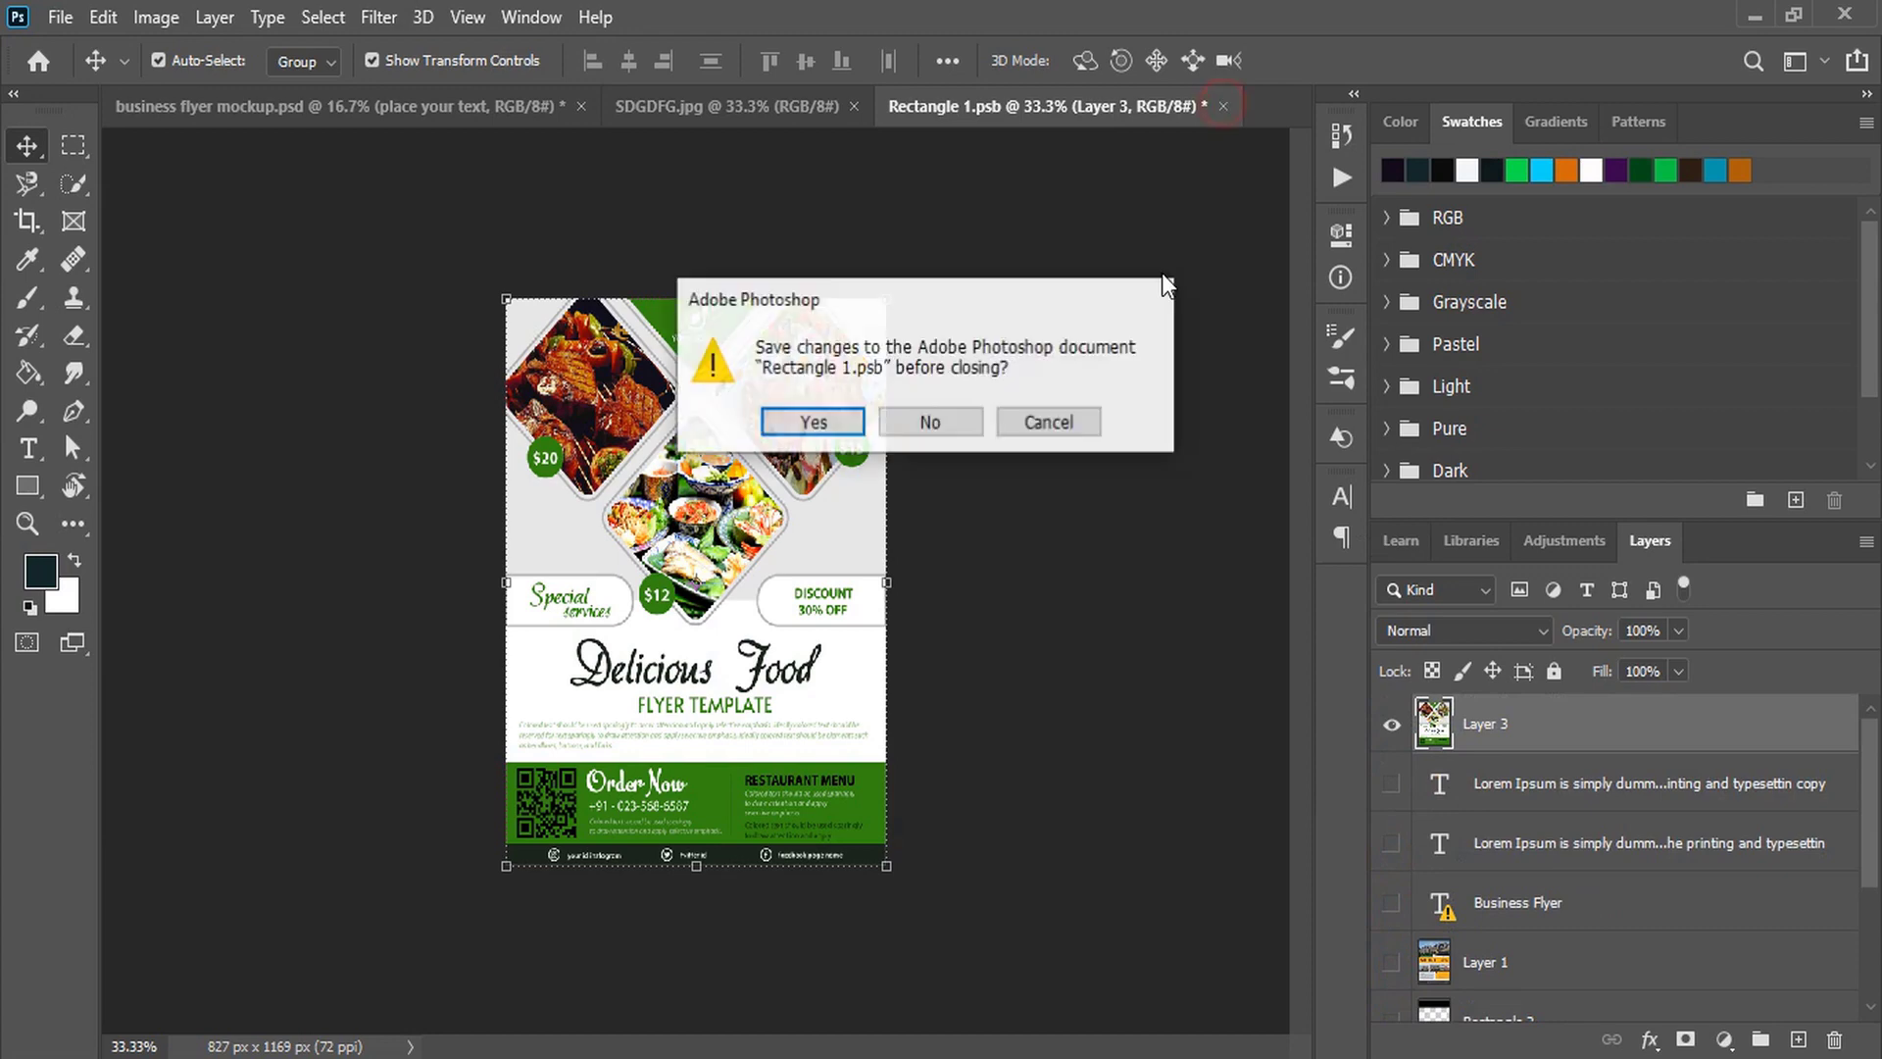
click(820, 423)
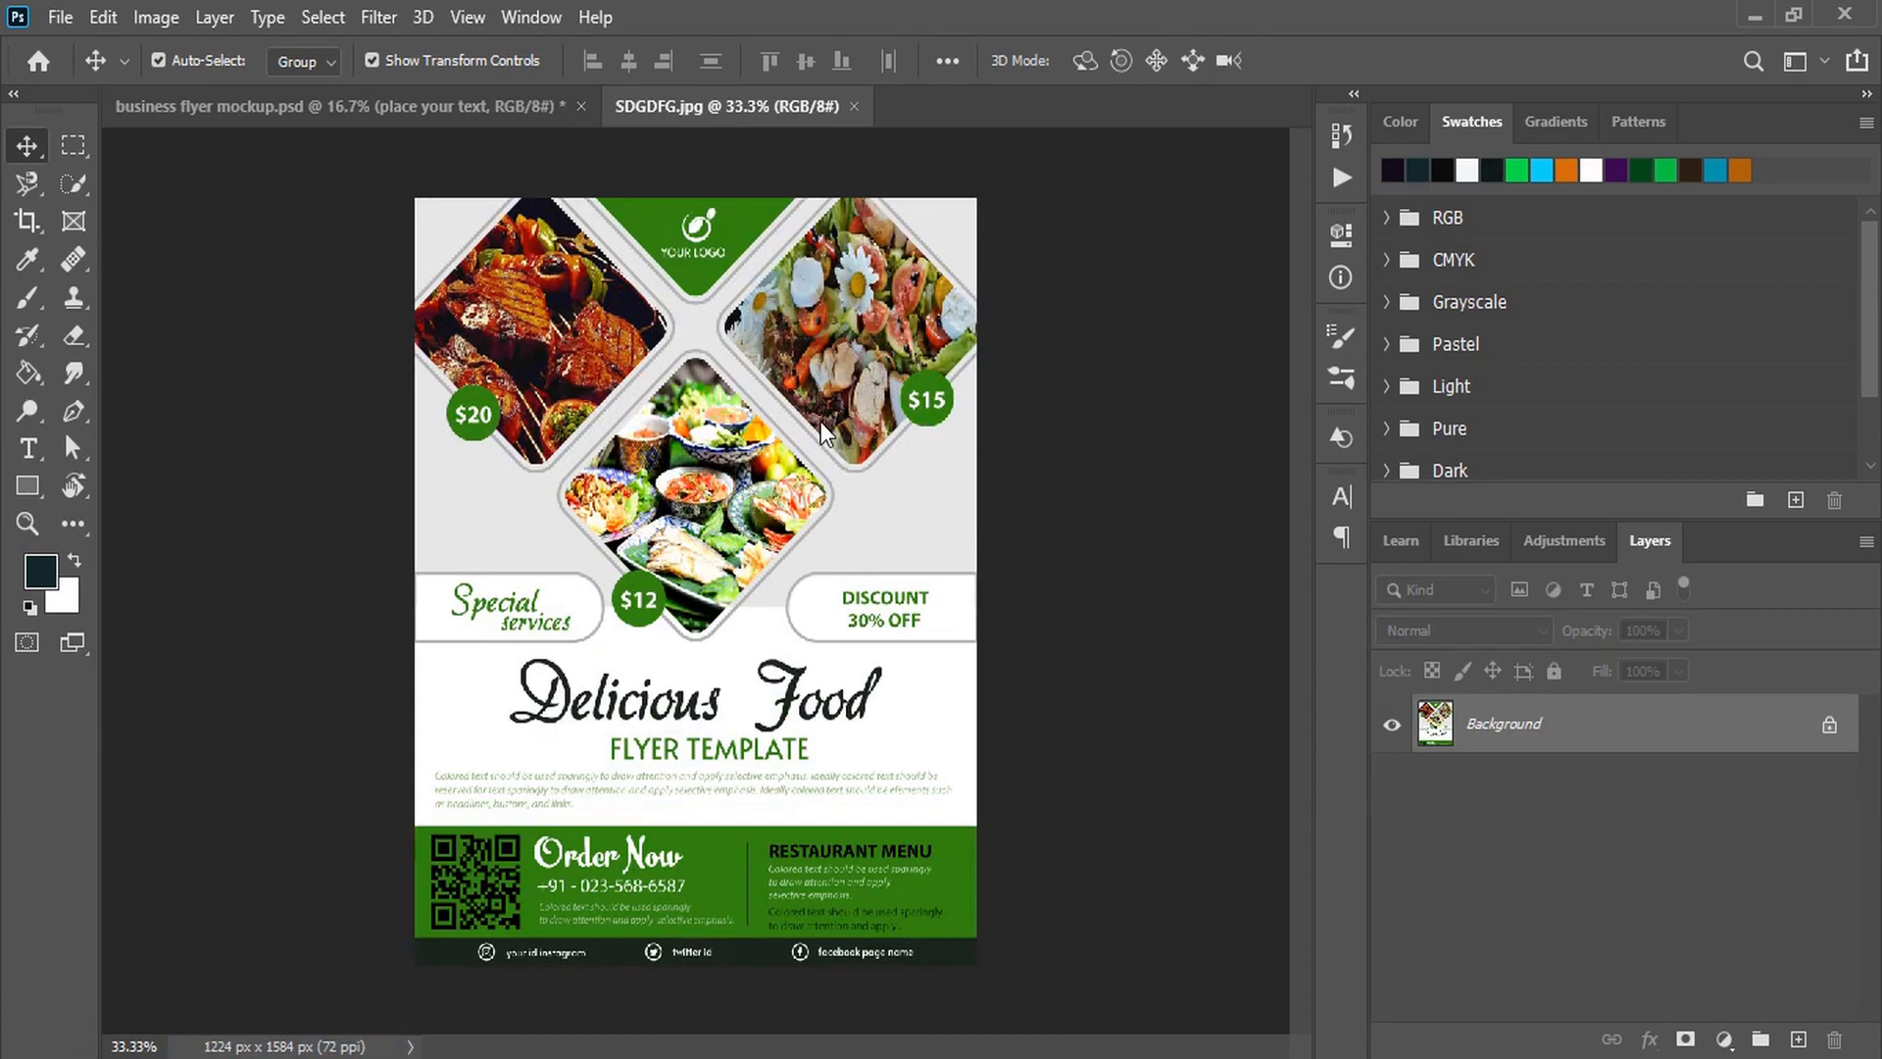
- Return to the business flyer mockup.psd document and clear the transform box
click(365, 107)
click(1055, 314)
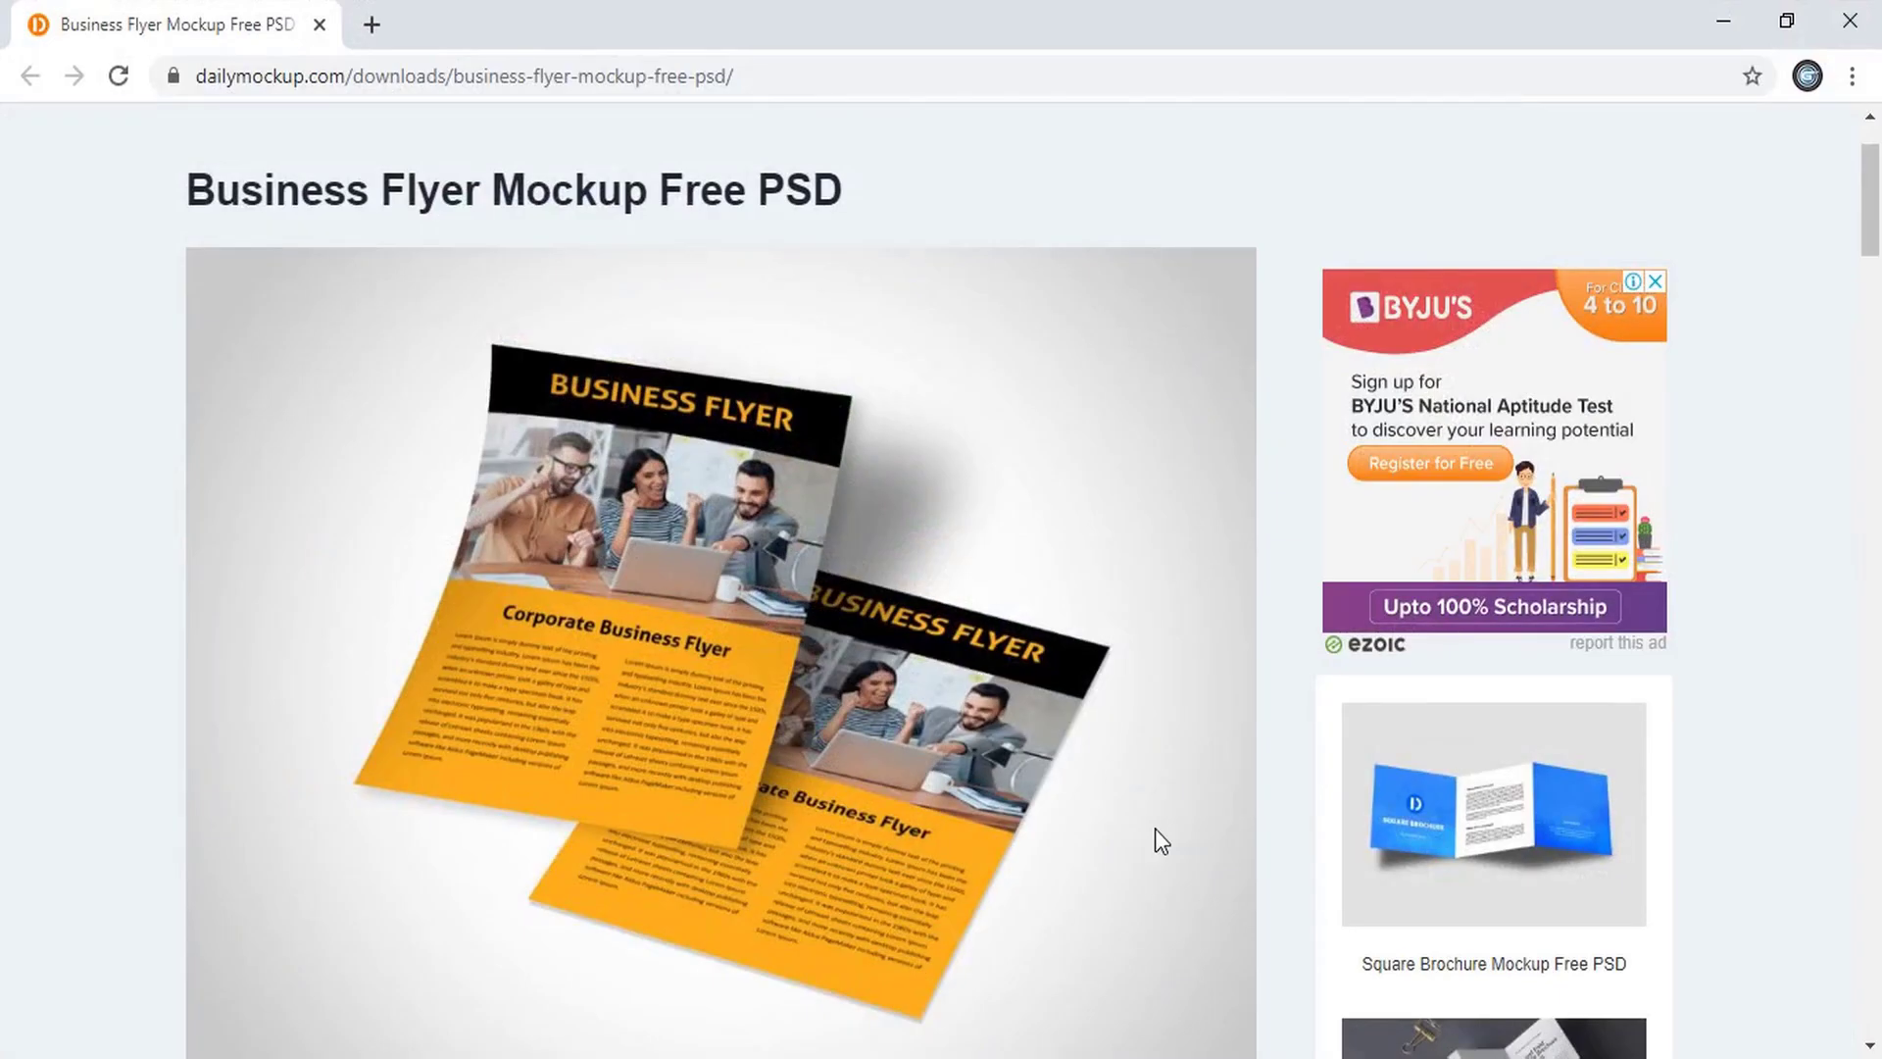
- Scroll the Daily Mockup page down to the Mockup Features box and Free Download button
scroll(563, 226, up, 2)
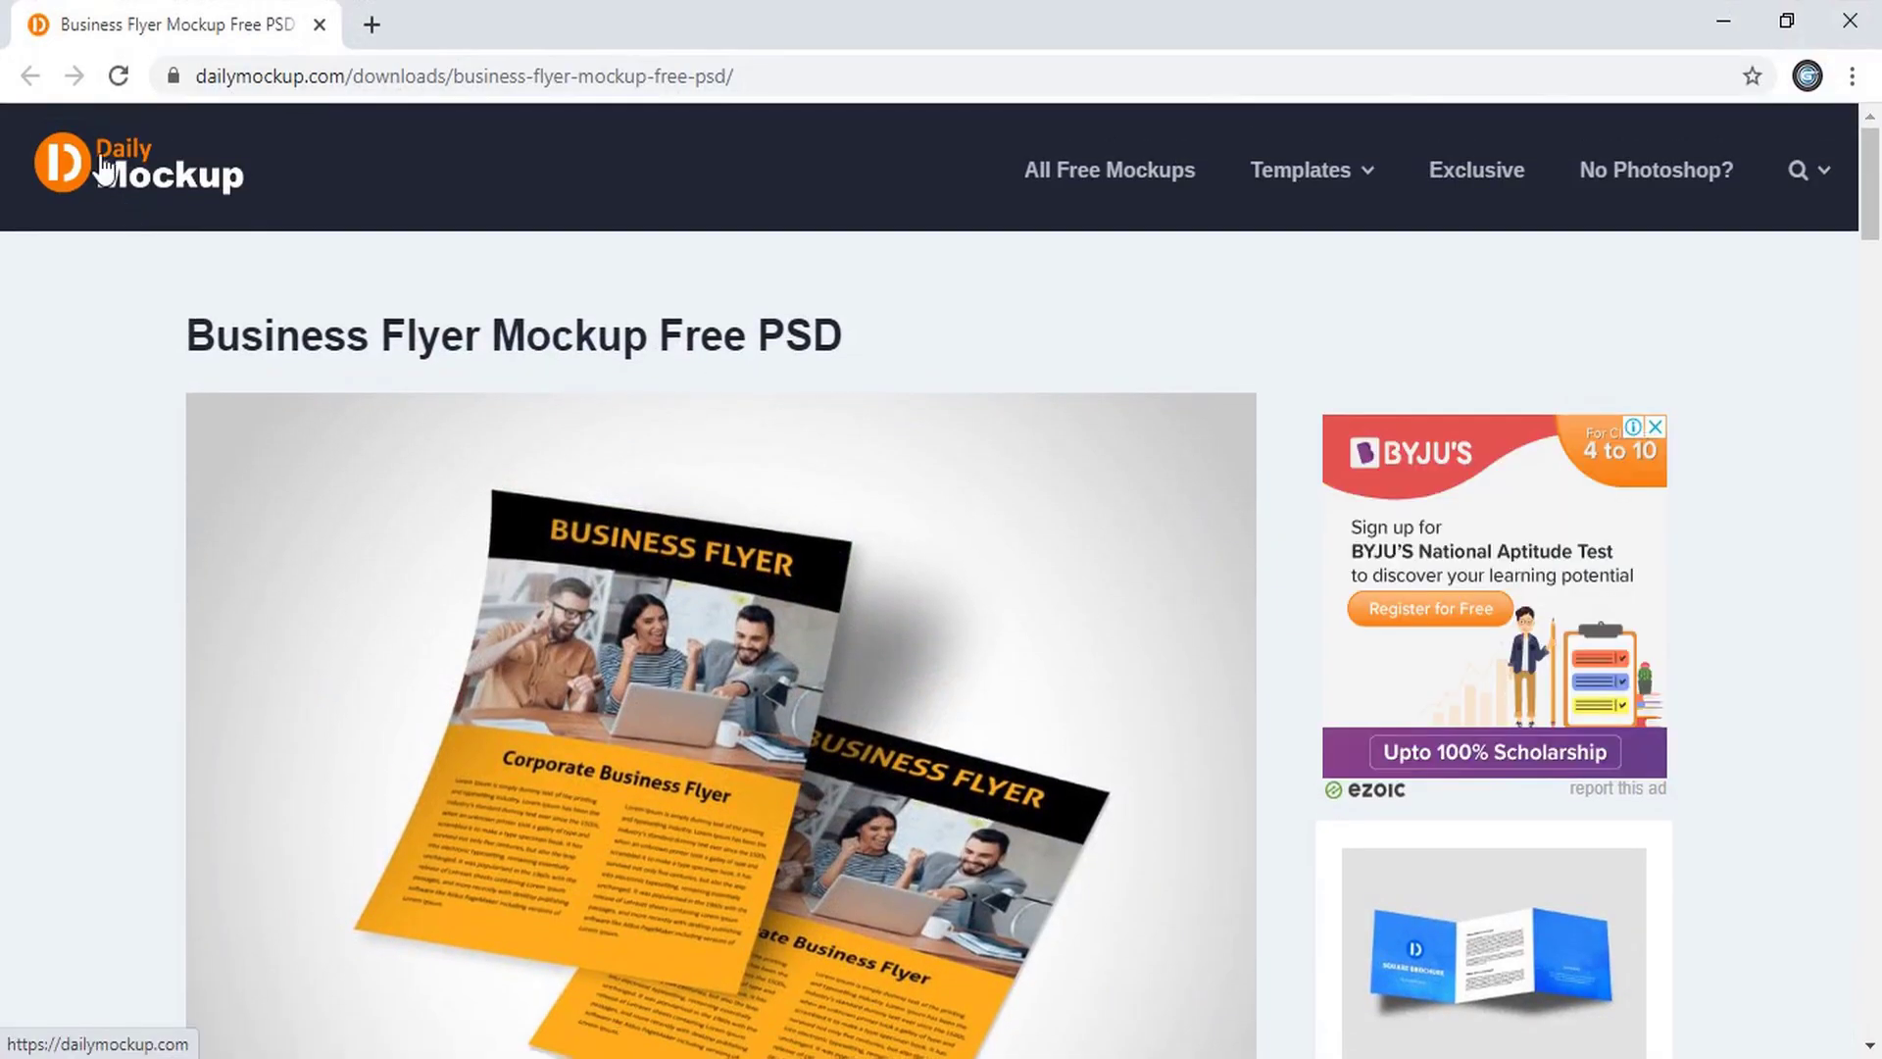
scroll(1020, 525, down, 5)
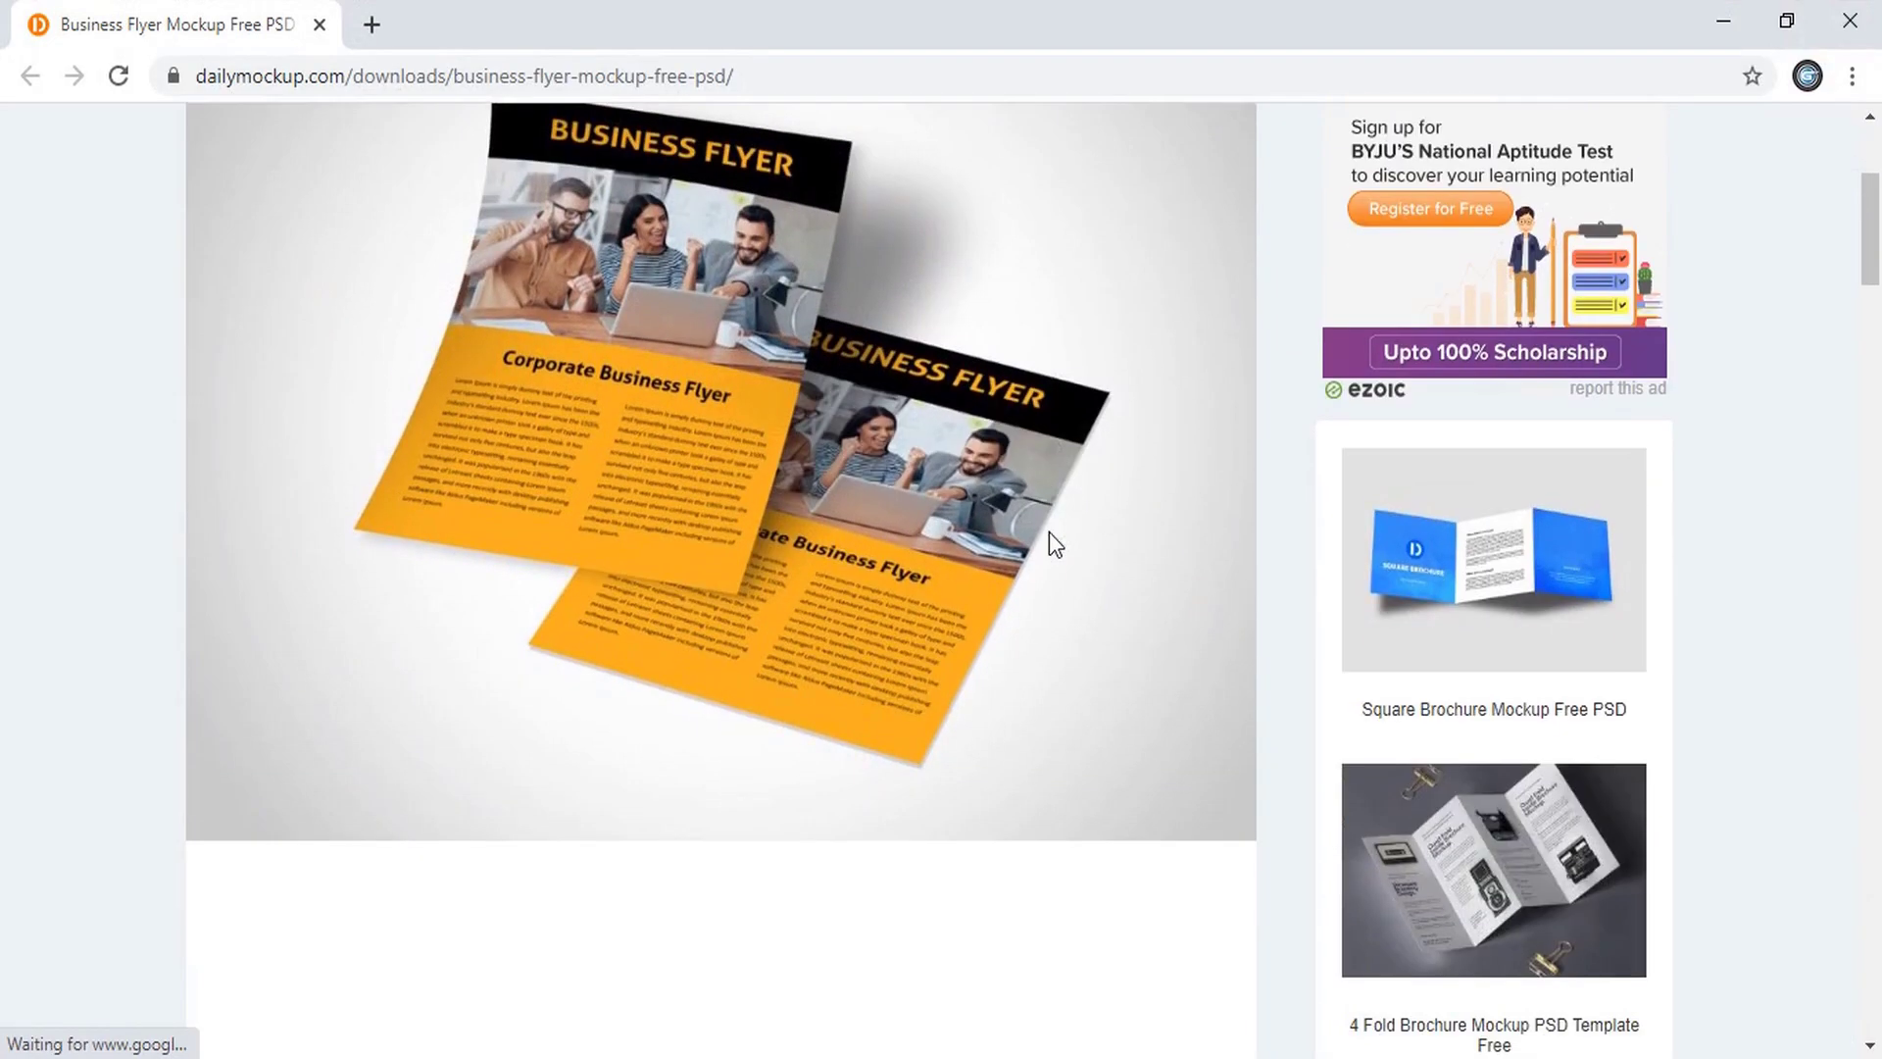
scroll(844, 500, up, 3)
scroll(844, 500, up, 2)
scroll(808, 516, down, 5)
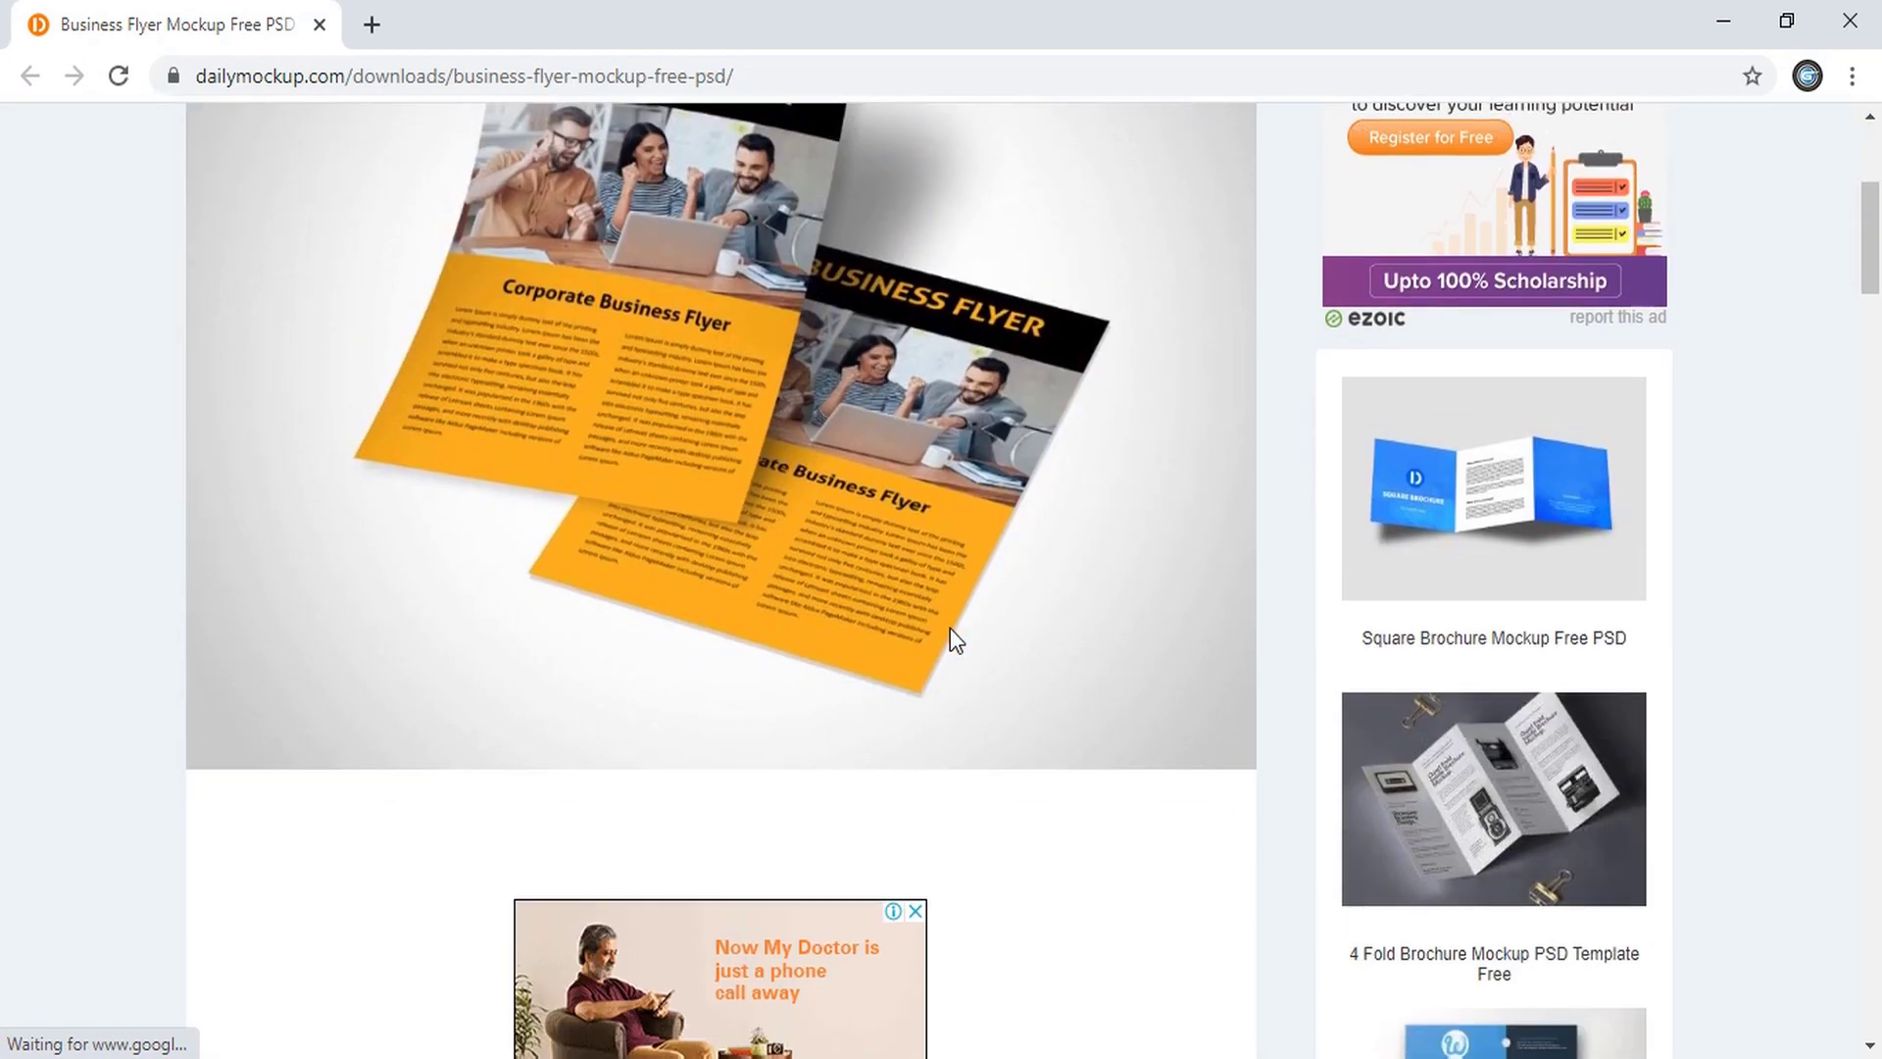
scroll(1059, 568, down, 4)
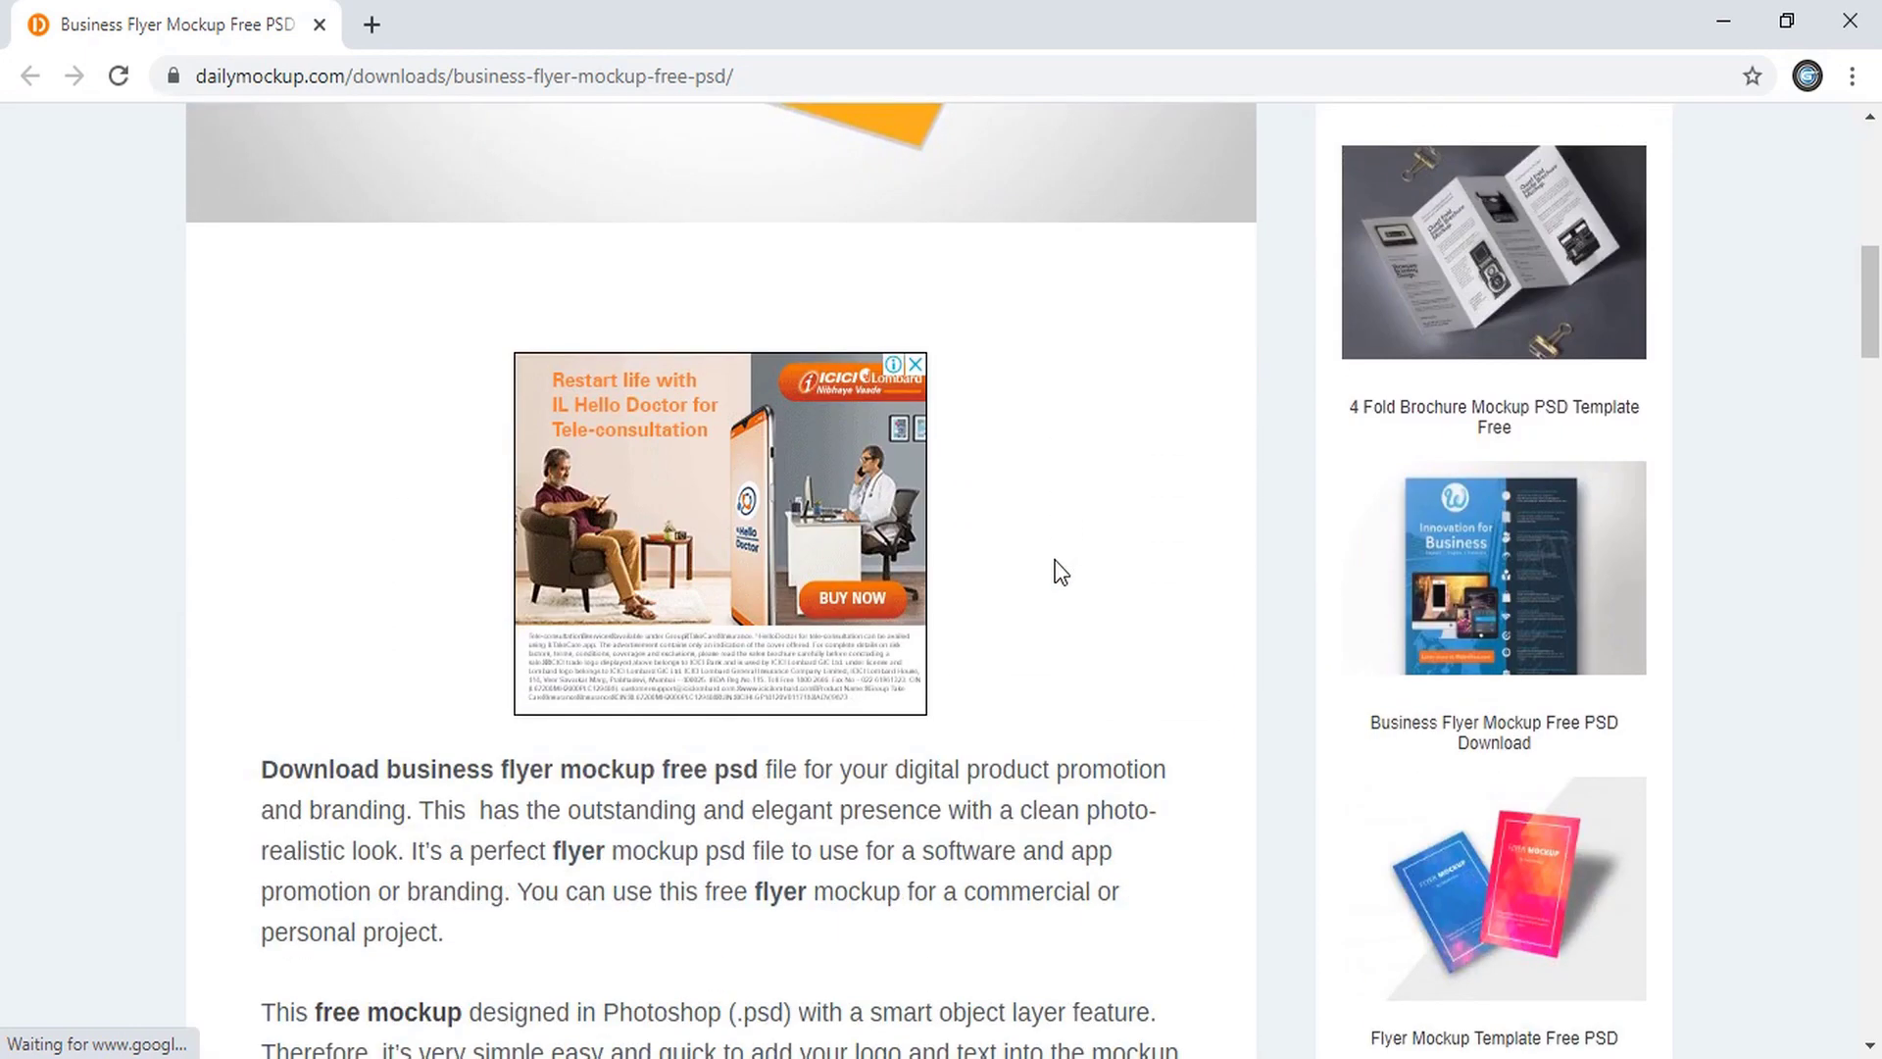
scroll(1039, 422, down, 13)
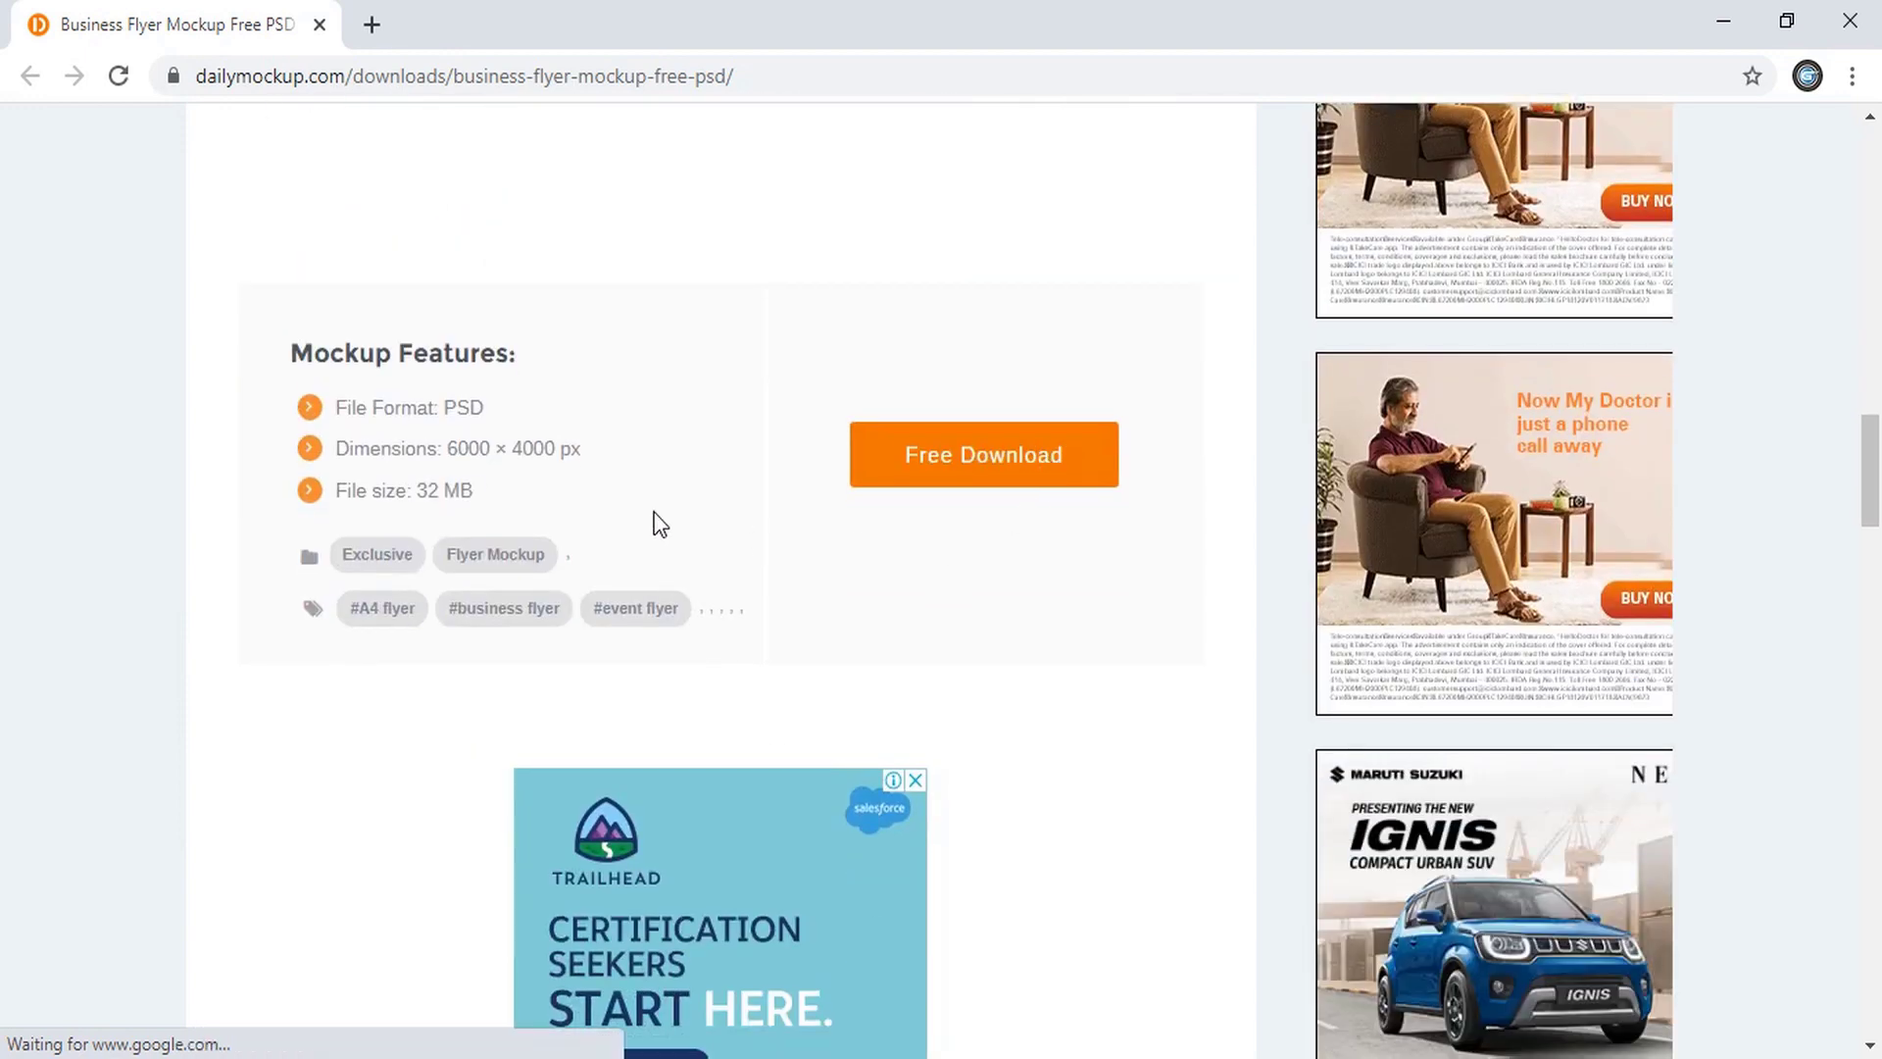
- Start the free zip download, highlighting the 32 MB size and PSD format
click(943, 478)
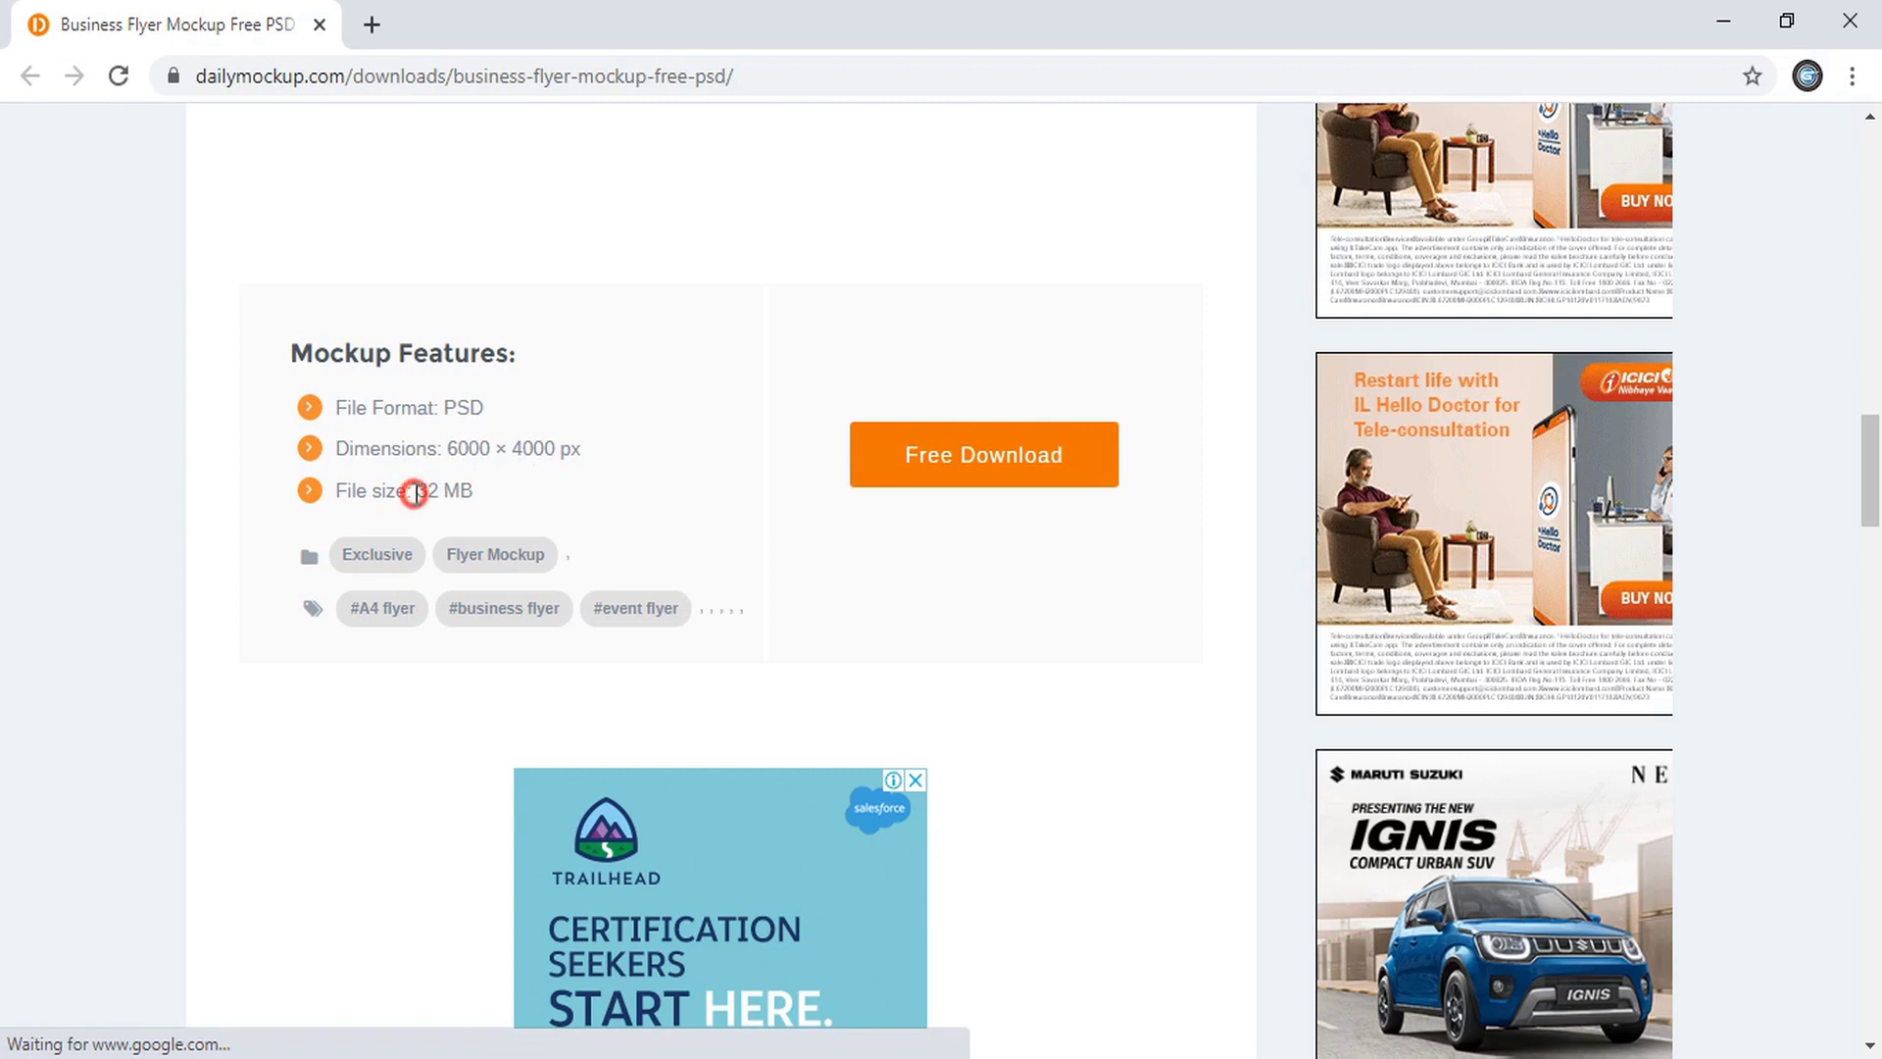
drag(414, 493, 474, 492)
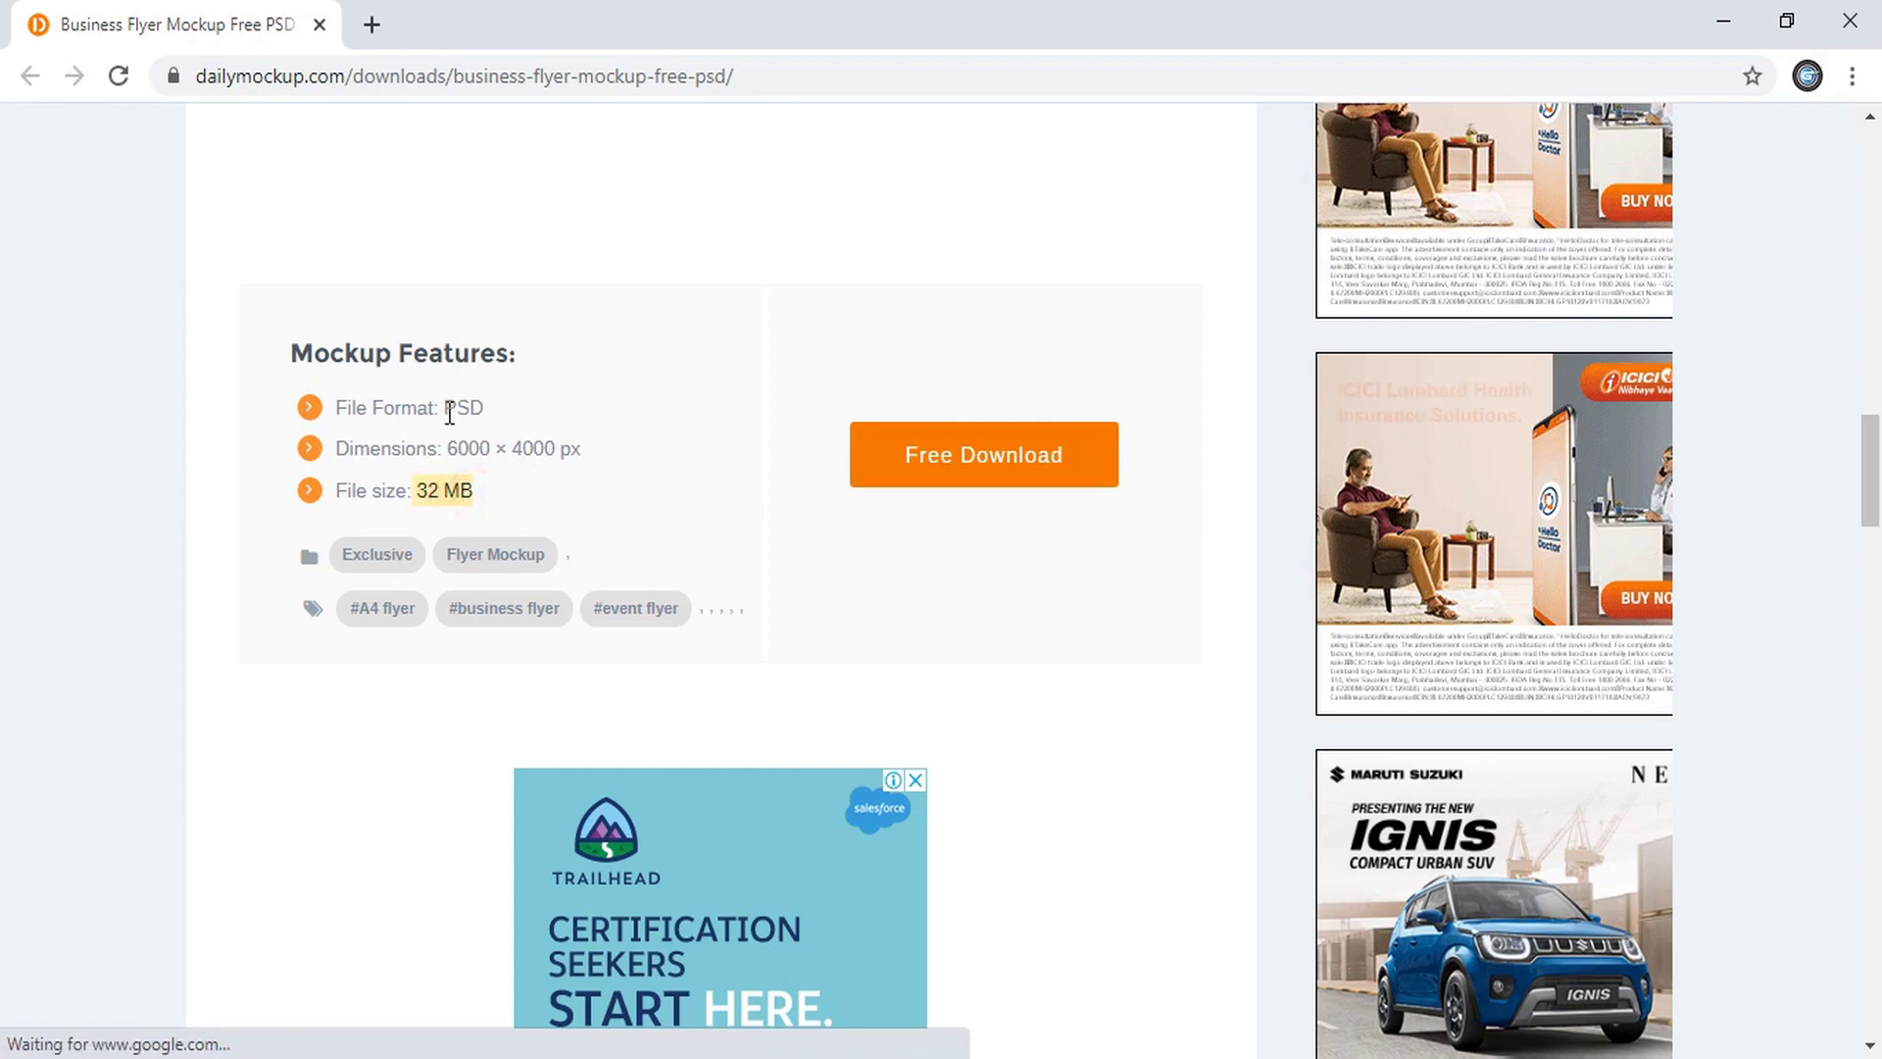
drag(440, 407, 550, 448)
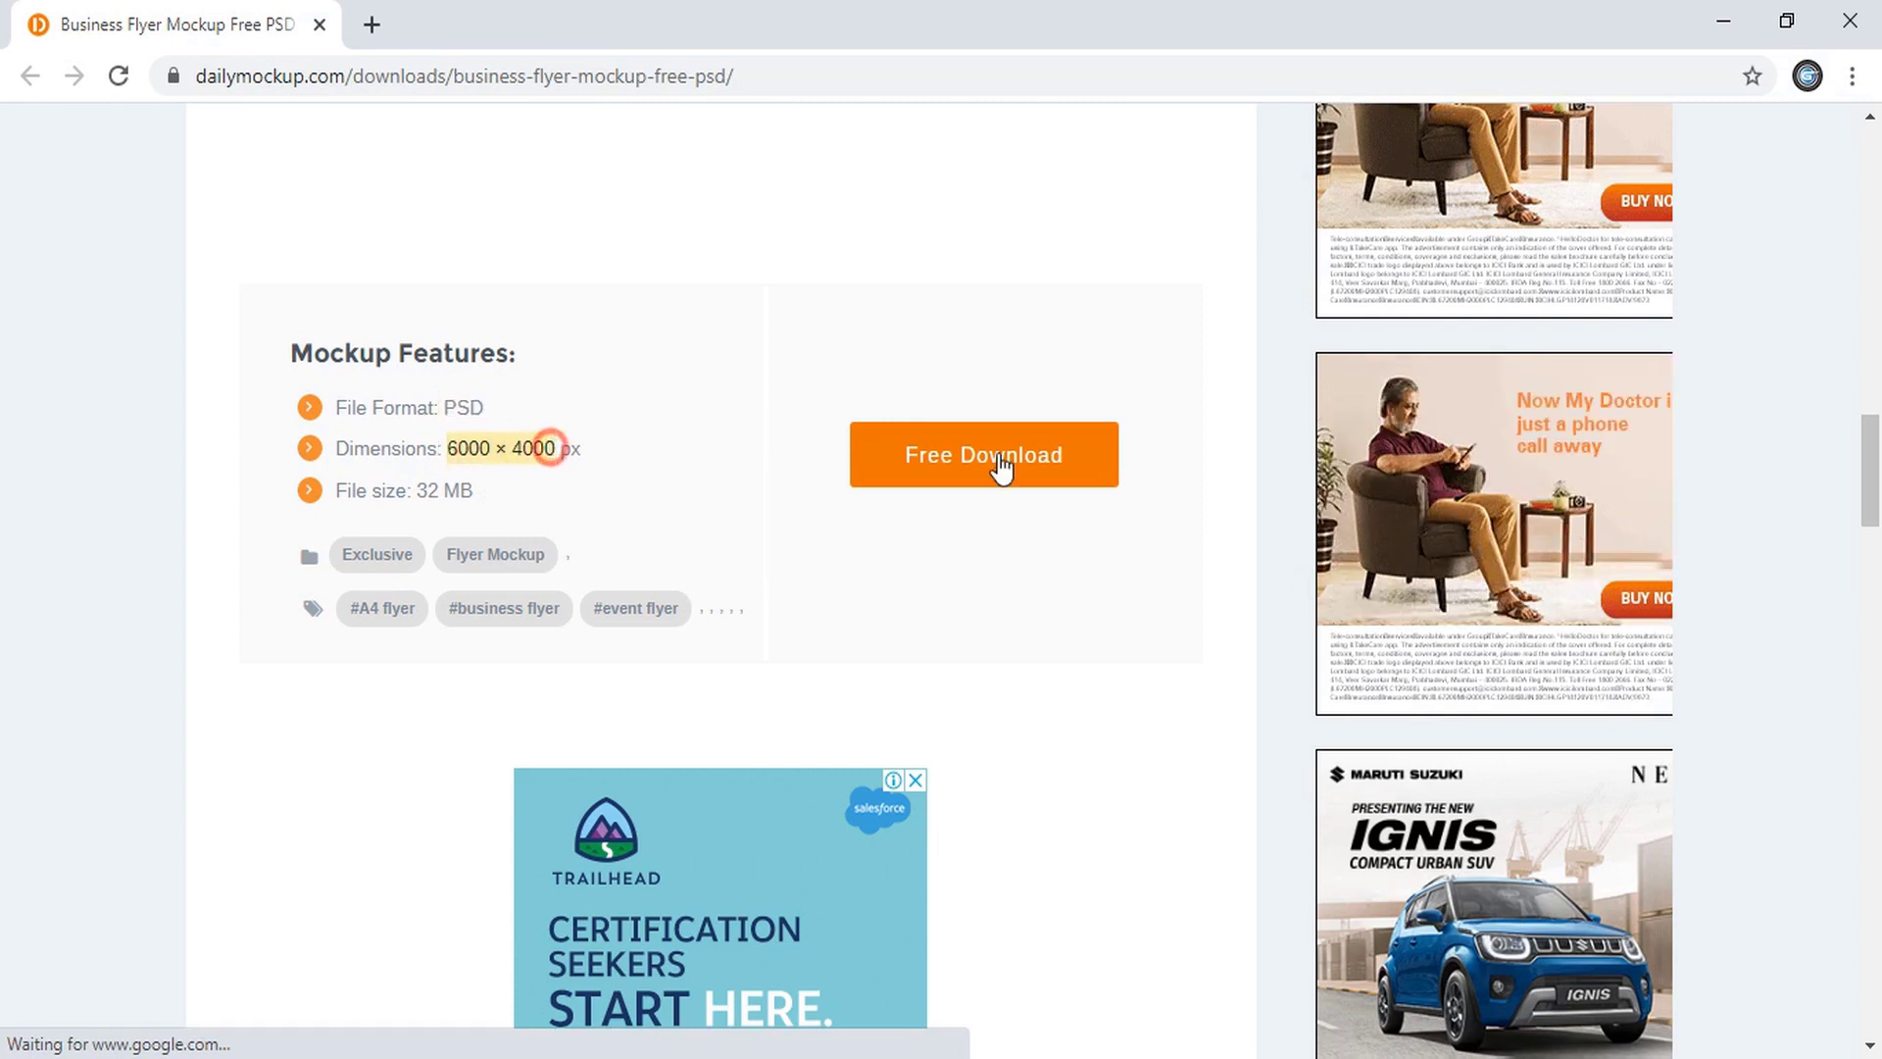